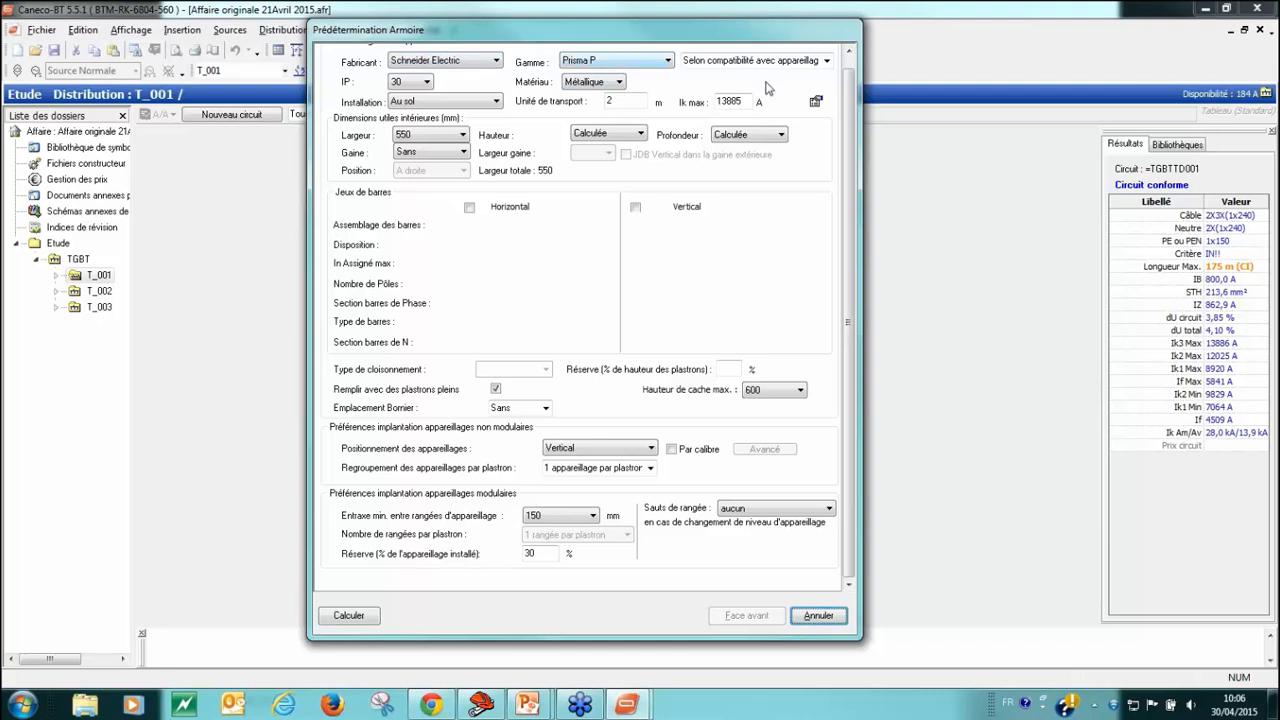
Step: Set the cabinet's Gaine to Extérieure and enable both the horizontal and vertical busbars in the predetermination
click(827, 61)
click(827, 61)
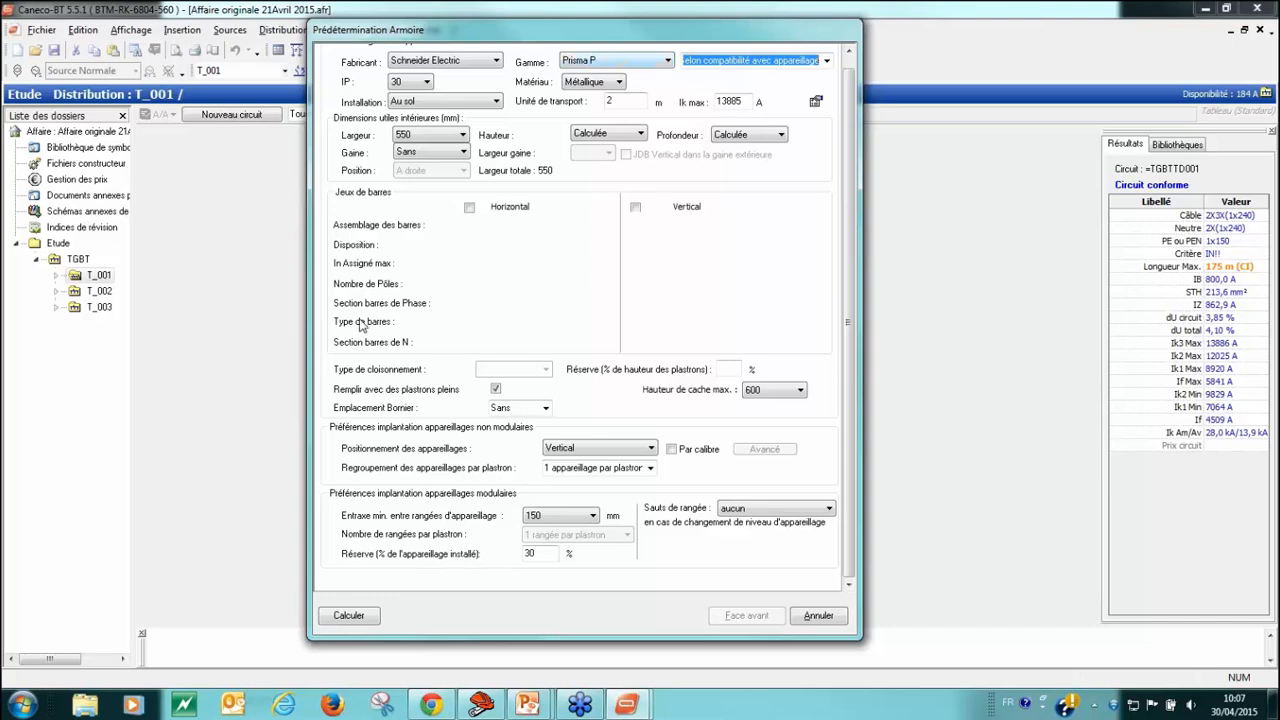
click(463, 153)
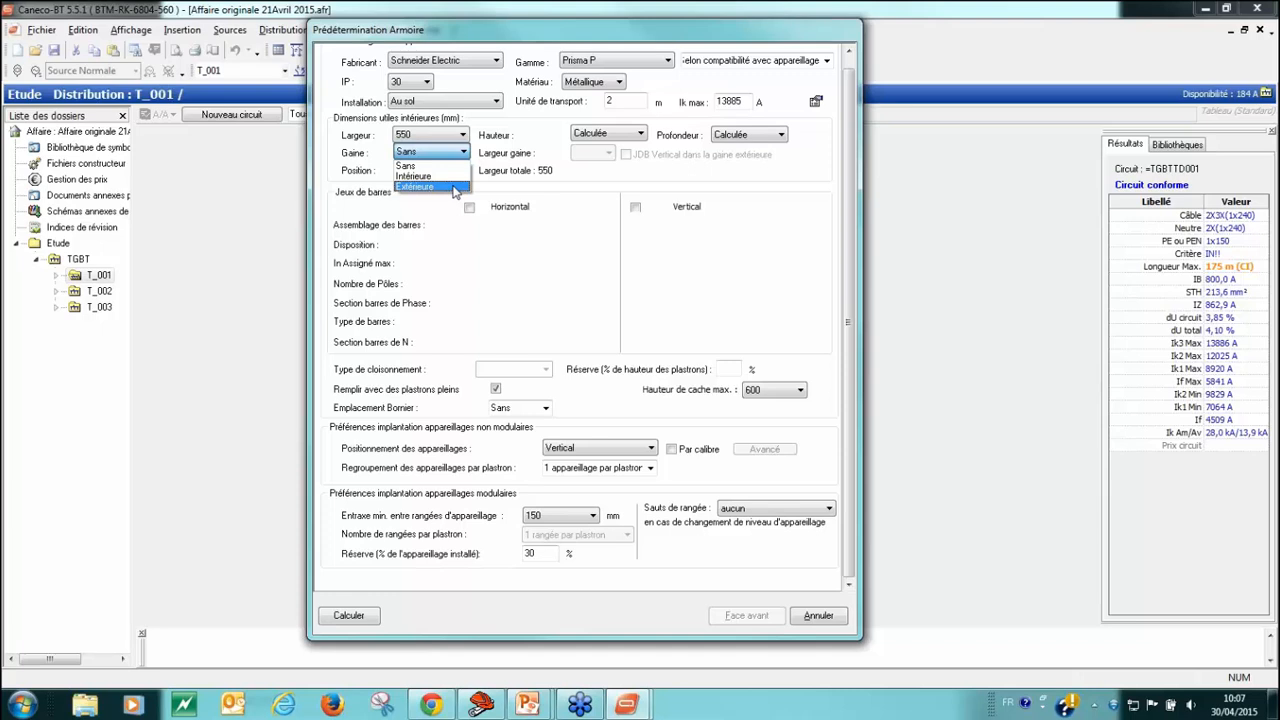
click(453, 187)
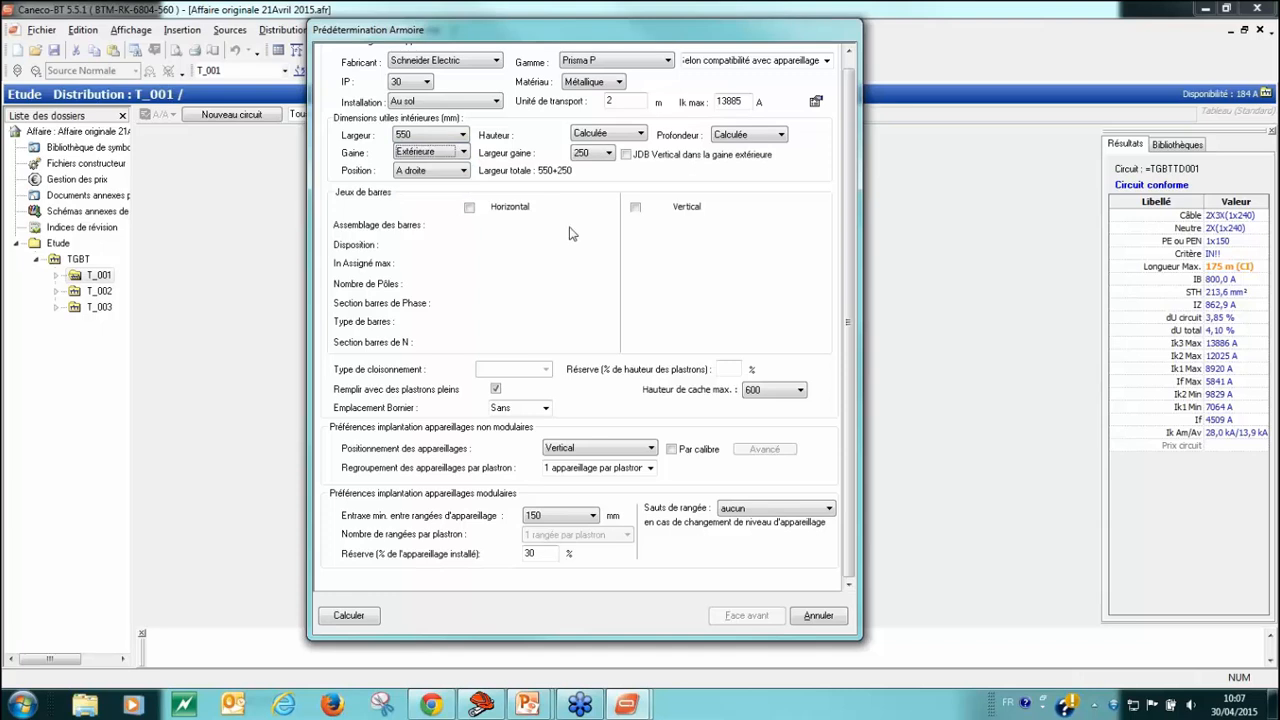
click(469, 208)
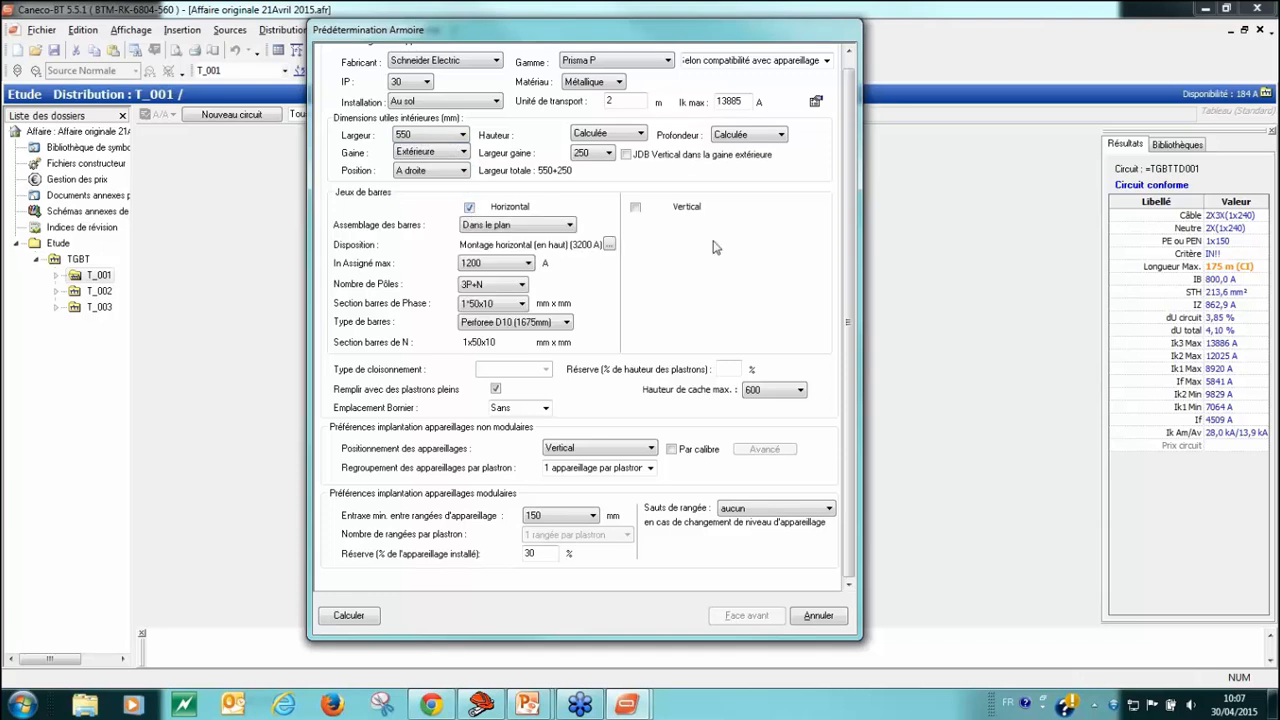
click(635, 207)
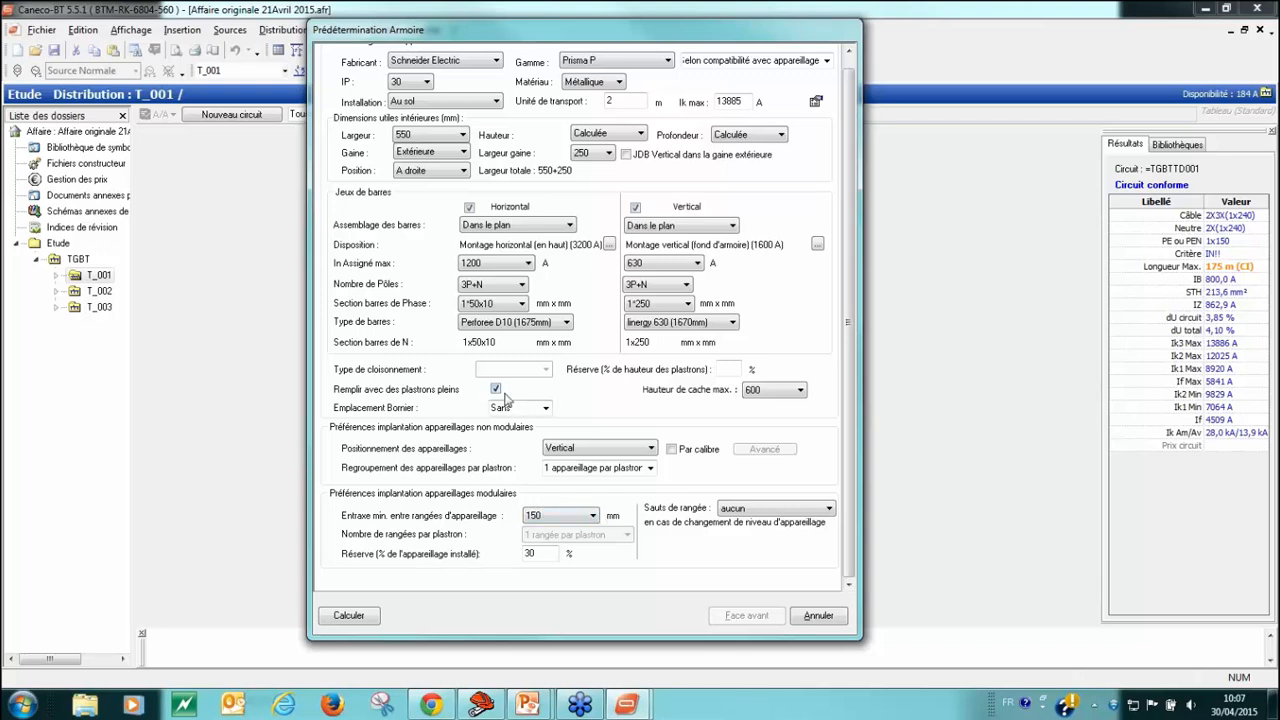
Step: Calculate the automatic cabinet determination, accept its report and display the resulting front-face layout
click(349, 616)
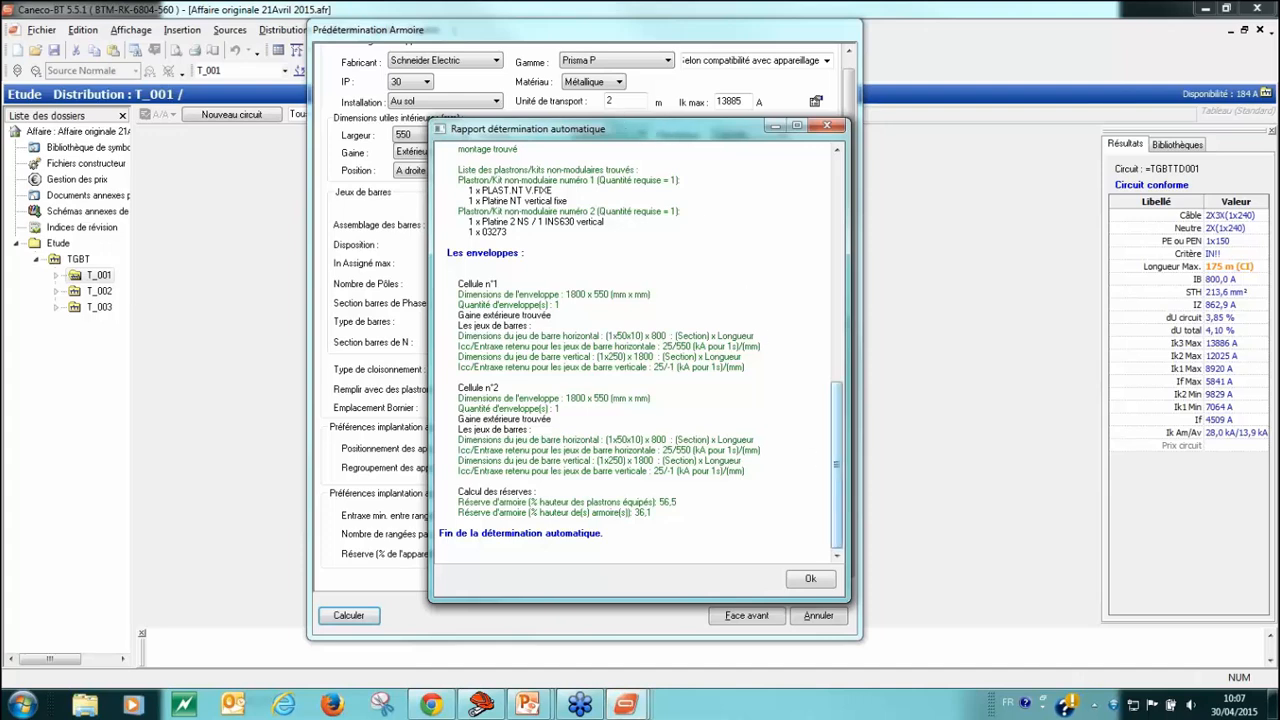
mouse_move(836, 463)
mouse_down()
mouse_move(830, 313)
mouse_move(828, 470)
mouse_up()
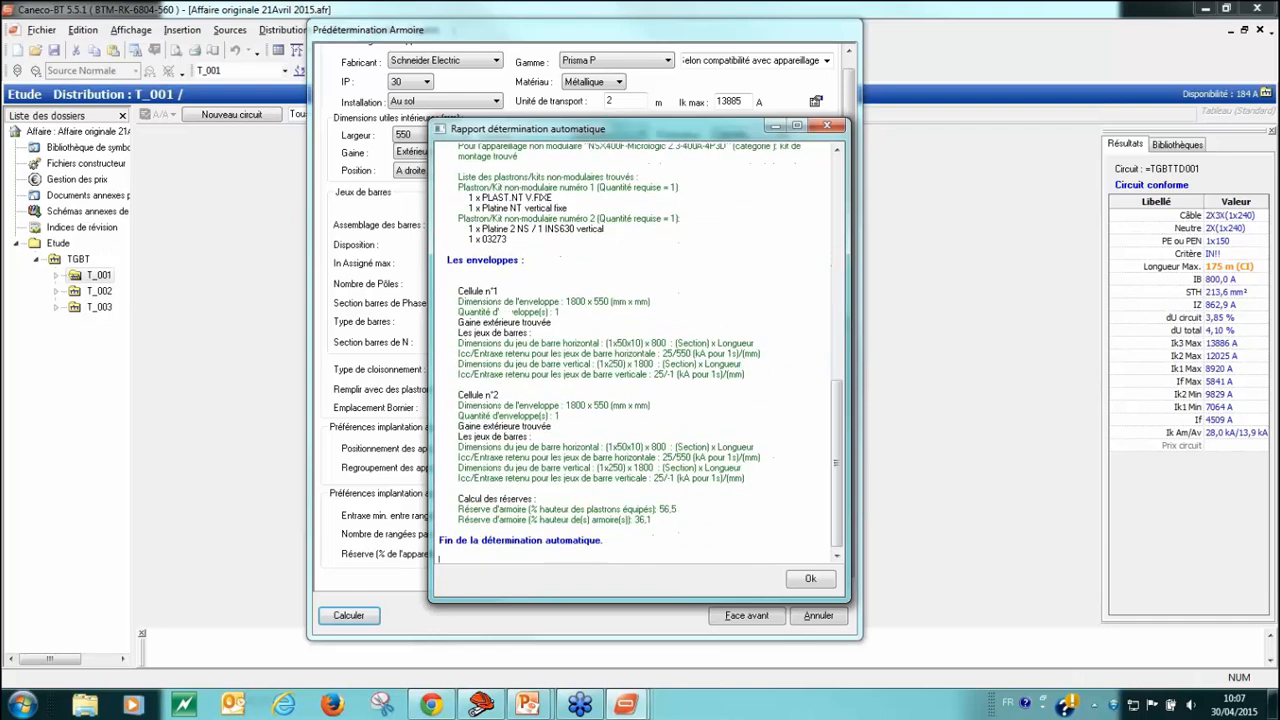
click(810, 580)
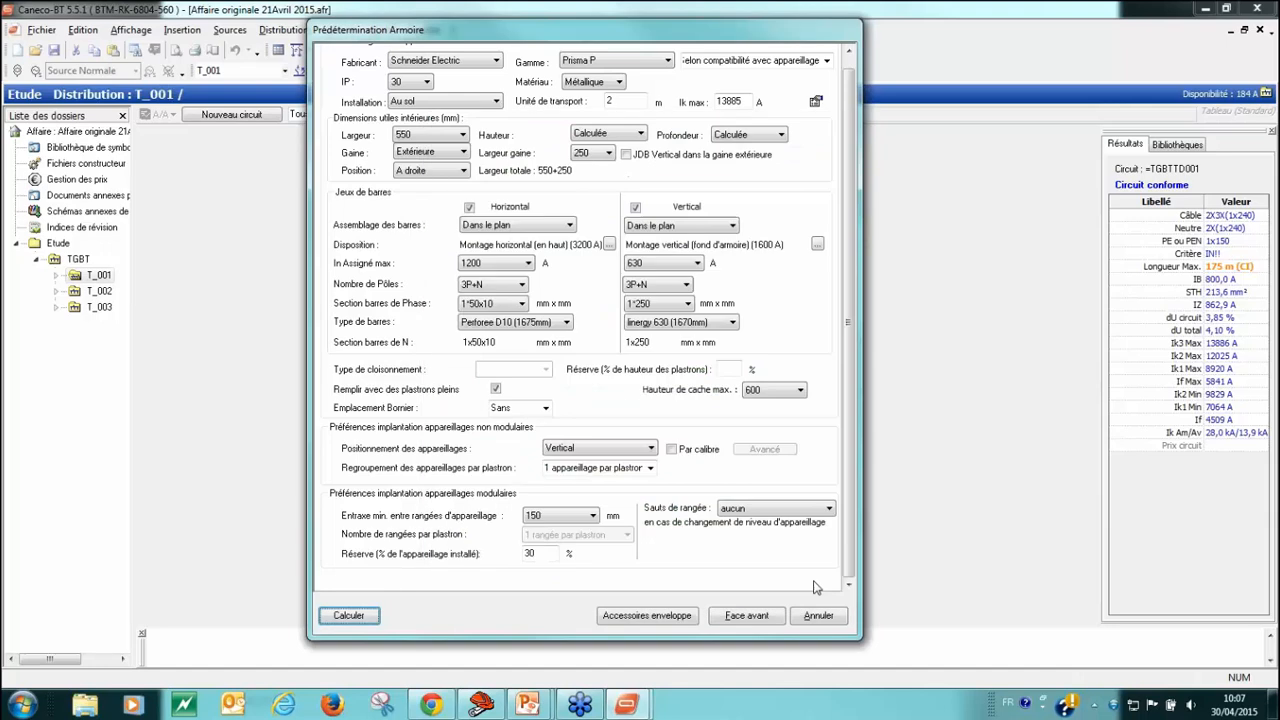
click(747, 617)
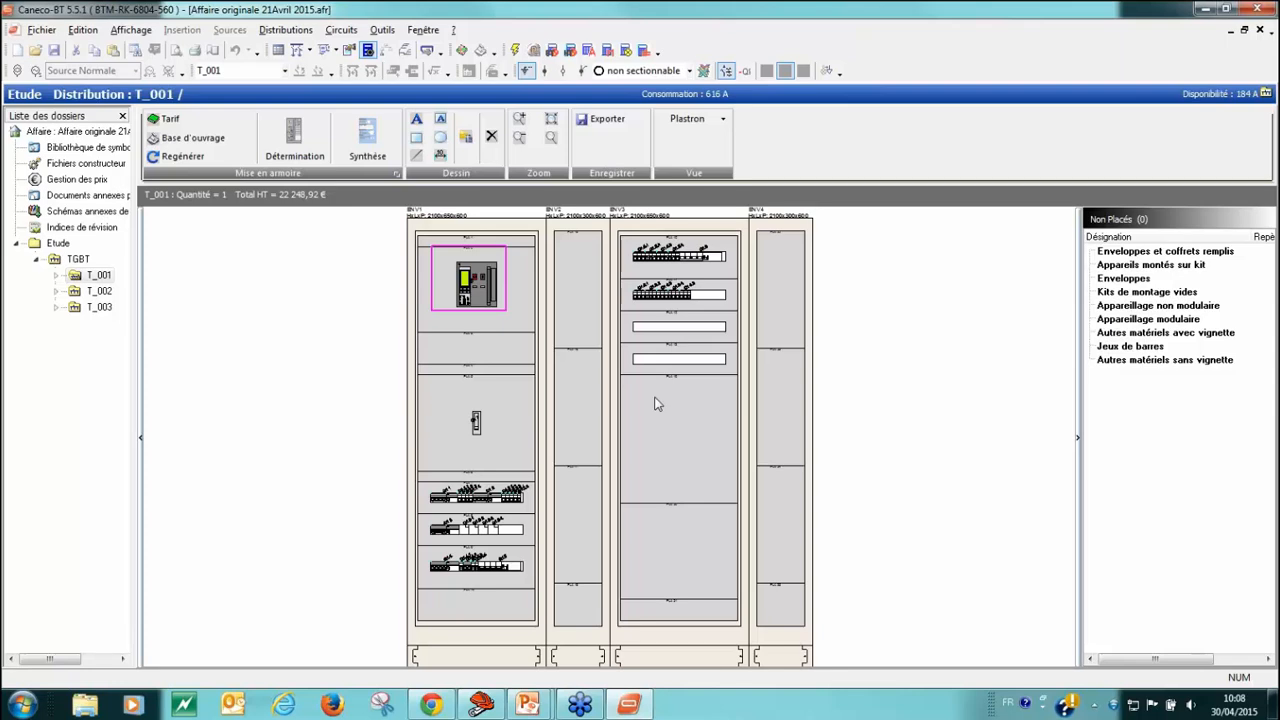
Step: Add the accessory R - retardateur non réglable pour NM 200-250 V to the first cabinet's main switch and save the equipment selection
right_click(475, 286)
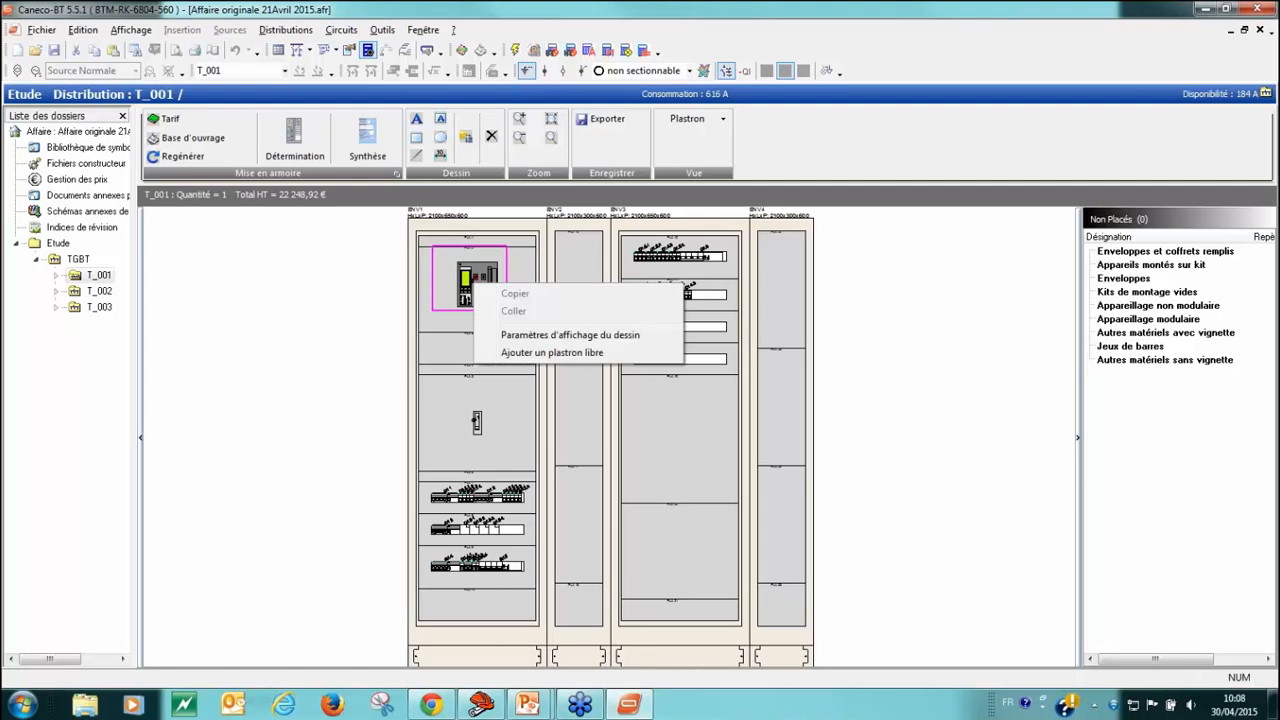
click(476, 283)
right_click(476, 283)
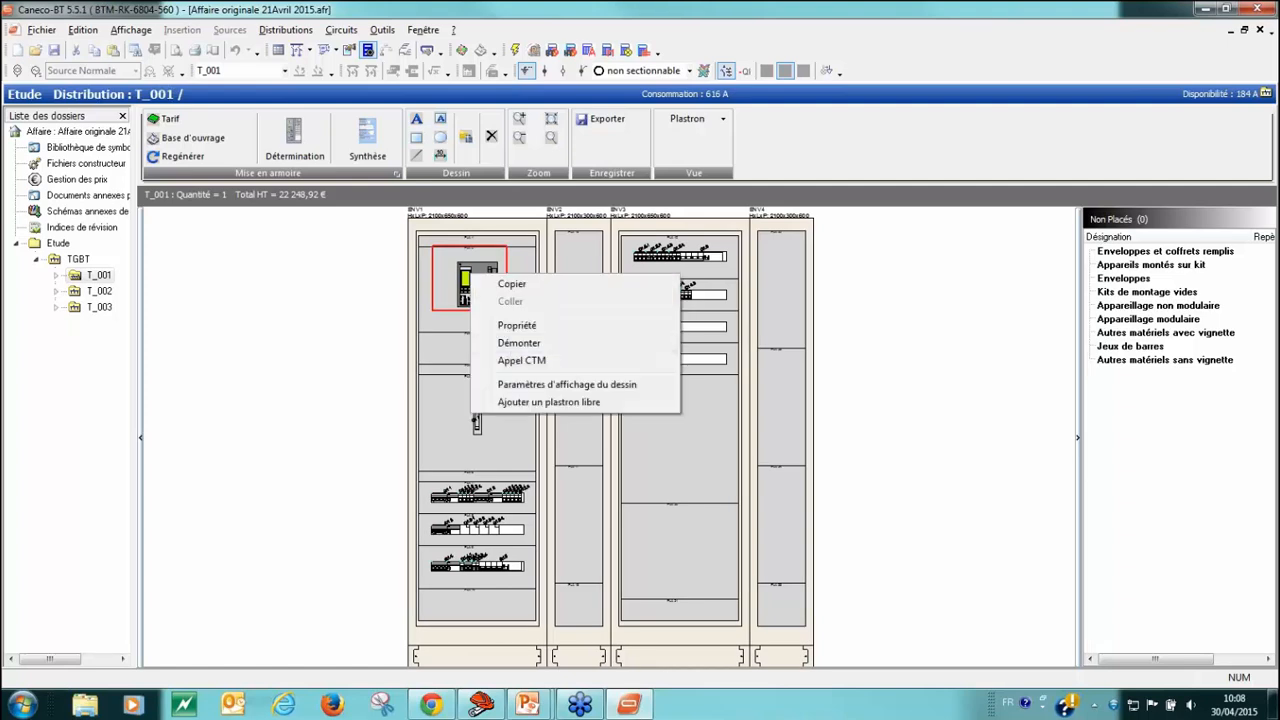
click(519, 363)
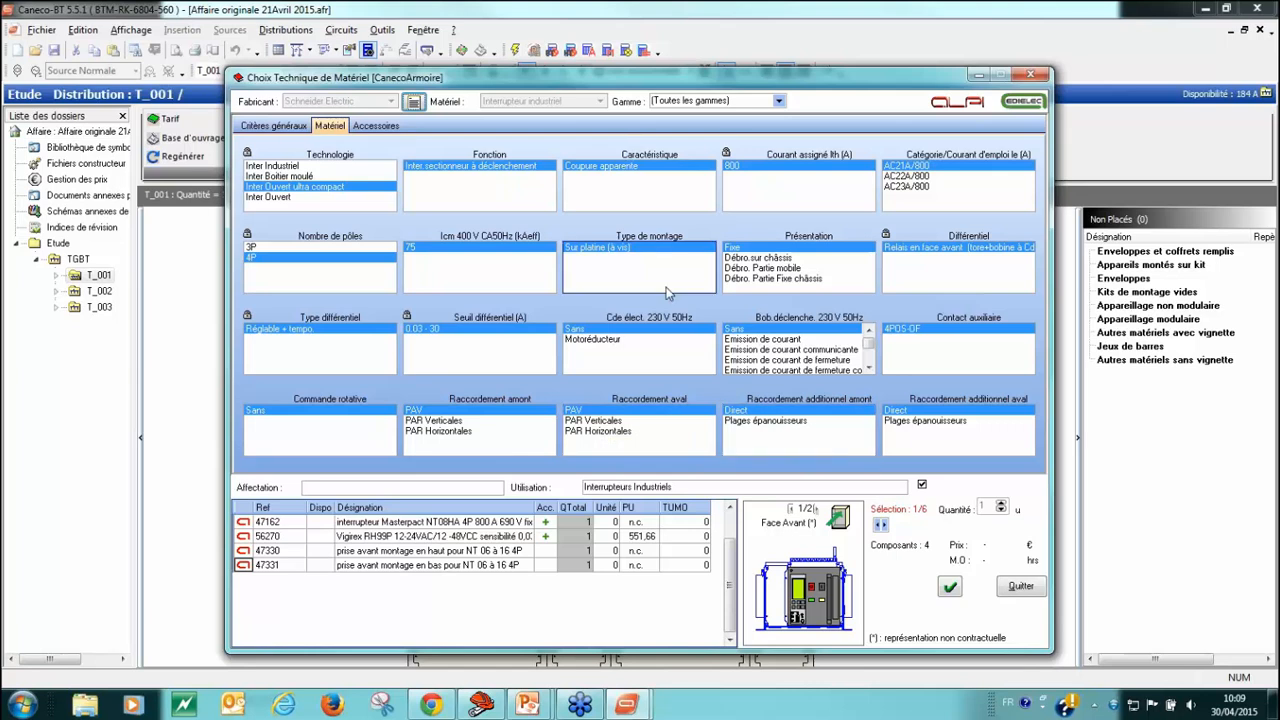
click(378, 126)
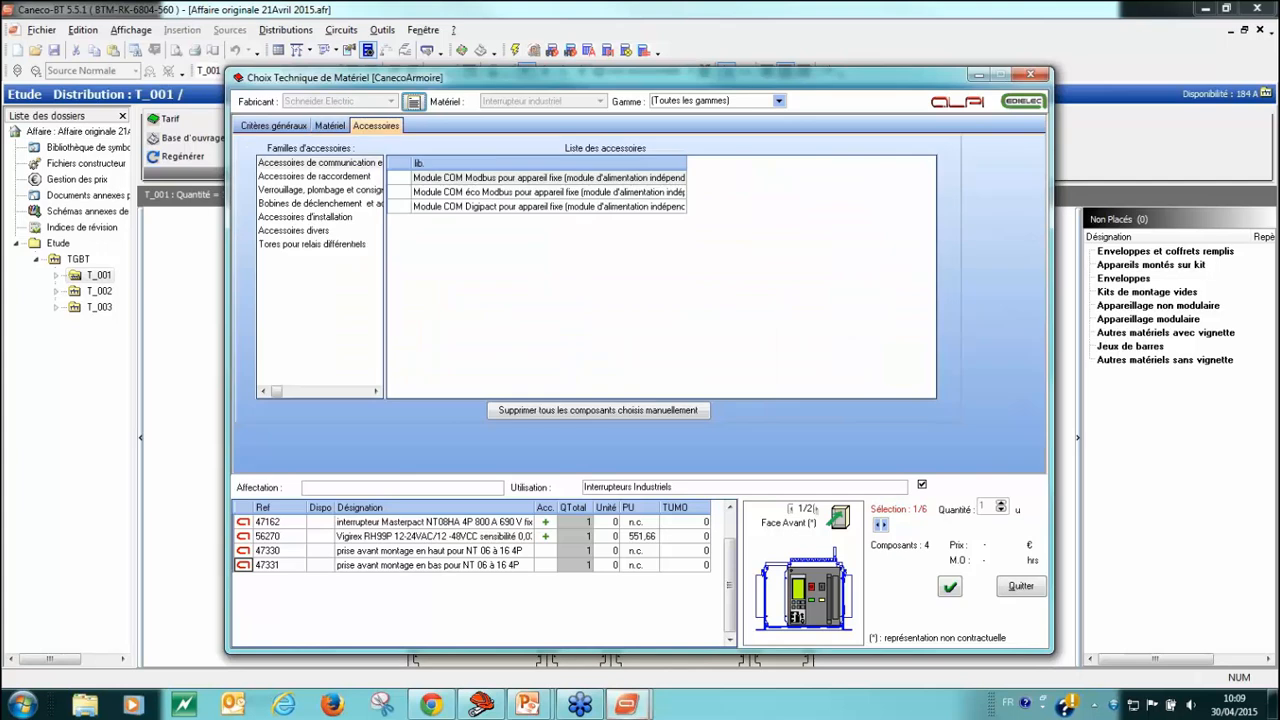
click(309, 205)
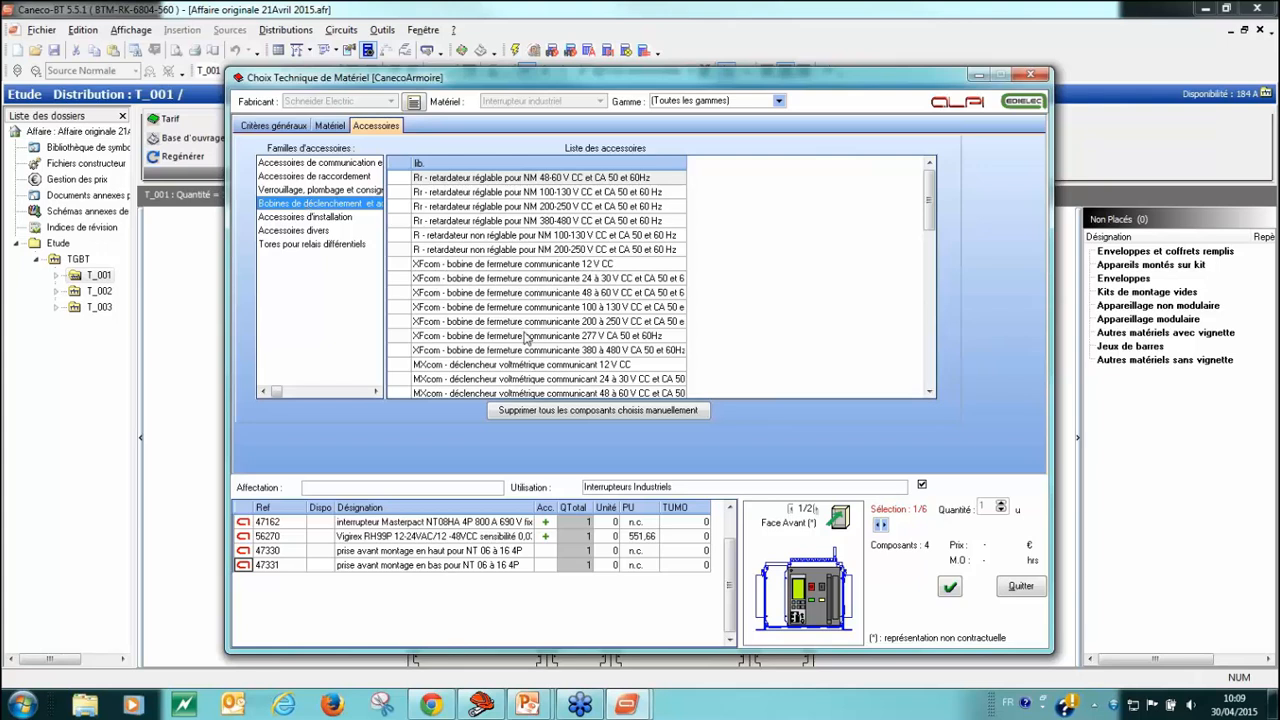
double_click(479, 251)
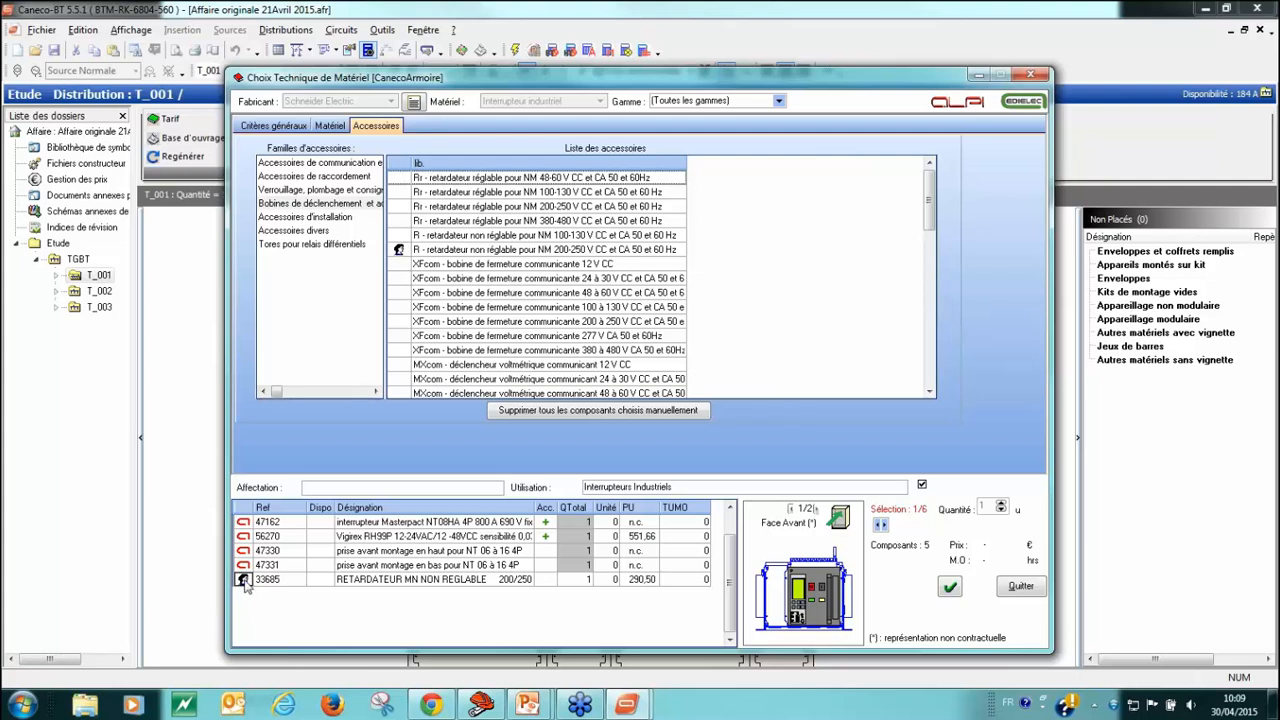
click(331, 127)
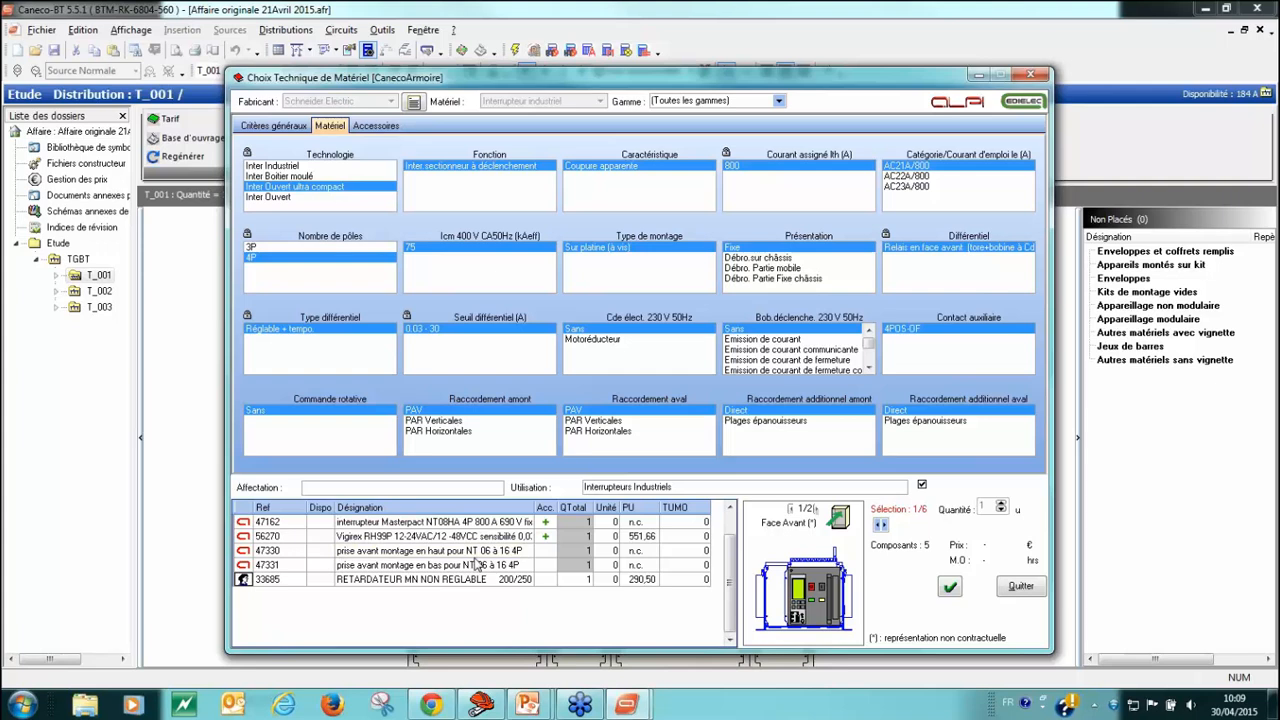
click(949, 588)
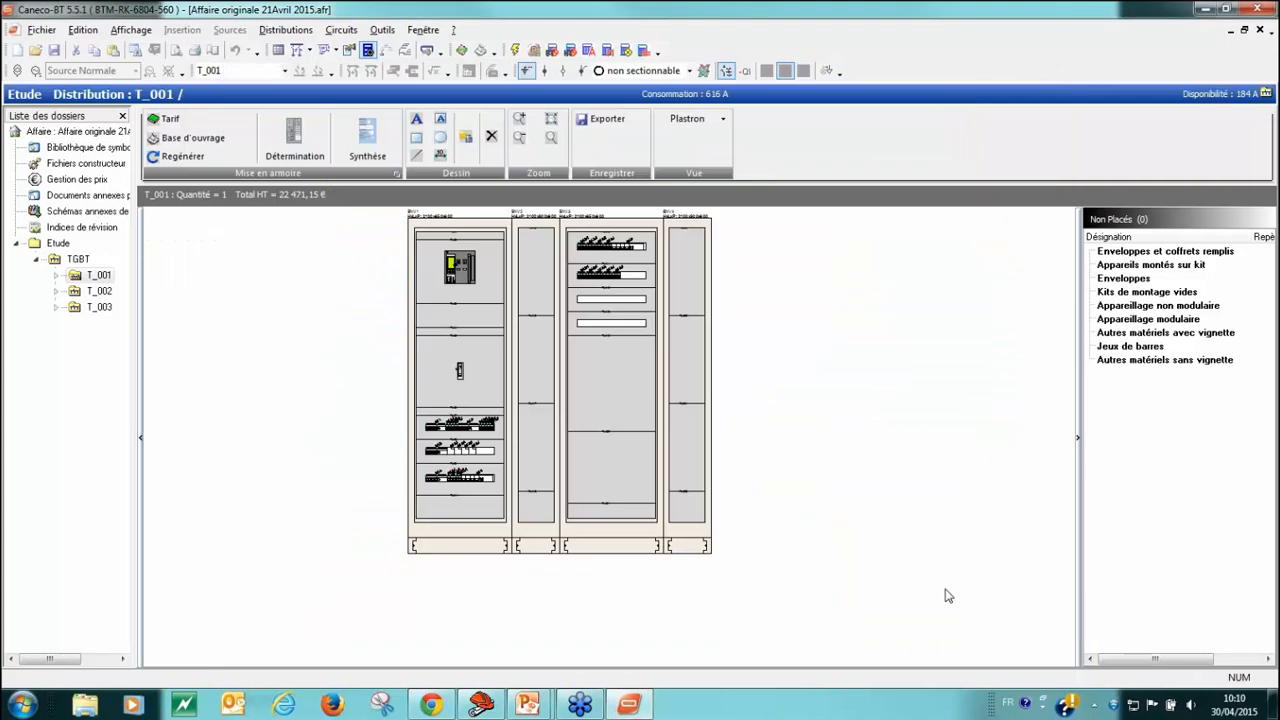
Step: Give the moulded-case breaker below the main switch an Emission de courant coil and a 1POS-OF auxiliary contact, and save the selection
scroll(649, 345, up, 1)
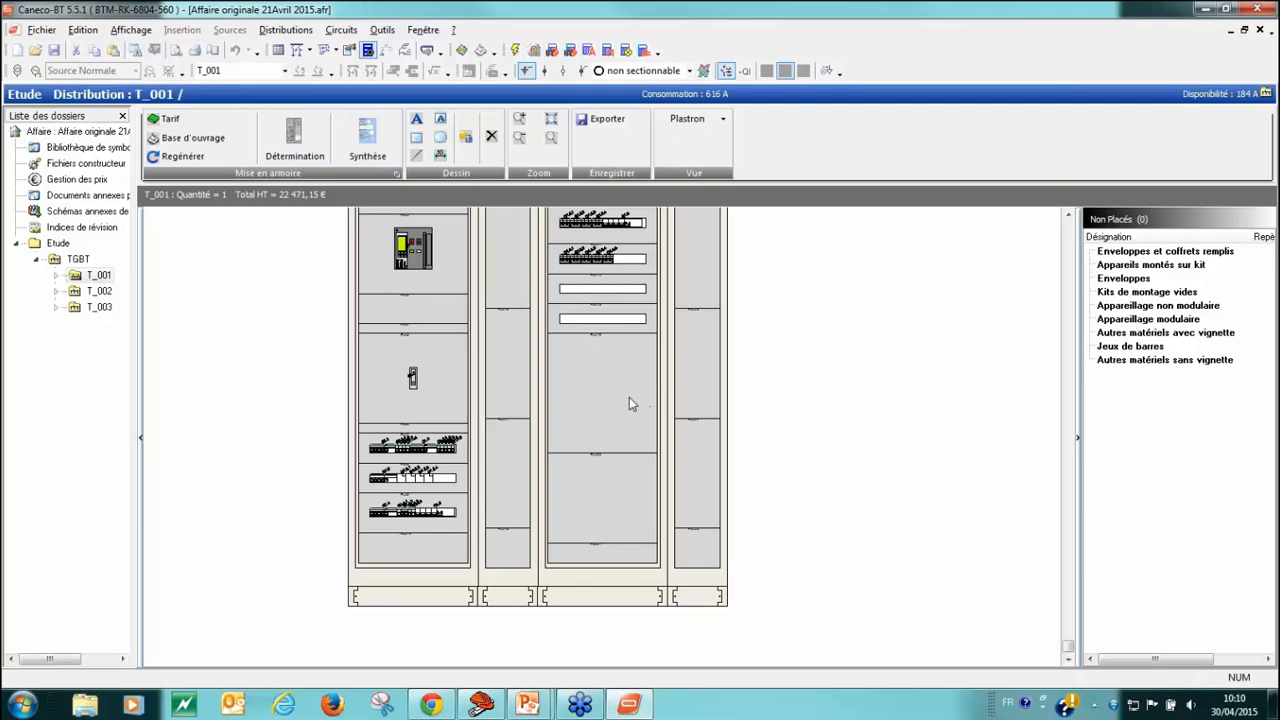
middle_drag(630, 399, 688, 436)
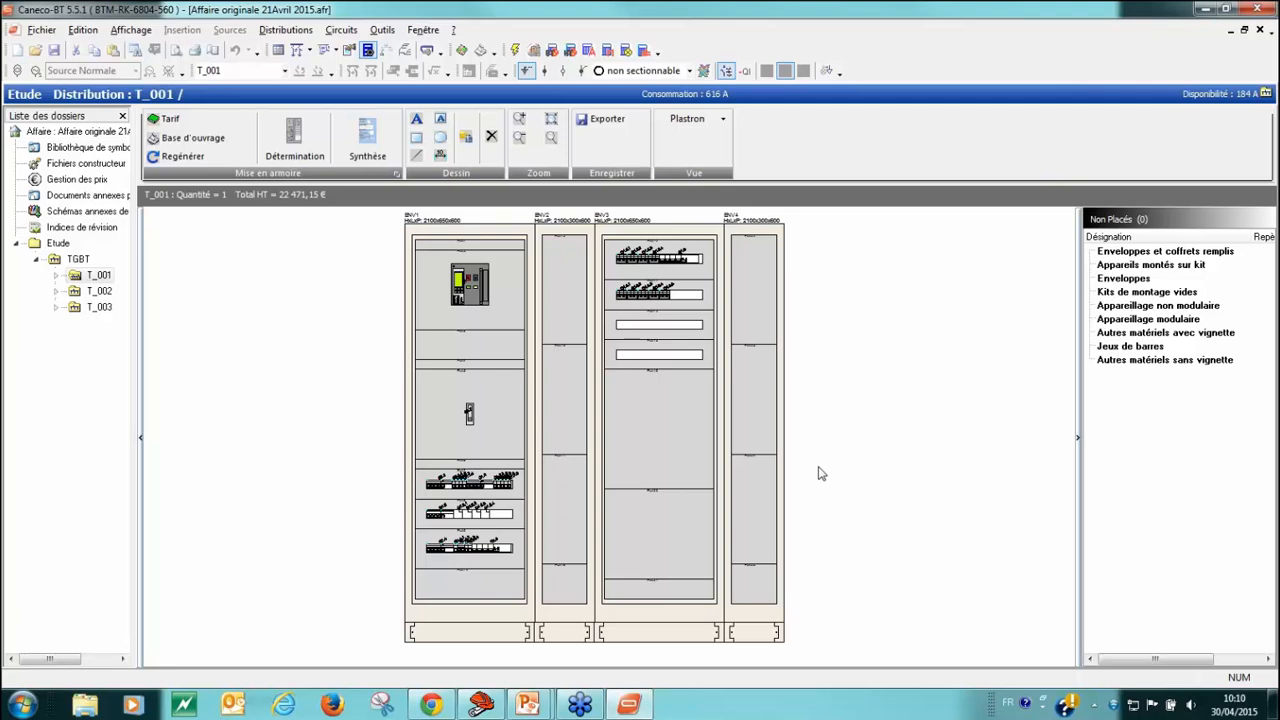
click(470, 418)
double_click(469, 415)
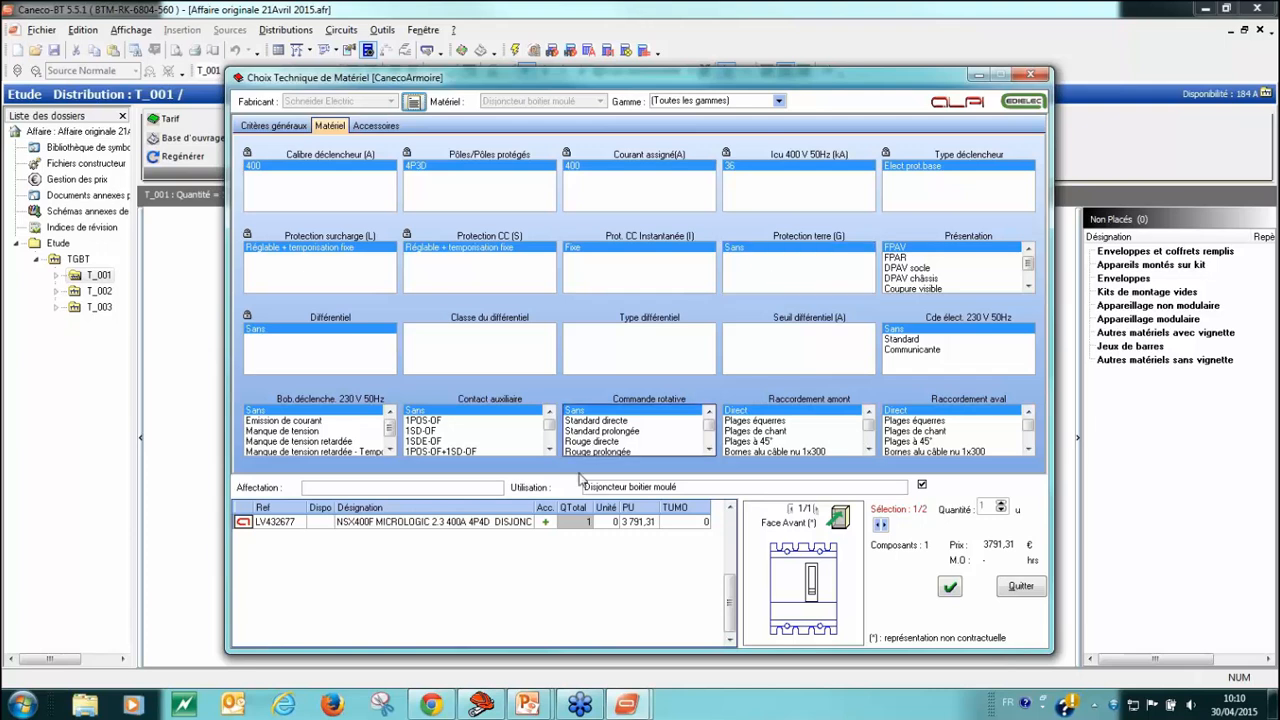
click(310, 422)
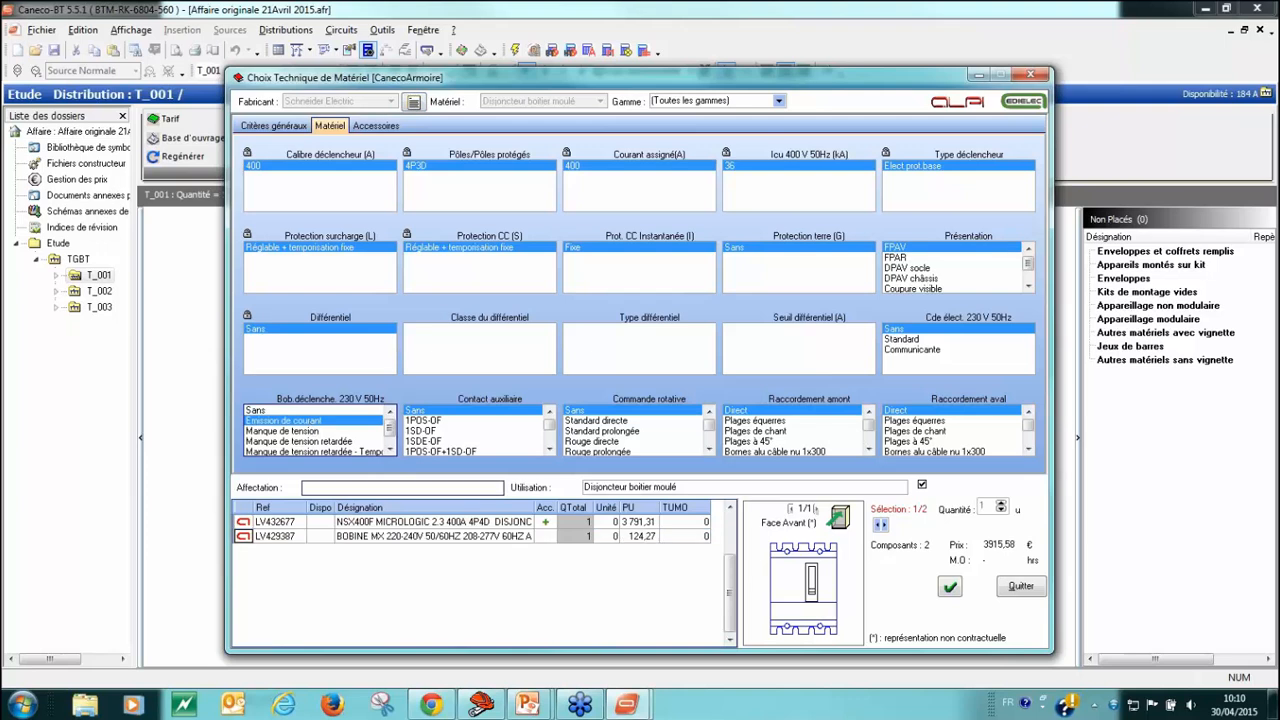
click(446, 421)
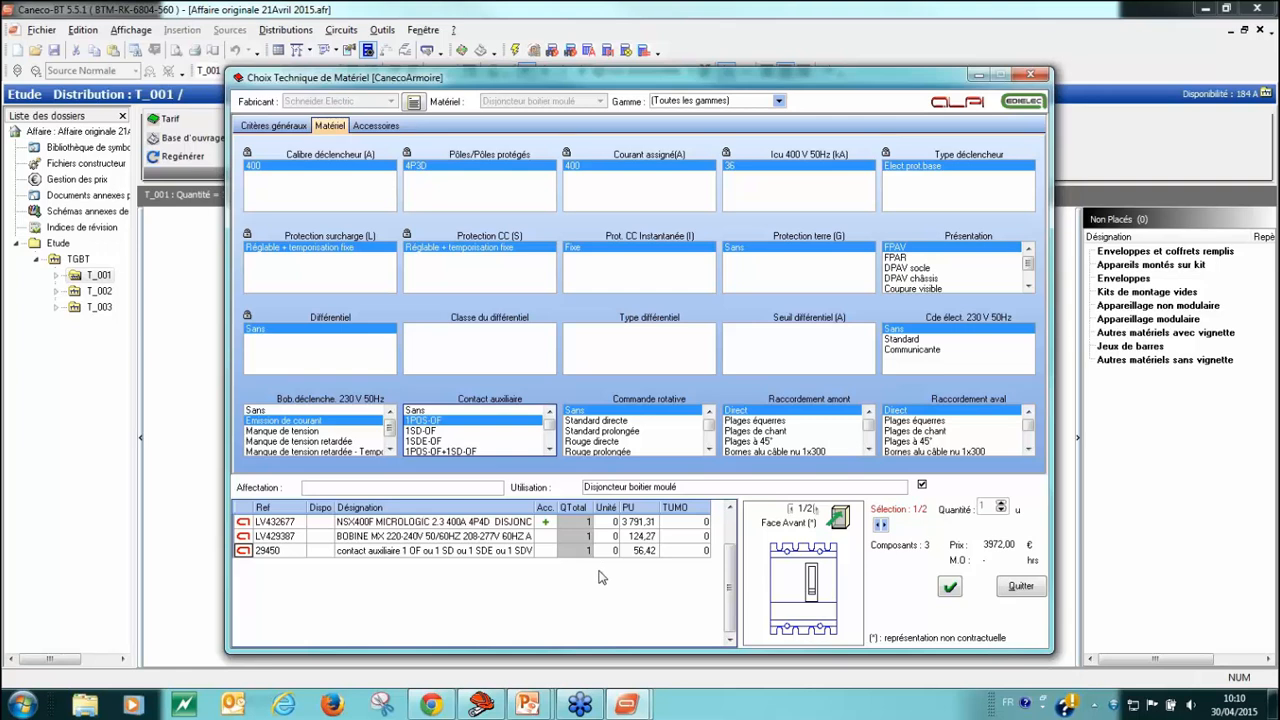
click(949, 587)
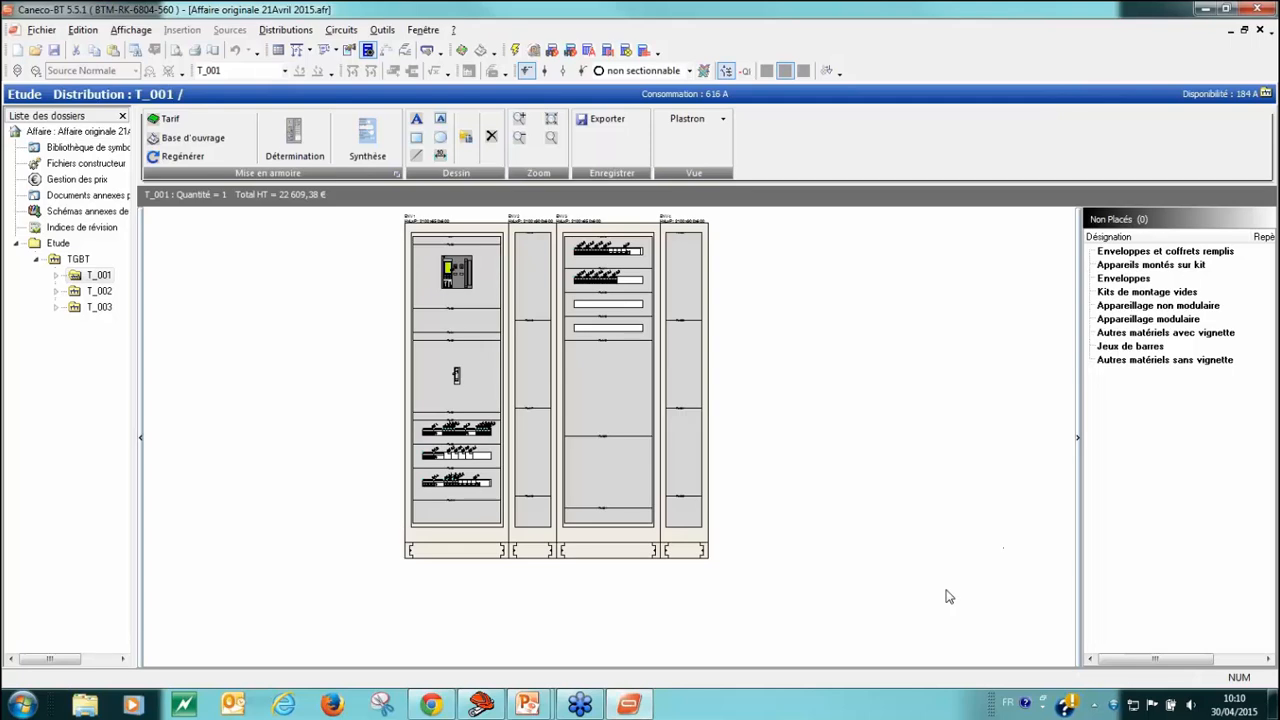
Step: Equip the first cabinet's enclosure with a Porte simple and save the equipment selection
scroll(447, 370, up, 1)
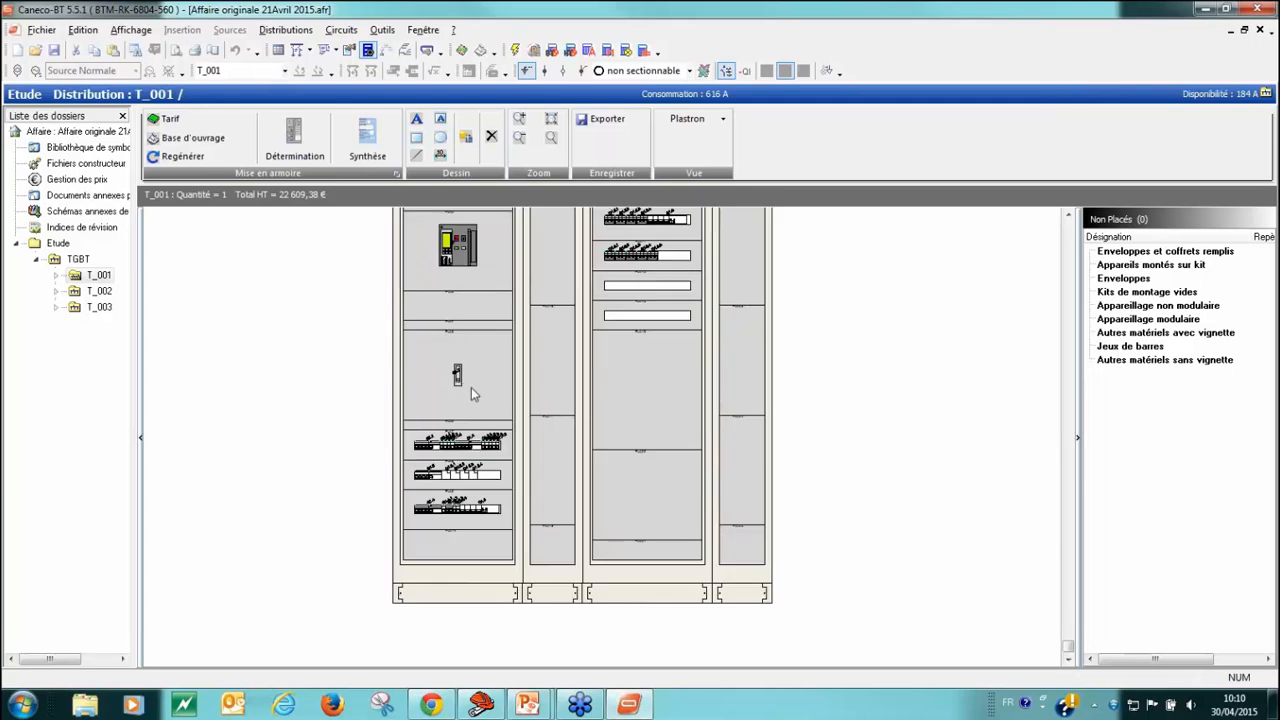
scroll(471, 387, up, 1)
right_drag(475, 390, 460, 437)
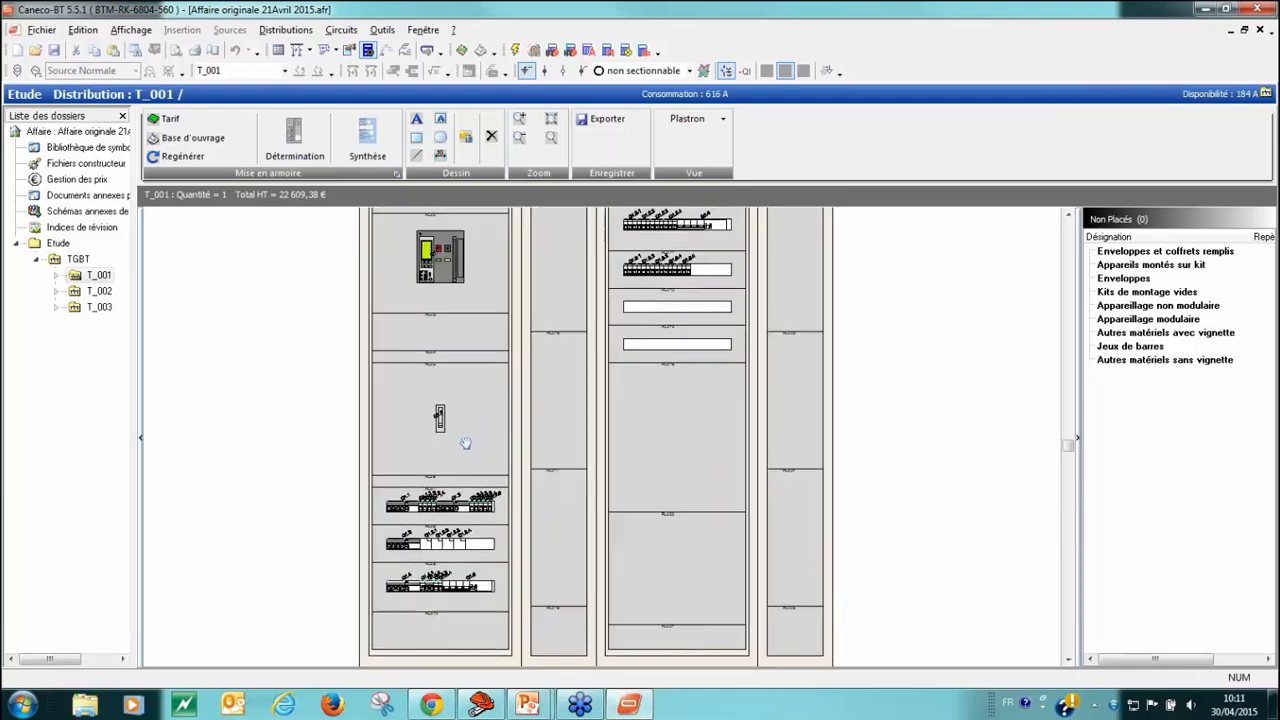
click(294, 427)
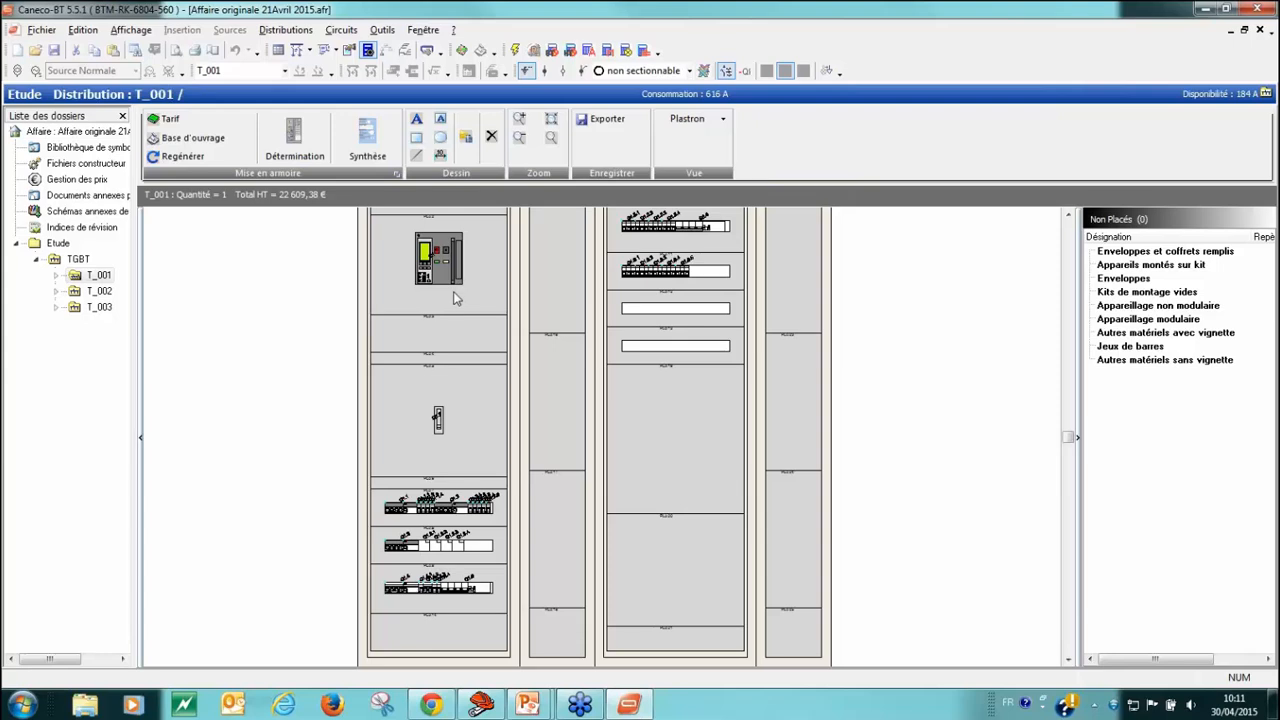
scroll(465, 240, down, 1)
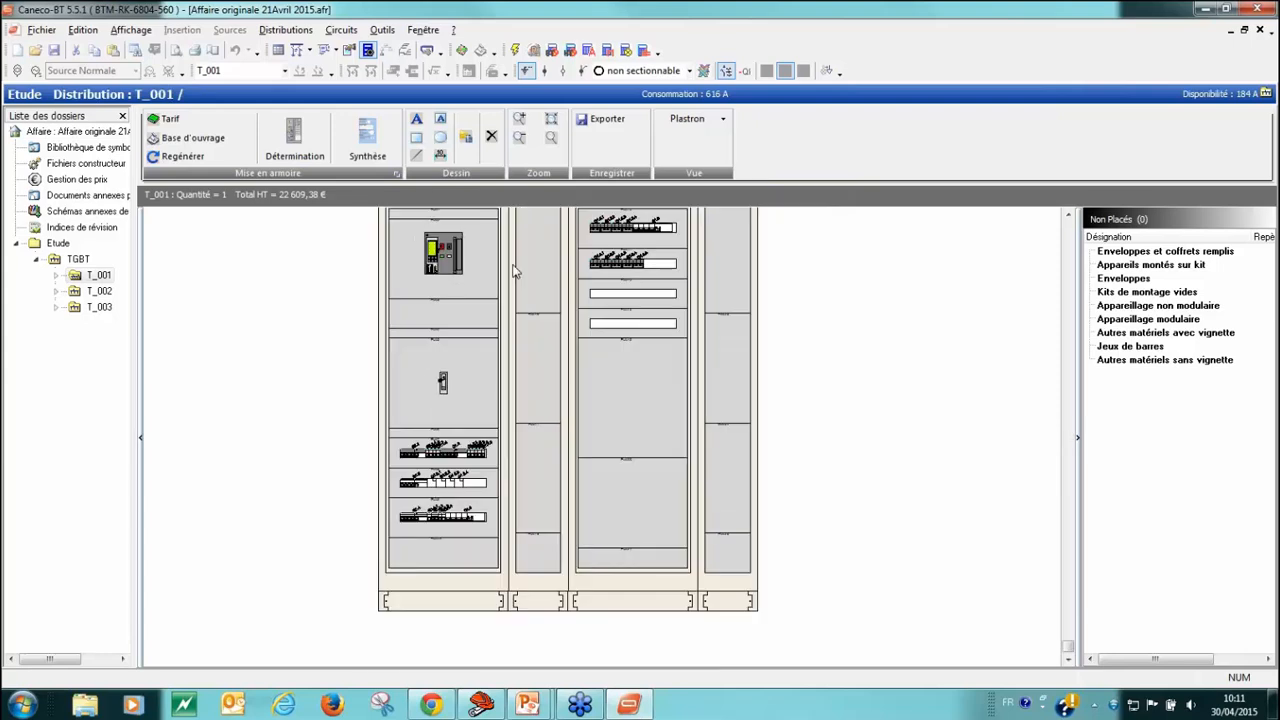
mouse_move(505, 276)
right_down()
mouse_move(491, 357)
mouse_move(488, 340)
right_up()
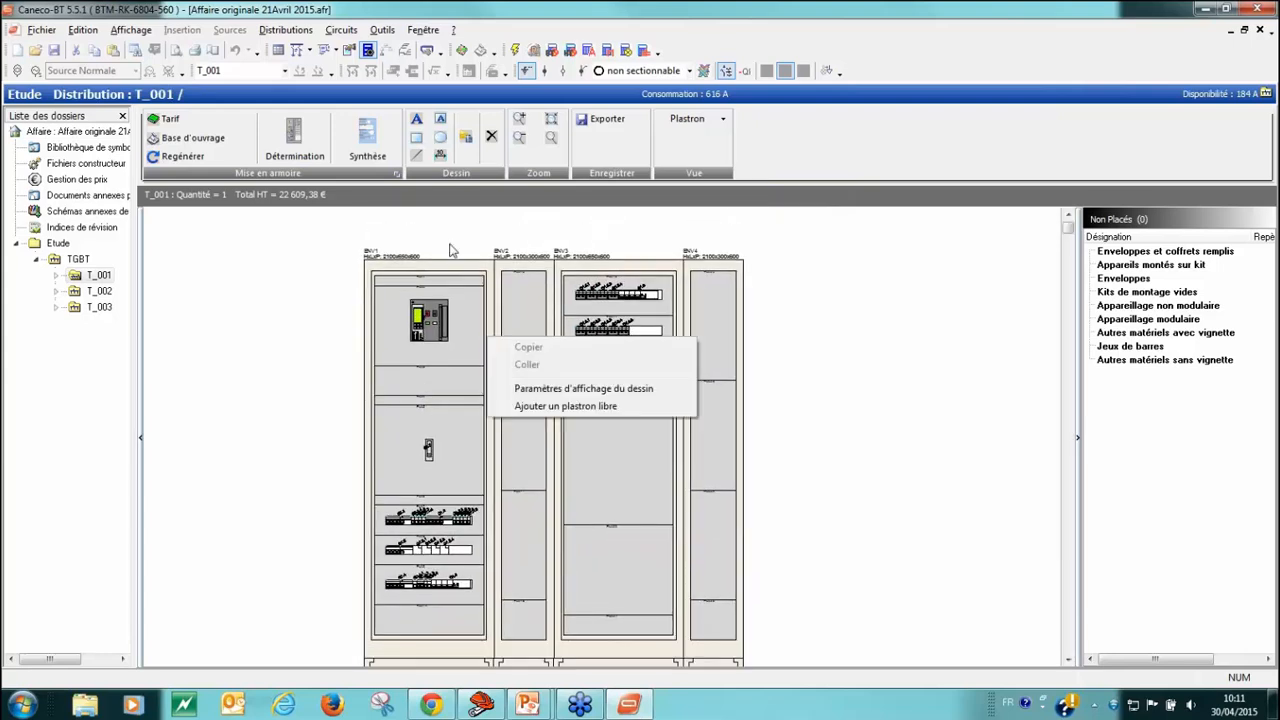
click(450, 250)
click(455, 272)
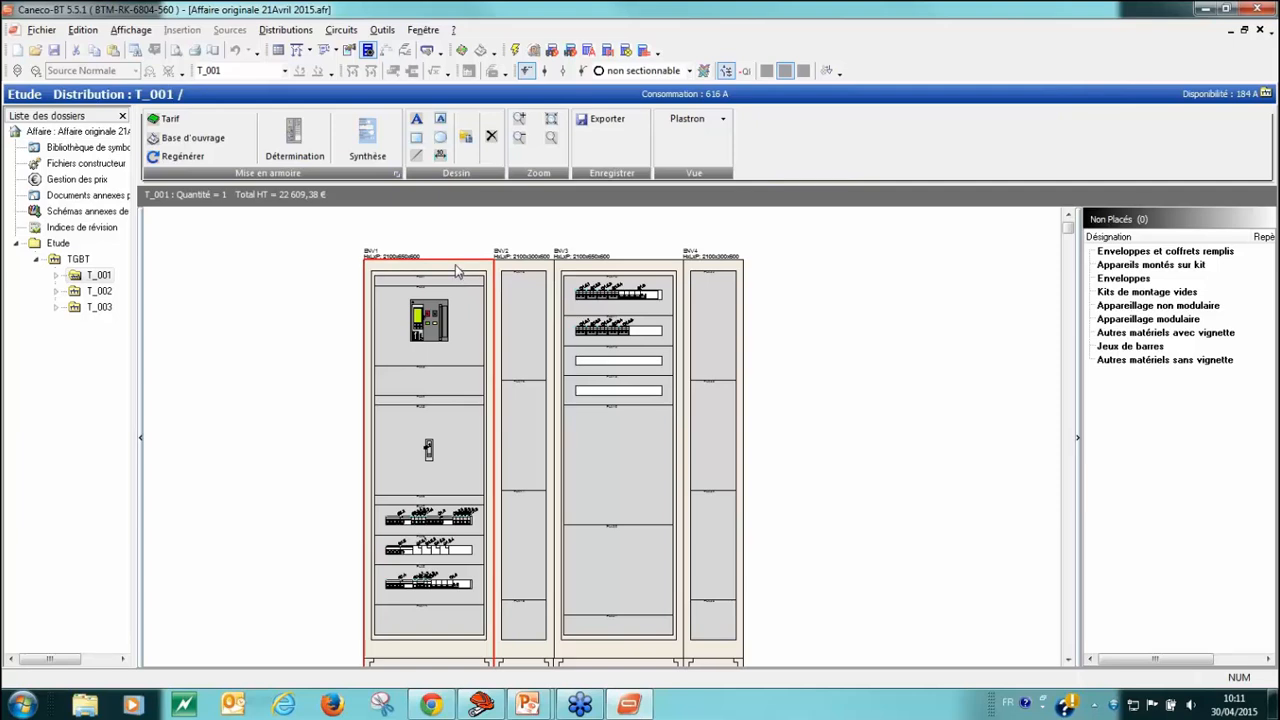
double_click(455, 265)
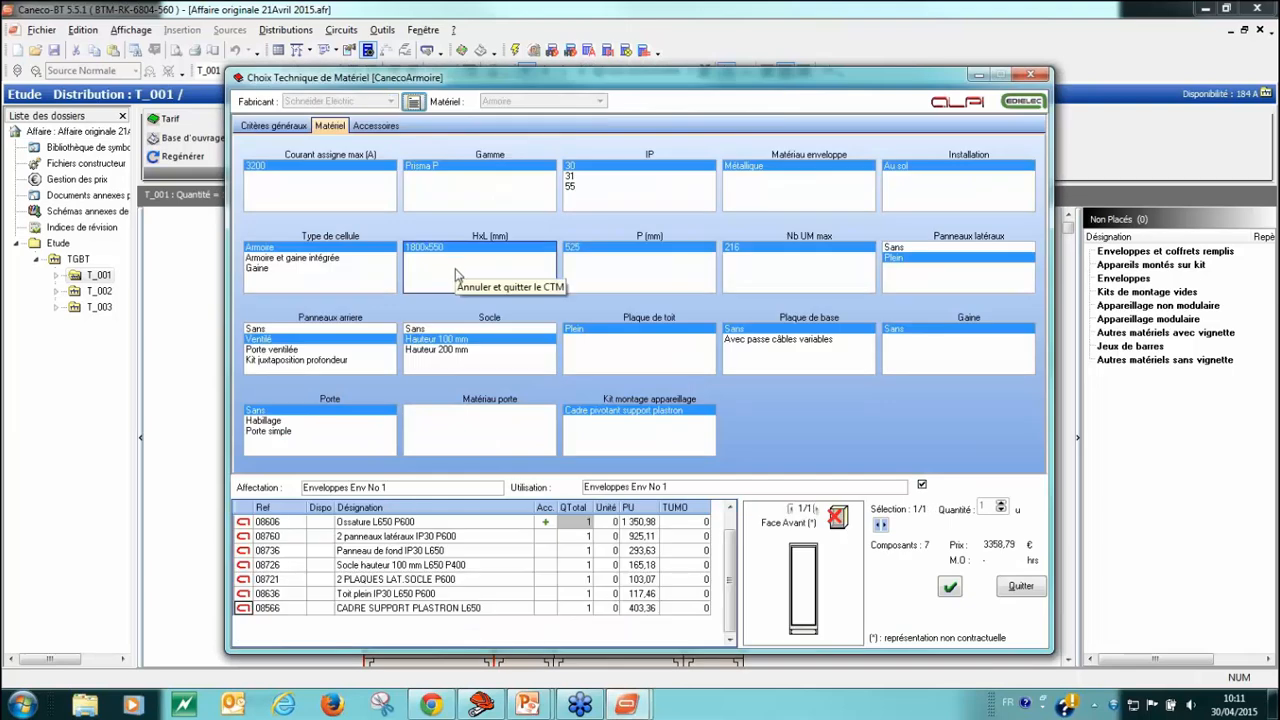
click(293, 431)
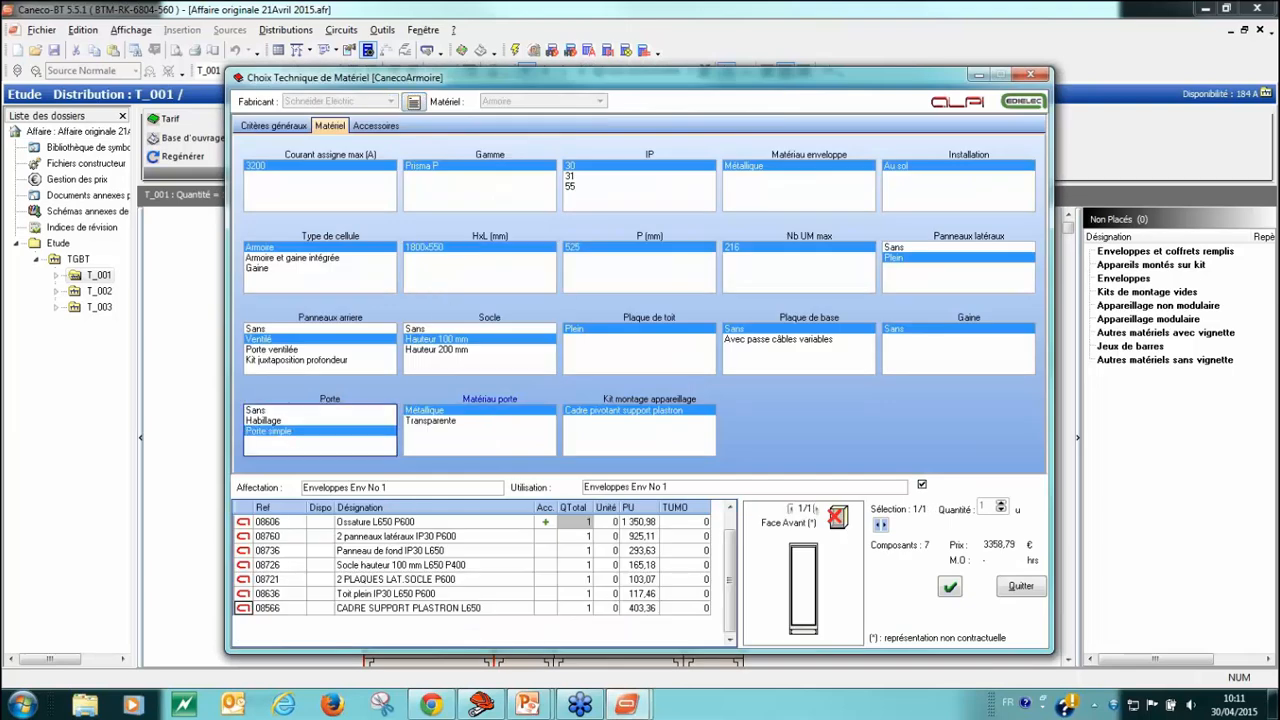
click(951, 588)
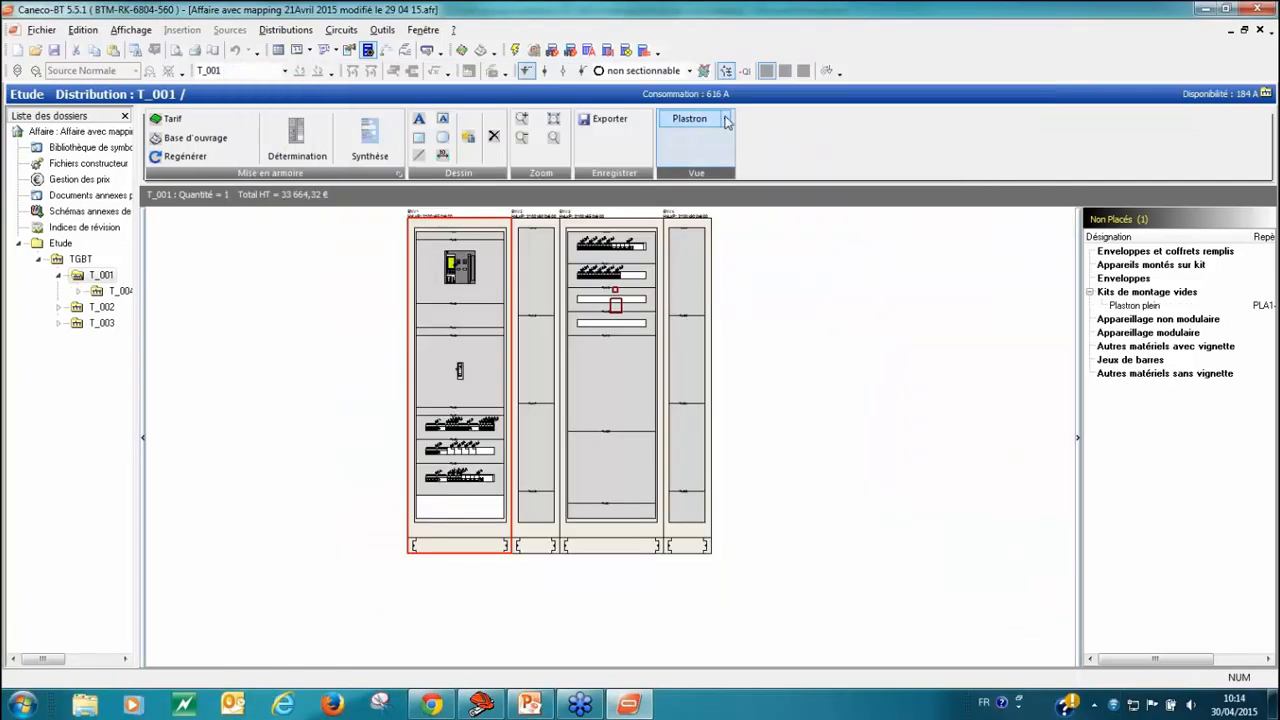
Step: Show the cabinet drawing in the Porte view and examine the doors
click(727, 119)
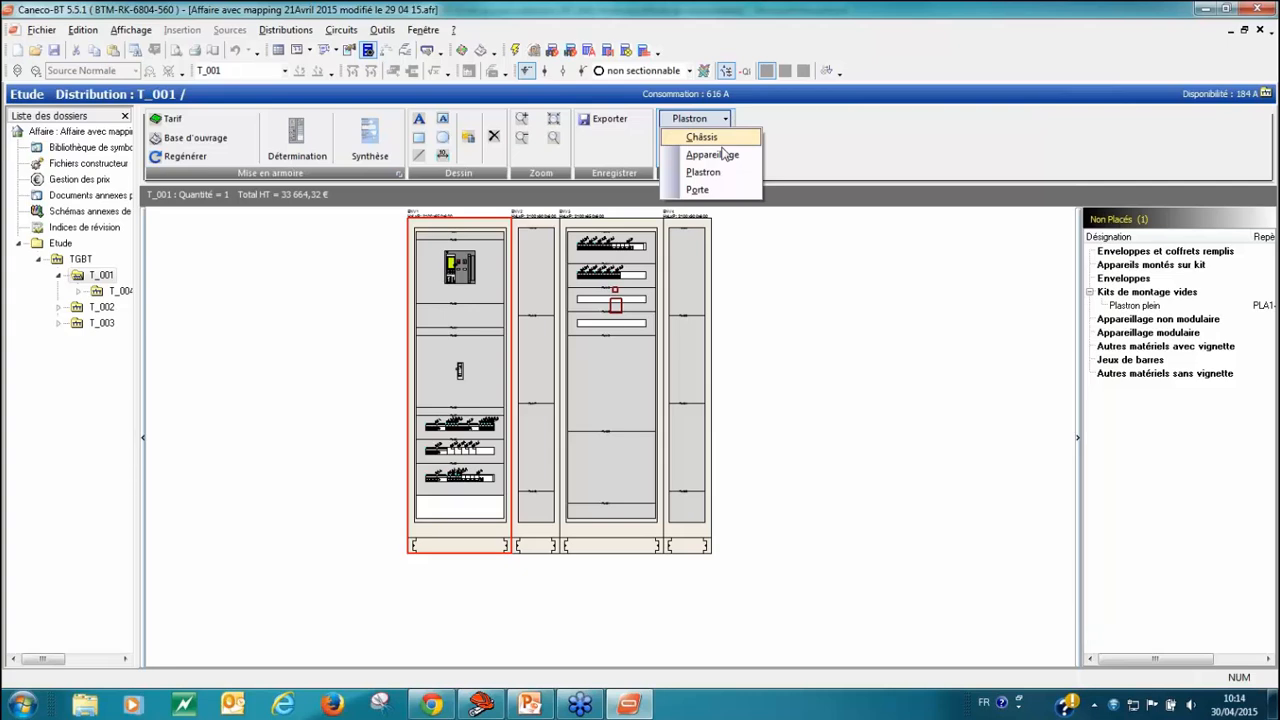
click(718, 190)
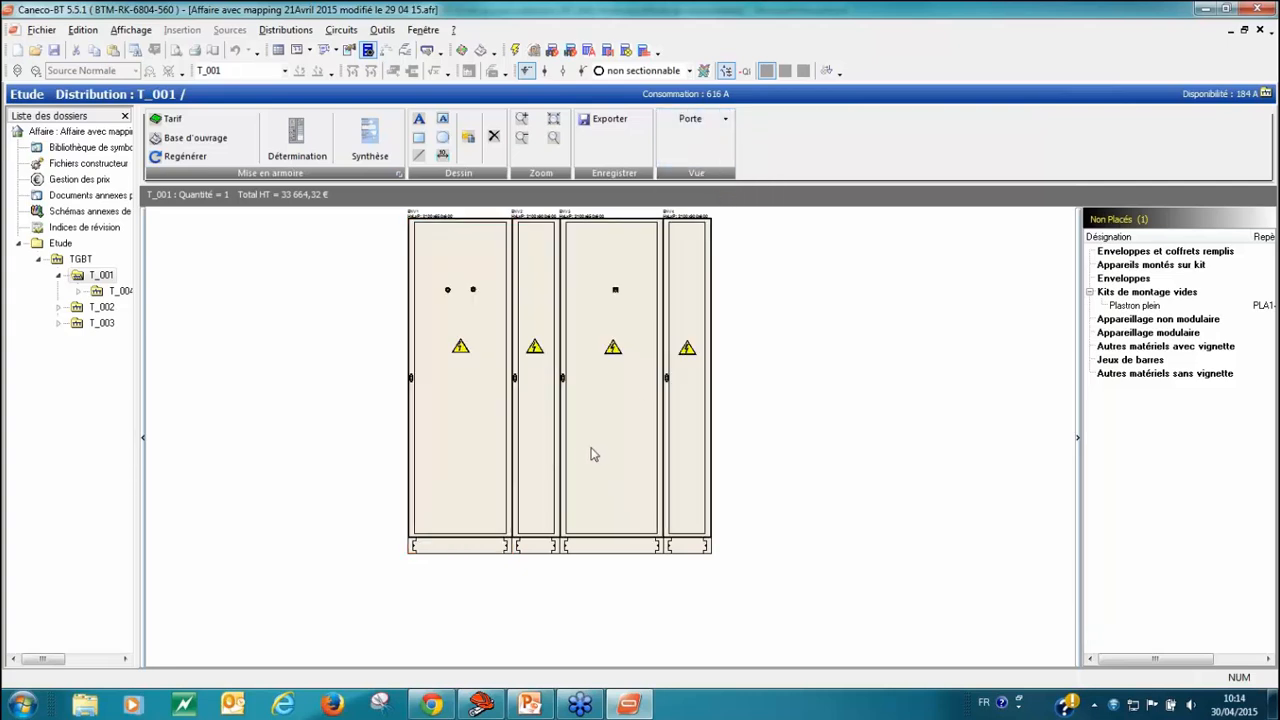
scroll(607, 440, up, 1)
right_drag(613, 452, 611, 551)
click(833, 350)
scroll(627, 308, down, 1)
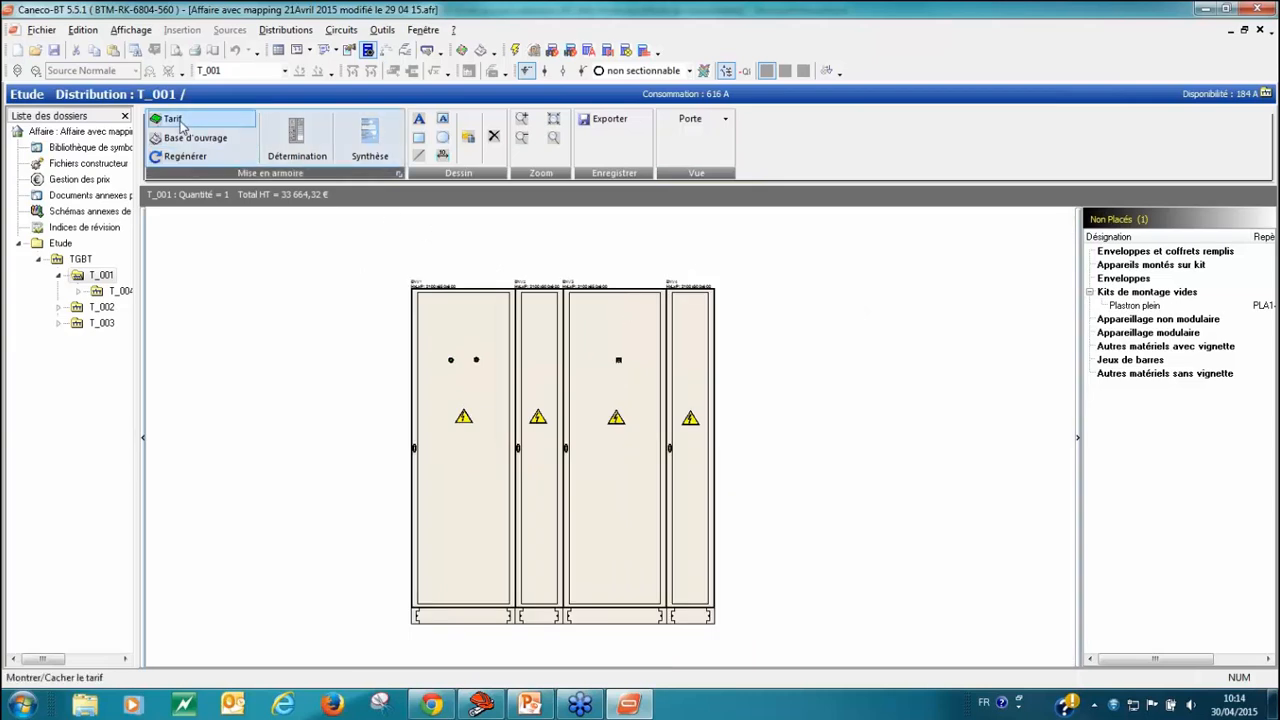
Step: Open the tariff and CTM search and look through the list of manufacturer price lists
click(180, 124)
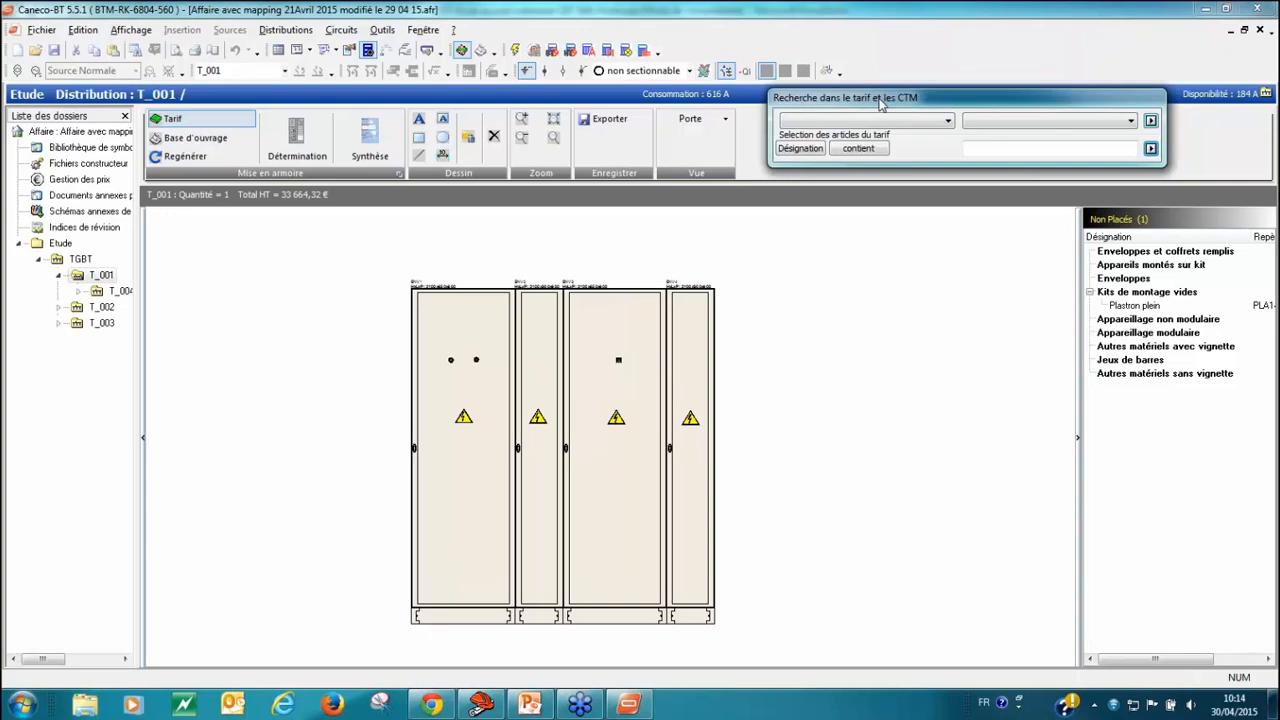
drag(874, 104, 730, 141)
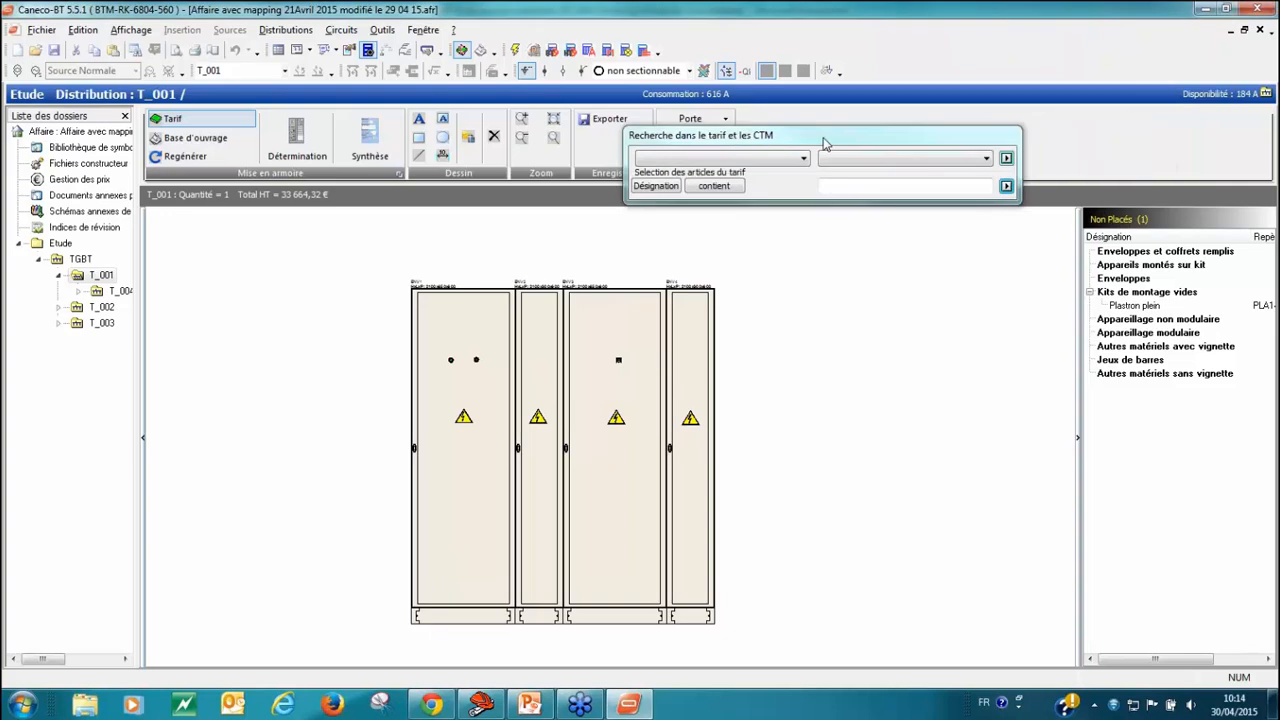
drag(825, 143, 865, 153)
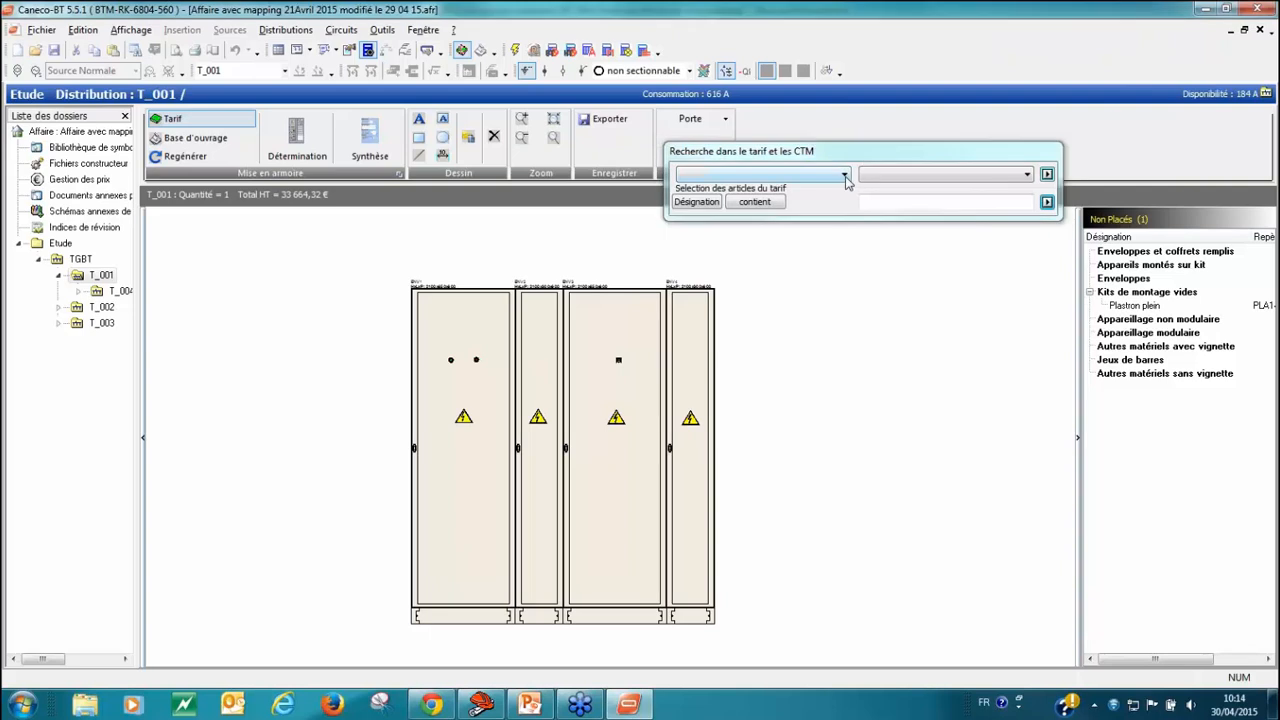
click(845, 176)
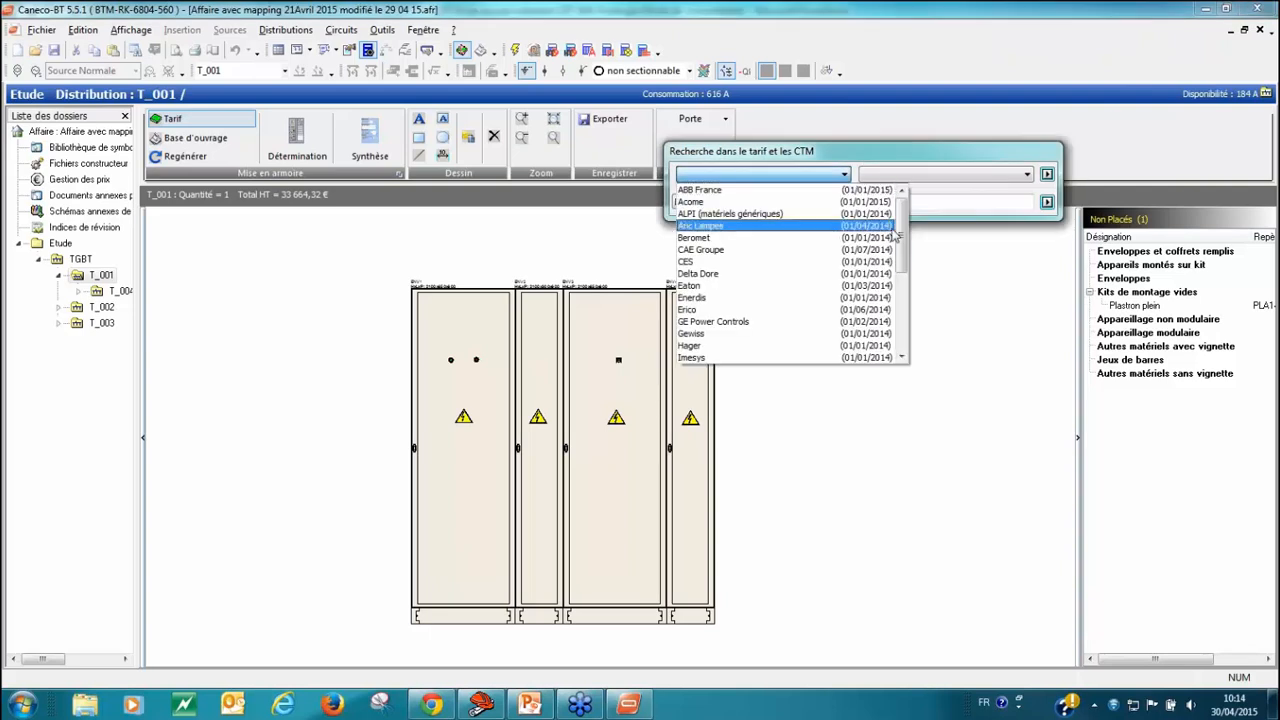
drag(901, 240, 913, 198)
click(830, 165)
Step: Restrict the search to the Unités de commande et signalisation equipment category and select Schneider Electric as the manufacturer
click(1026, 174)
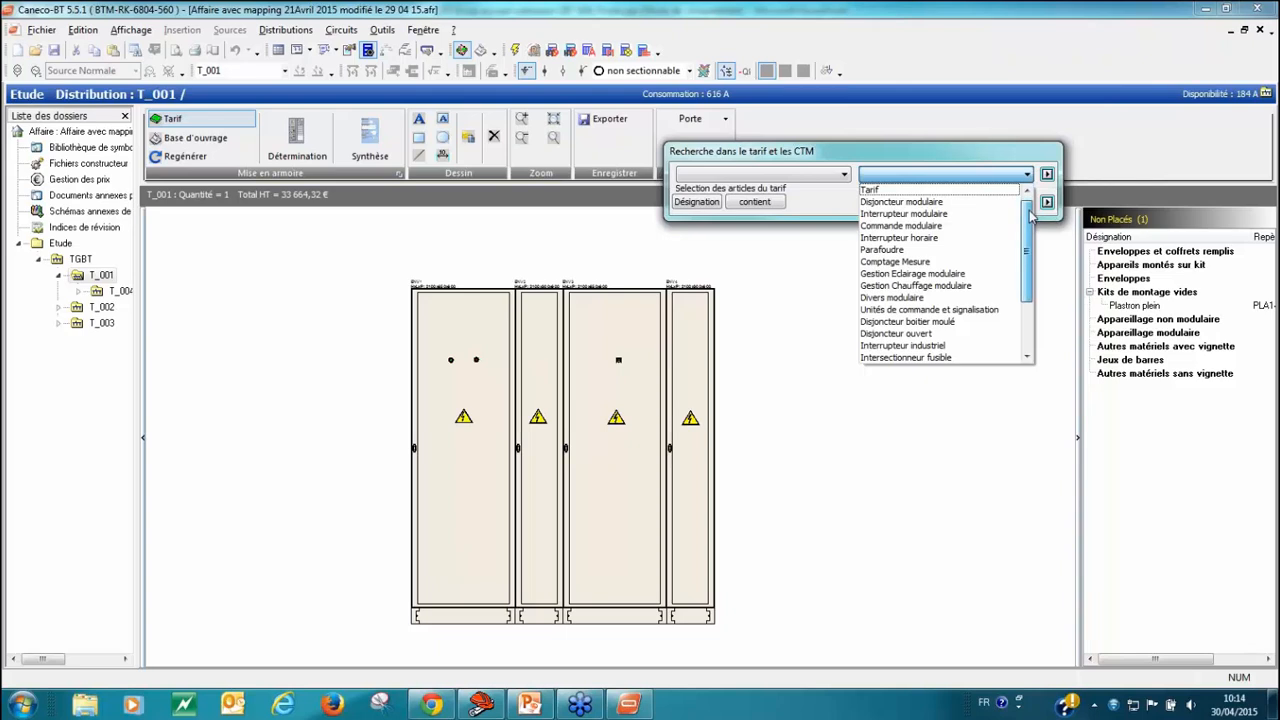
scroll(1017, 305, down, 3)
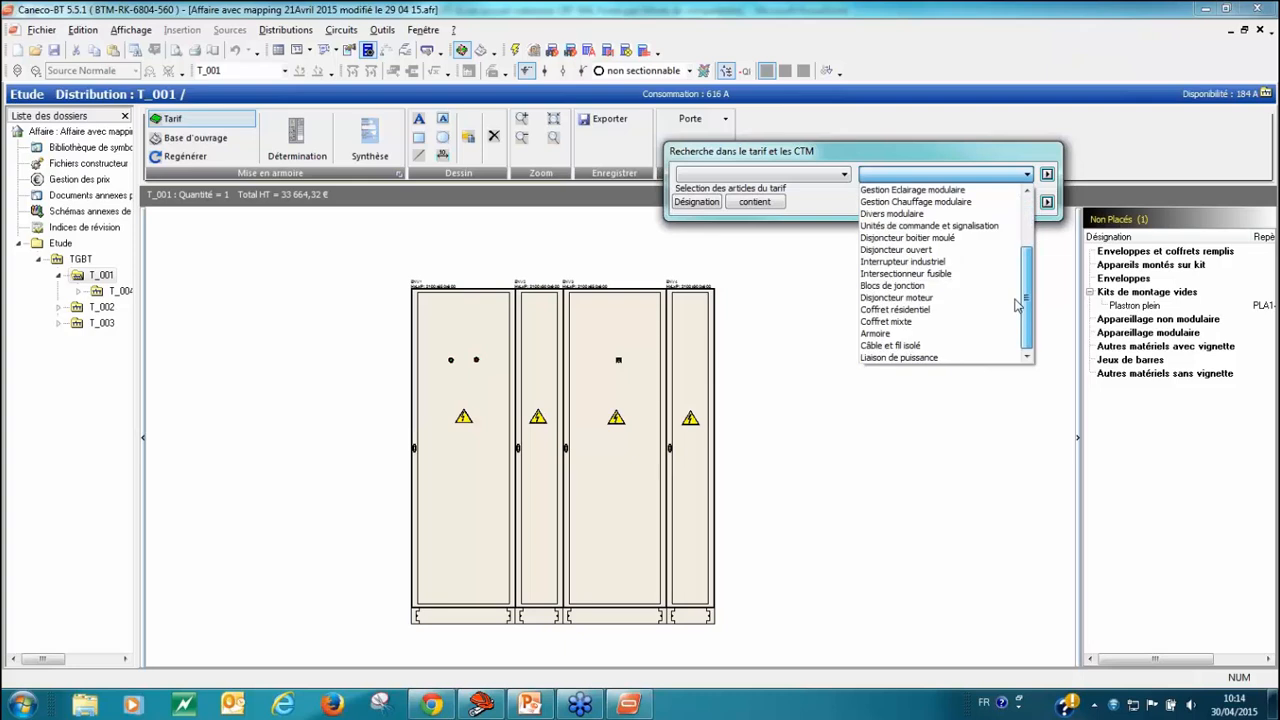
scroll(1017, 305, up, 3)
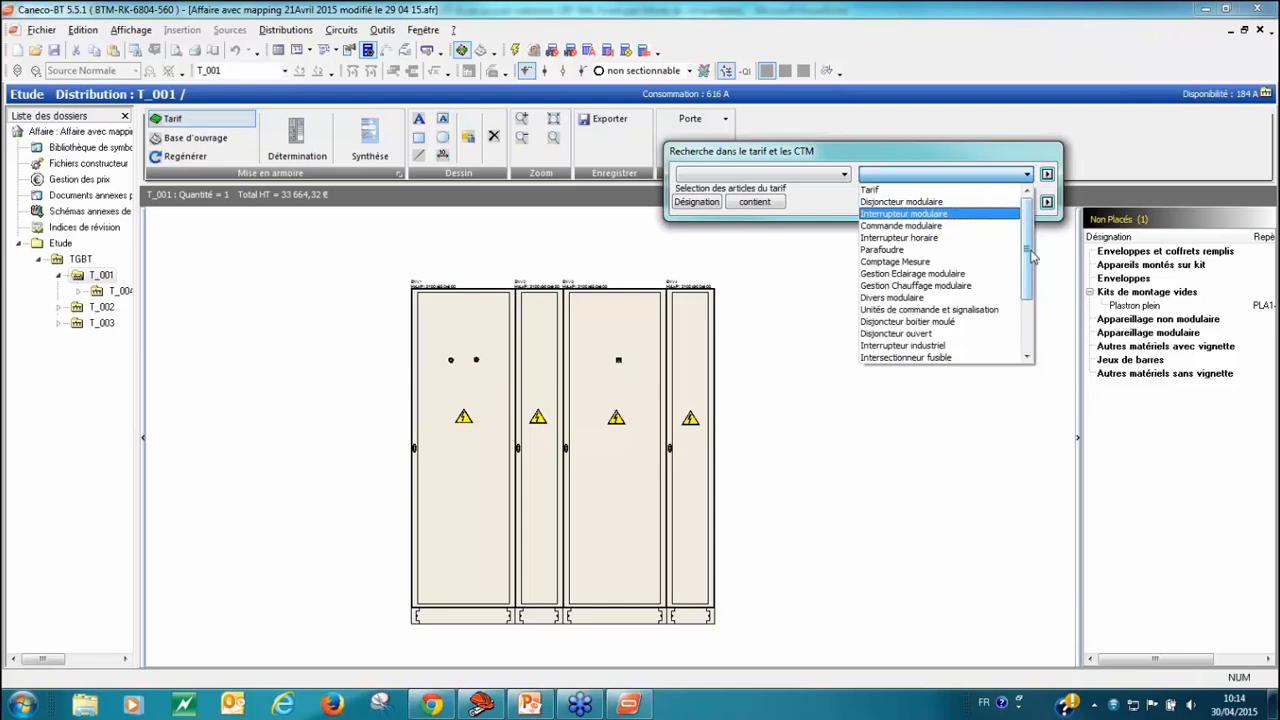
drag(1030, 250, 1030, 265)
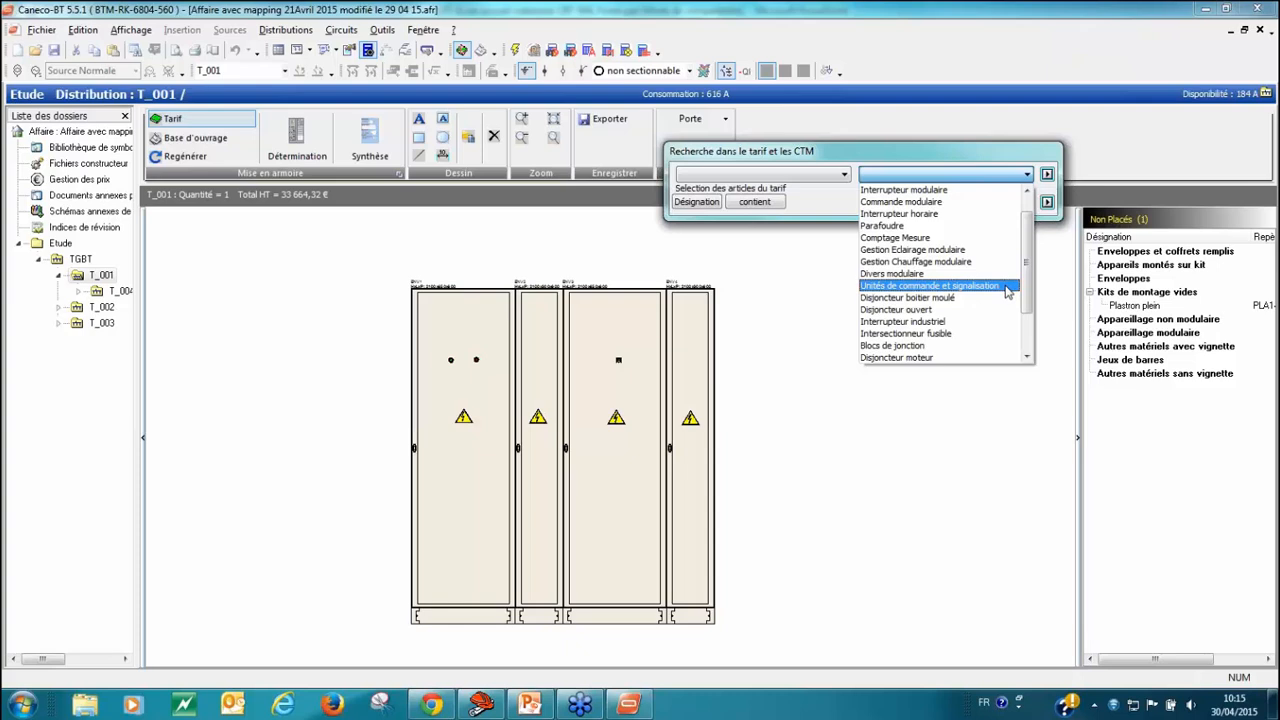
click(1007, 287)
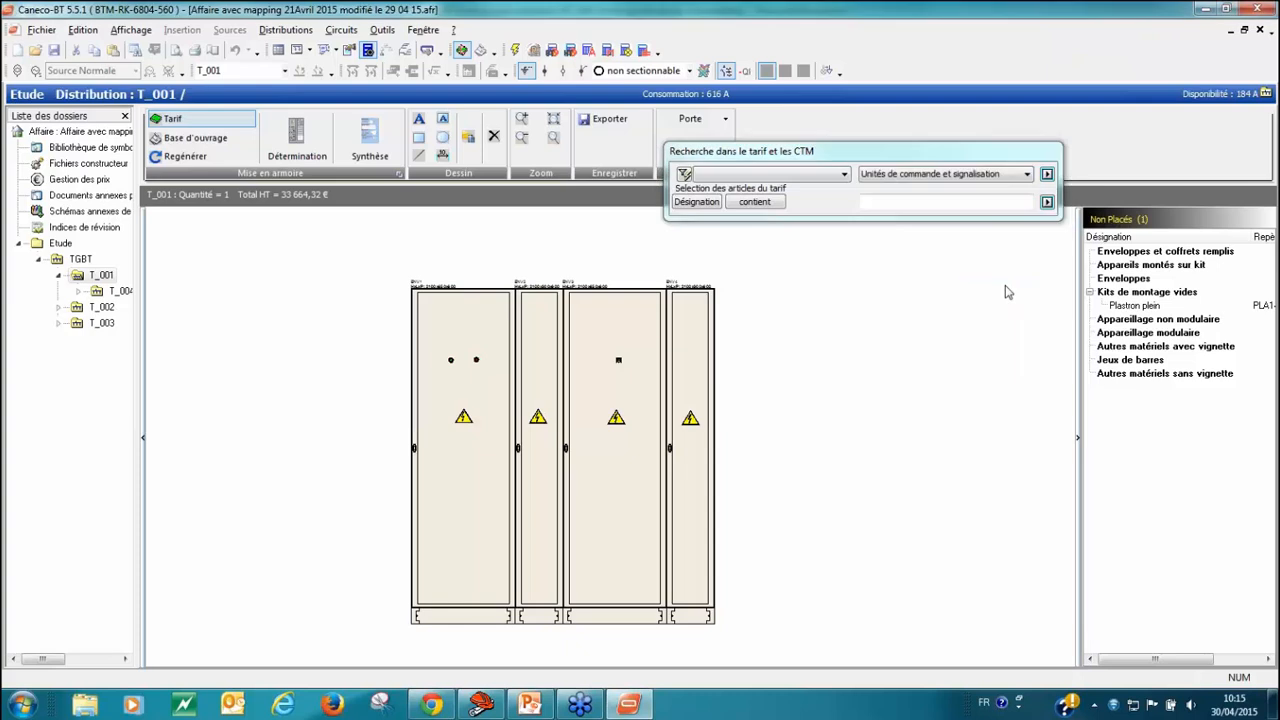
click(844, 176)
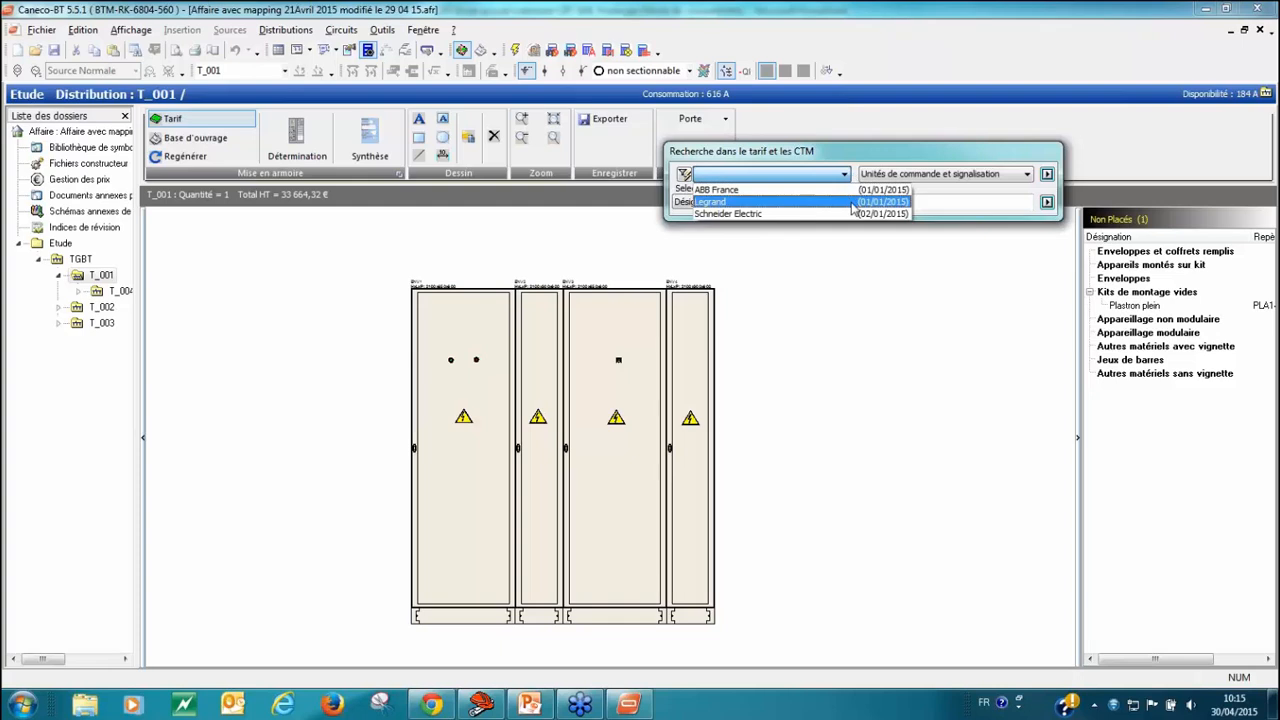
click(851, 214)
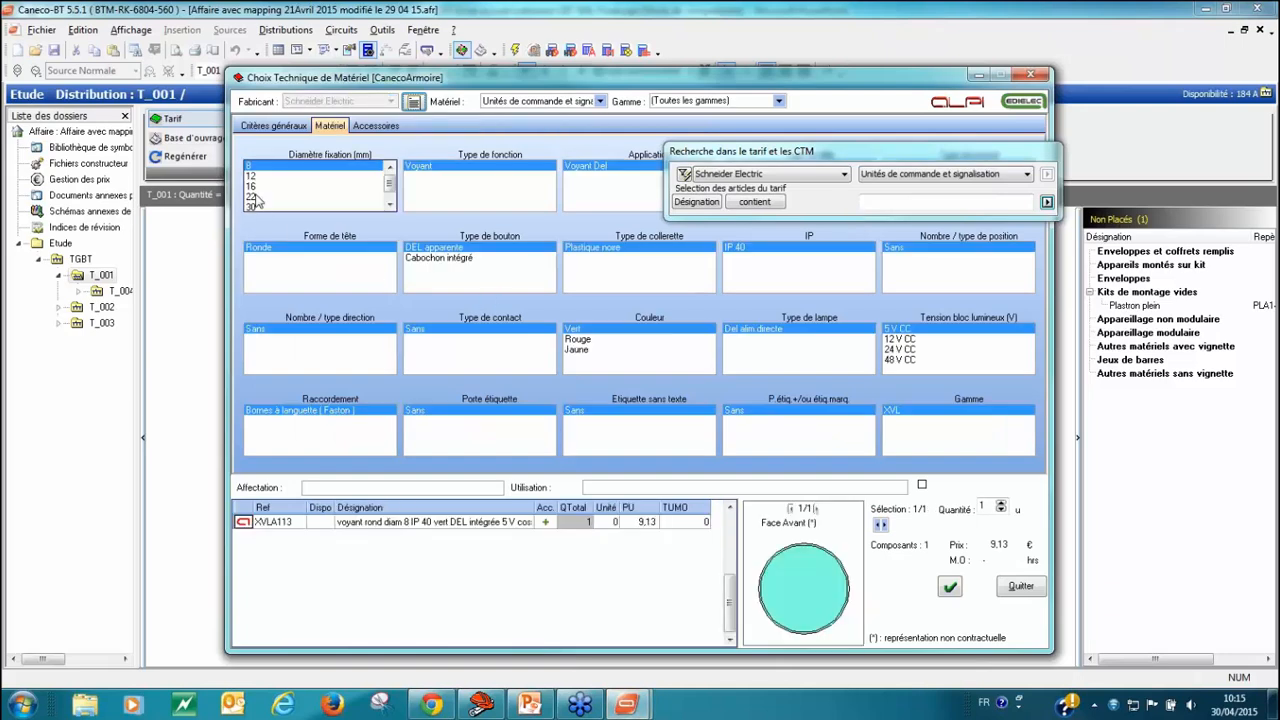
Step: Choose a 22 mm Compteur horaire, save the equipment selection and leave the technical choice dialog
click(266, 198)
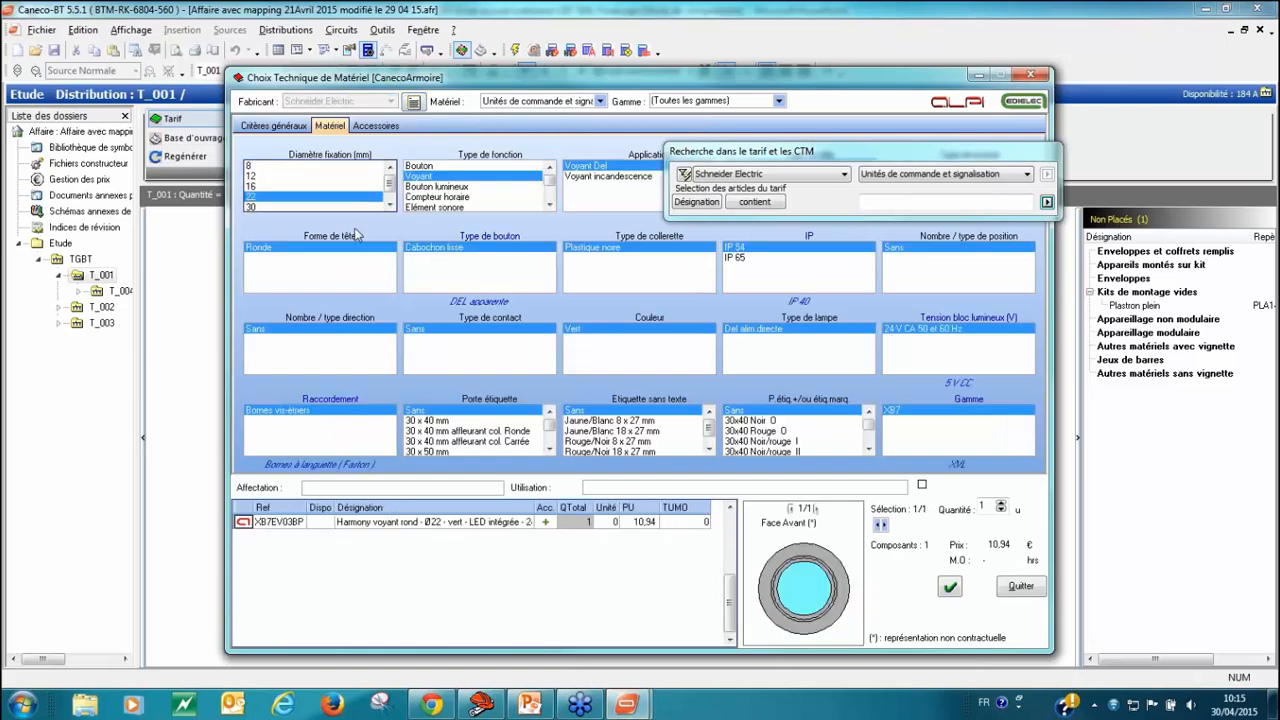
click(432, 198)
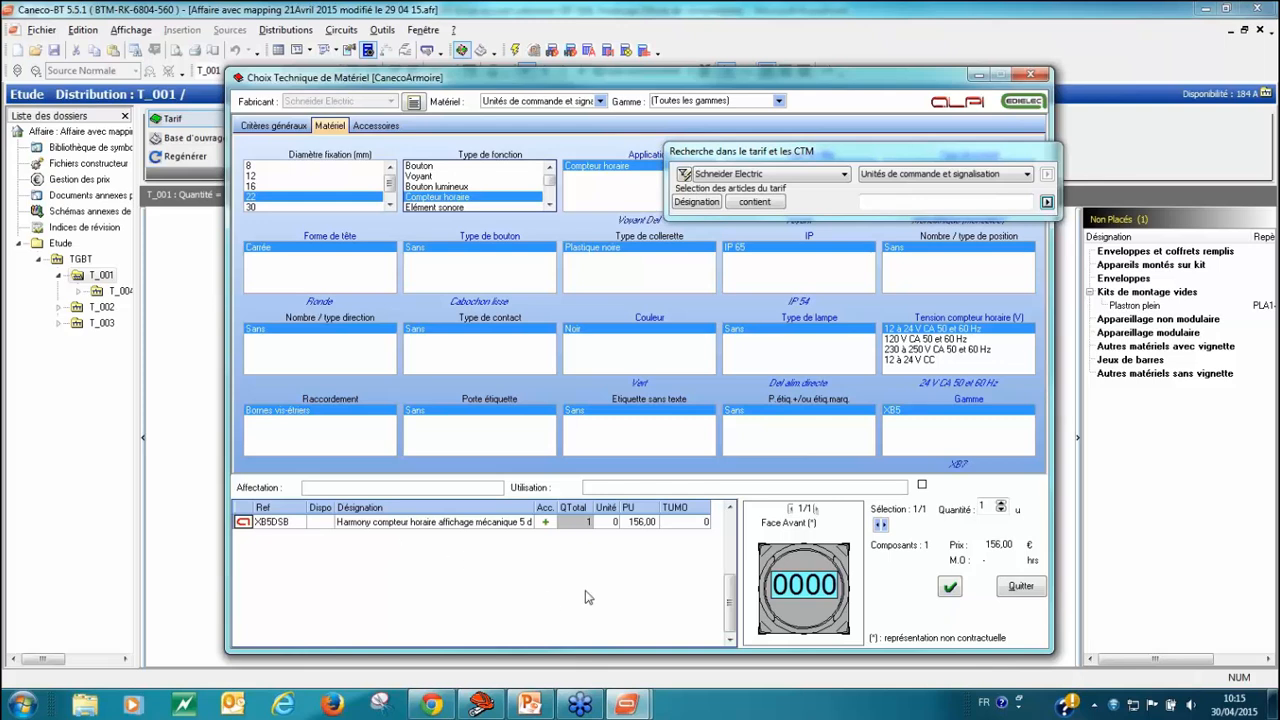
click(950, 587)
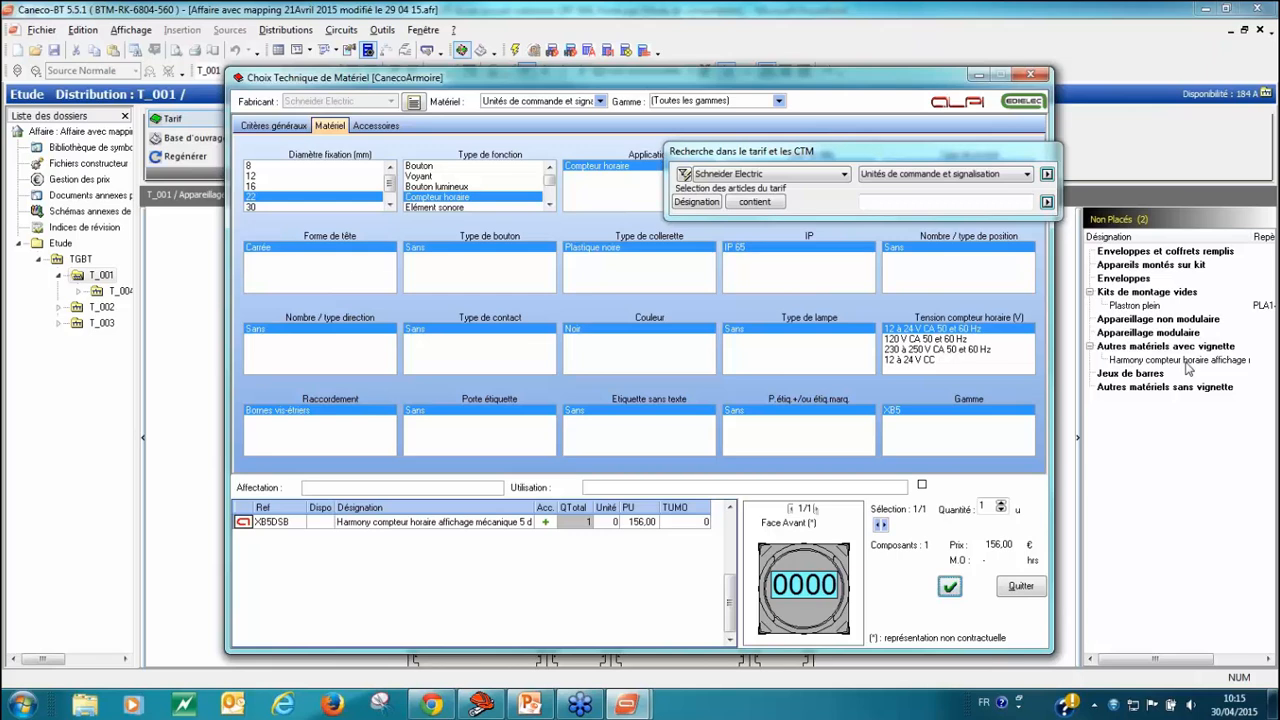
click(1010, 592)
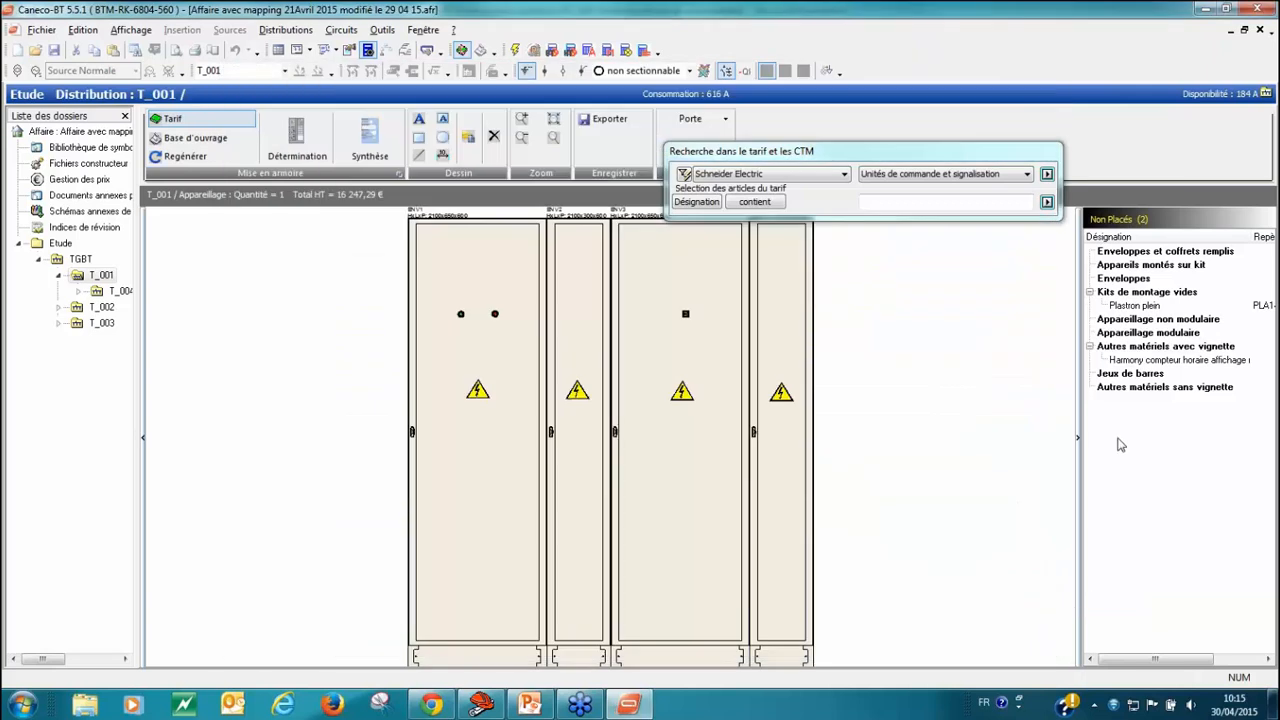
Step: Place the unplaced Harmony hour meter on the first cabinet's door, between the indicator lights and the warning sign
click(1185, 361)
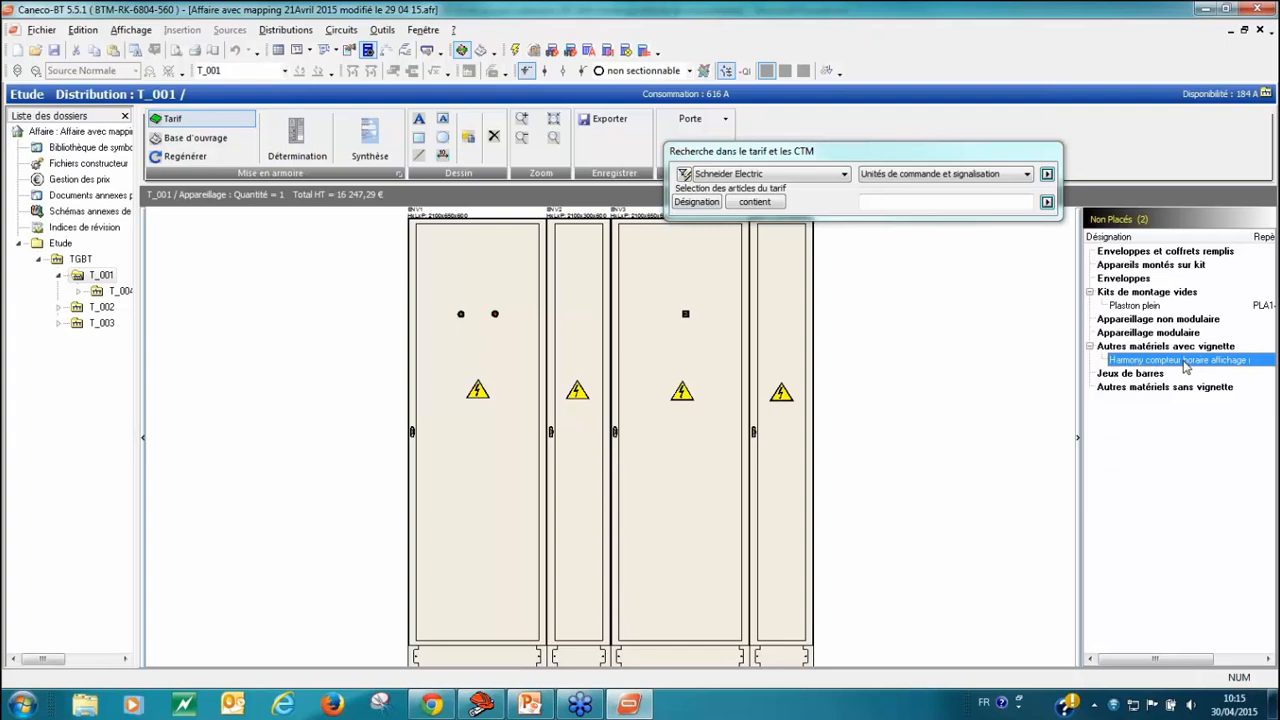
drag(1185, 365, 476, 350)
scroll(468, 338, up, 5)
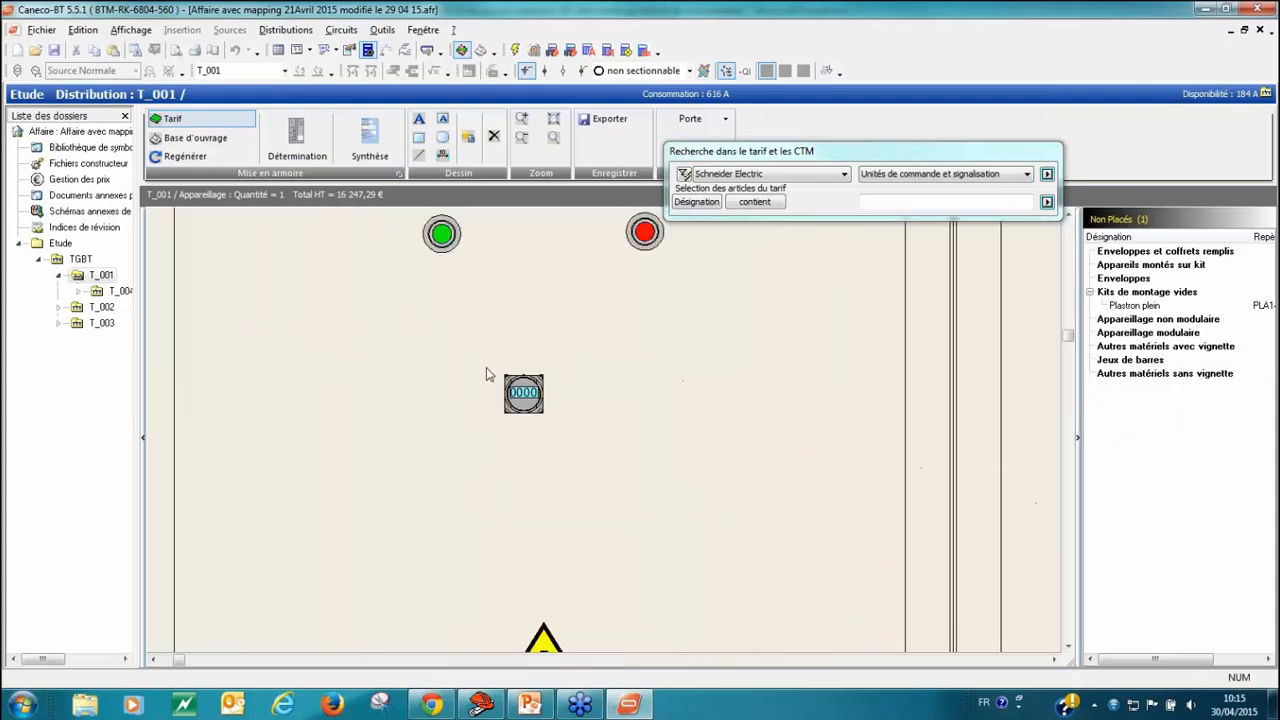
scroll(511, 432, up, 1)
scroll(511, 432, down, 5)
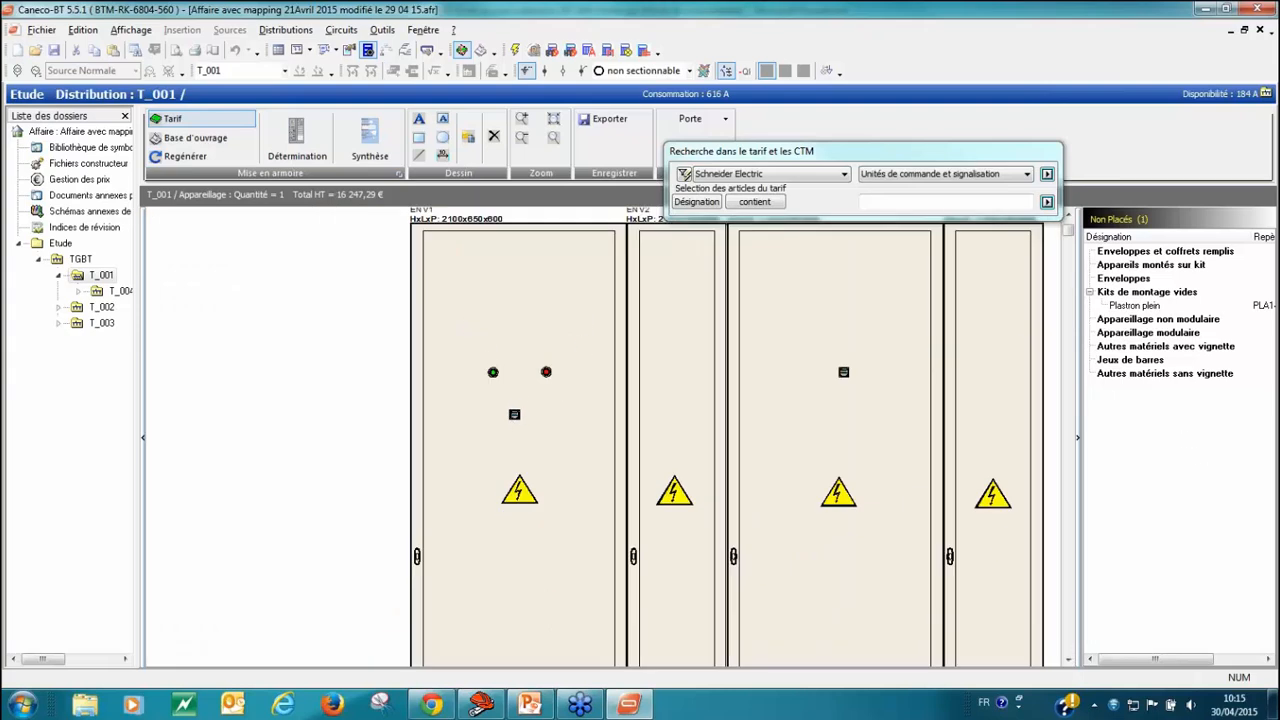
Step: Clear the equipment filter, select Socomec as the manufacturer and close its complete price list
drag(978, 162, 978, 167)
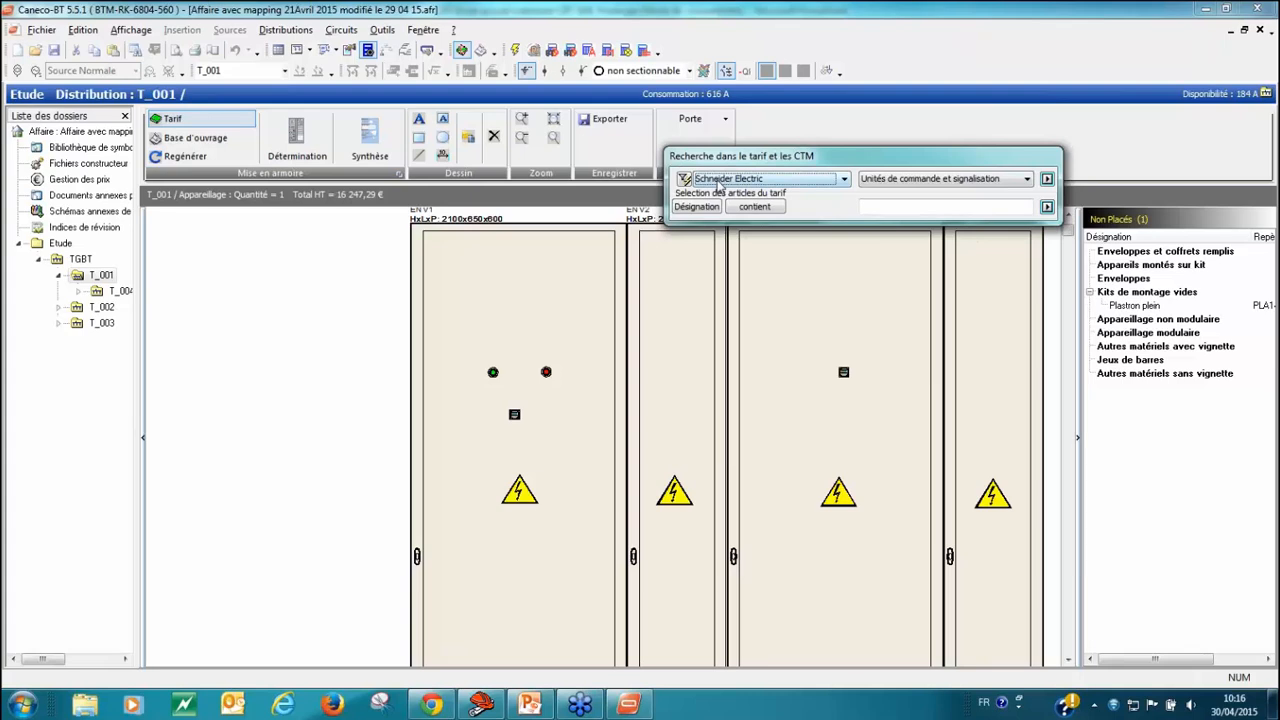
click(684, 179)
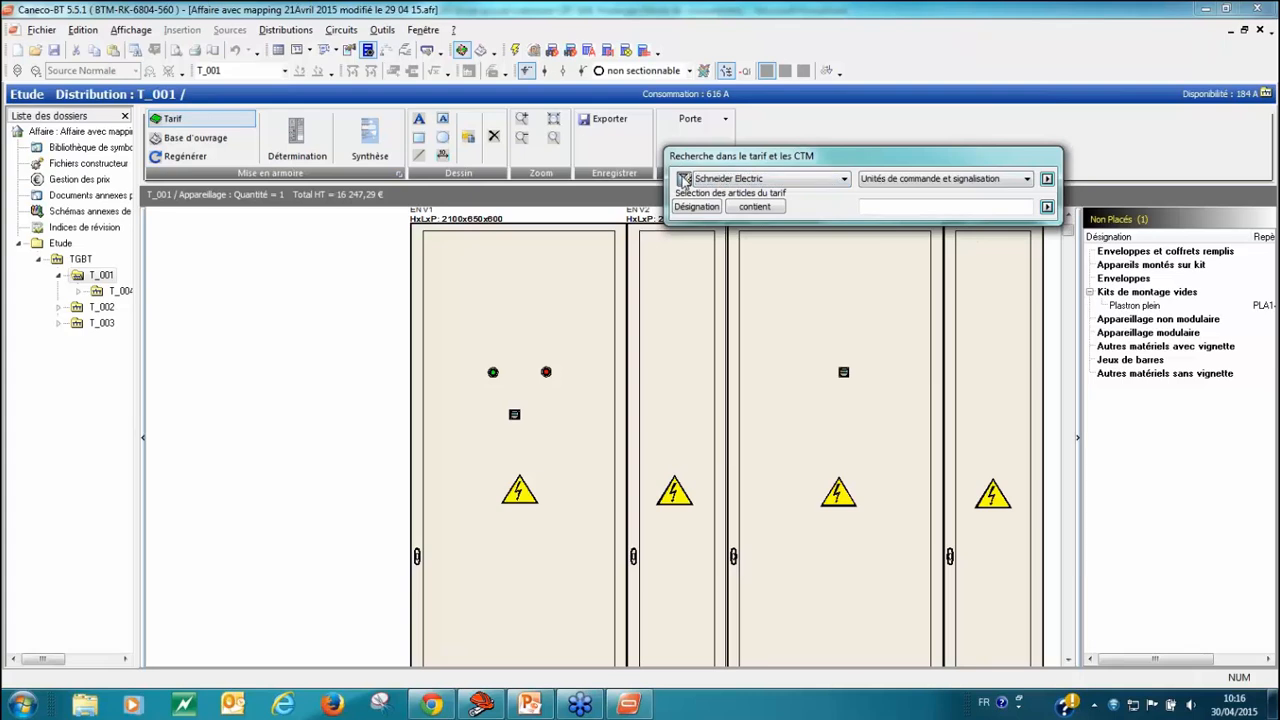
click(844, 180)
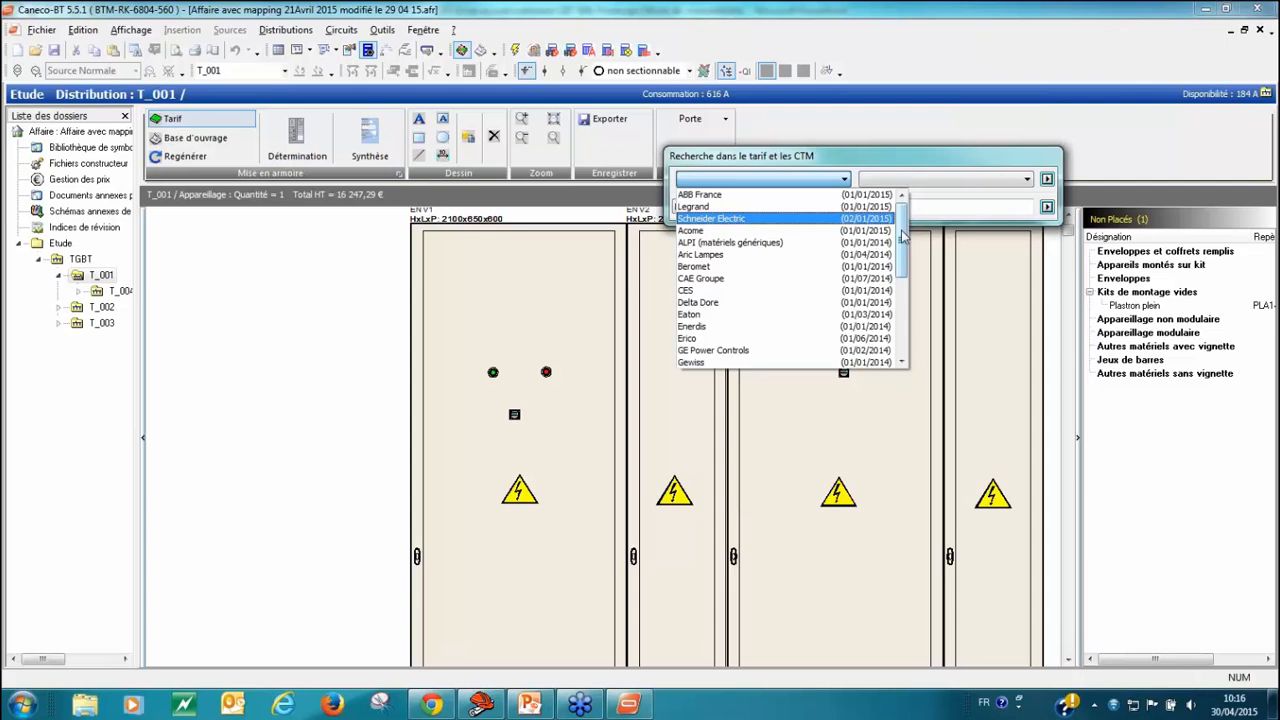
drag(900, 237, 900, 312)
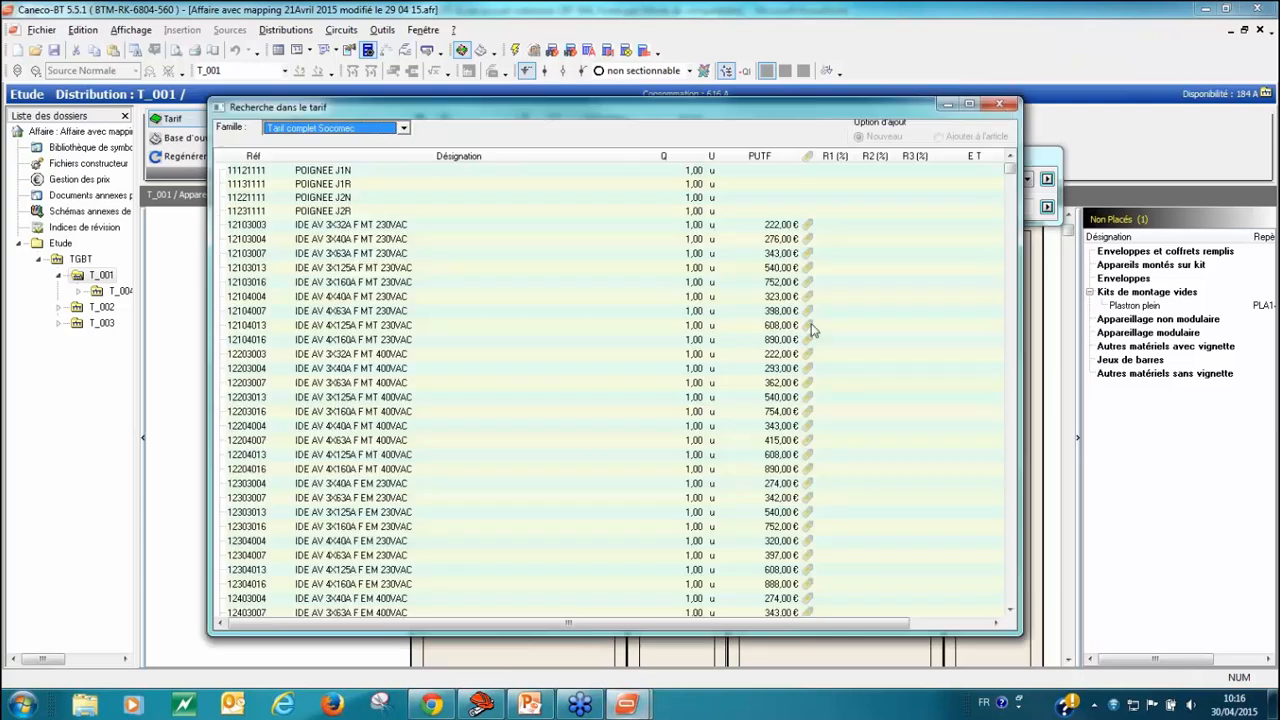
click(1000, 105)
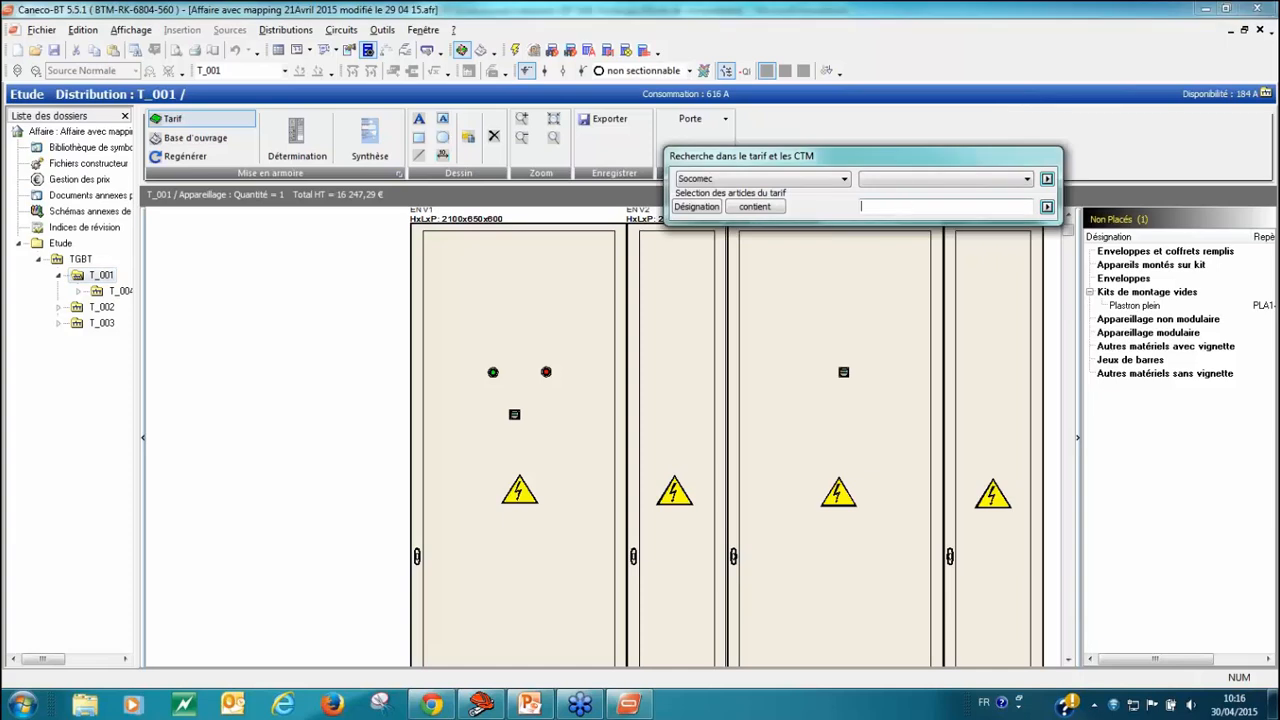
Step: Search the Socomec designations for Diris and add one DIRIS A10 without RS485 to T_001's Appareillage chapter
text(Diris)
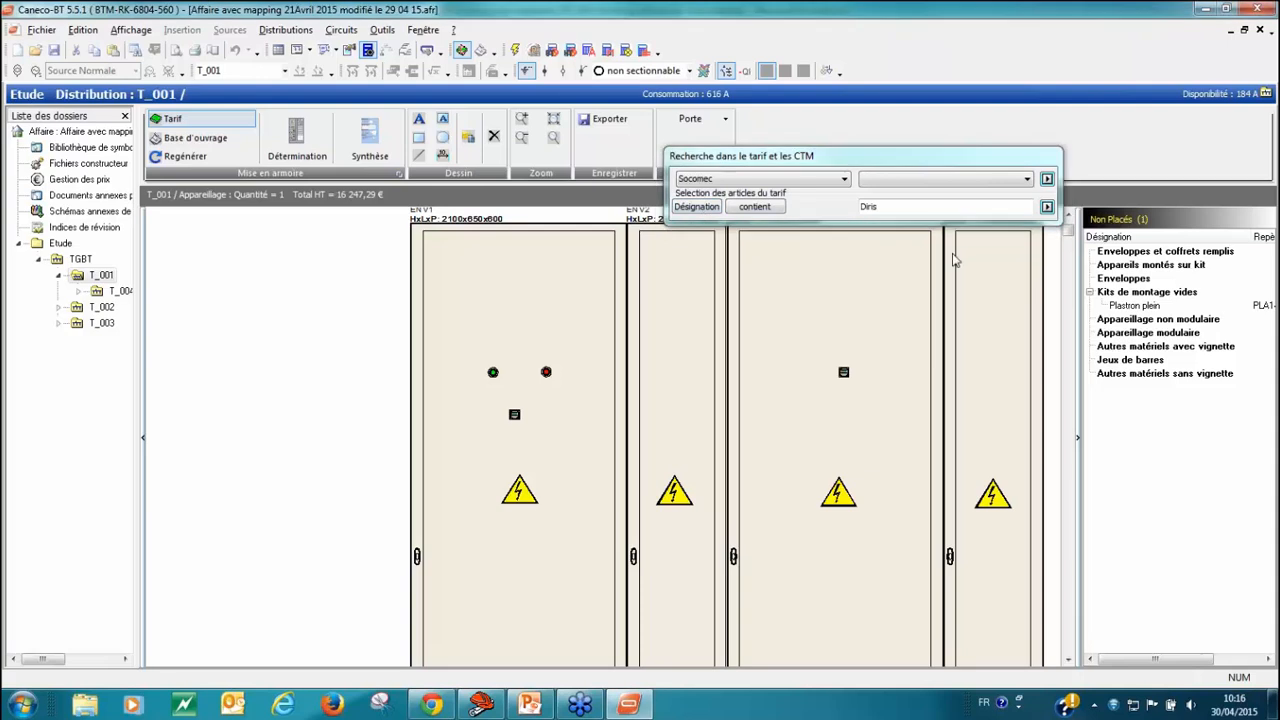
click(1046, 207)
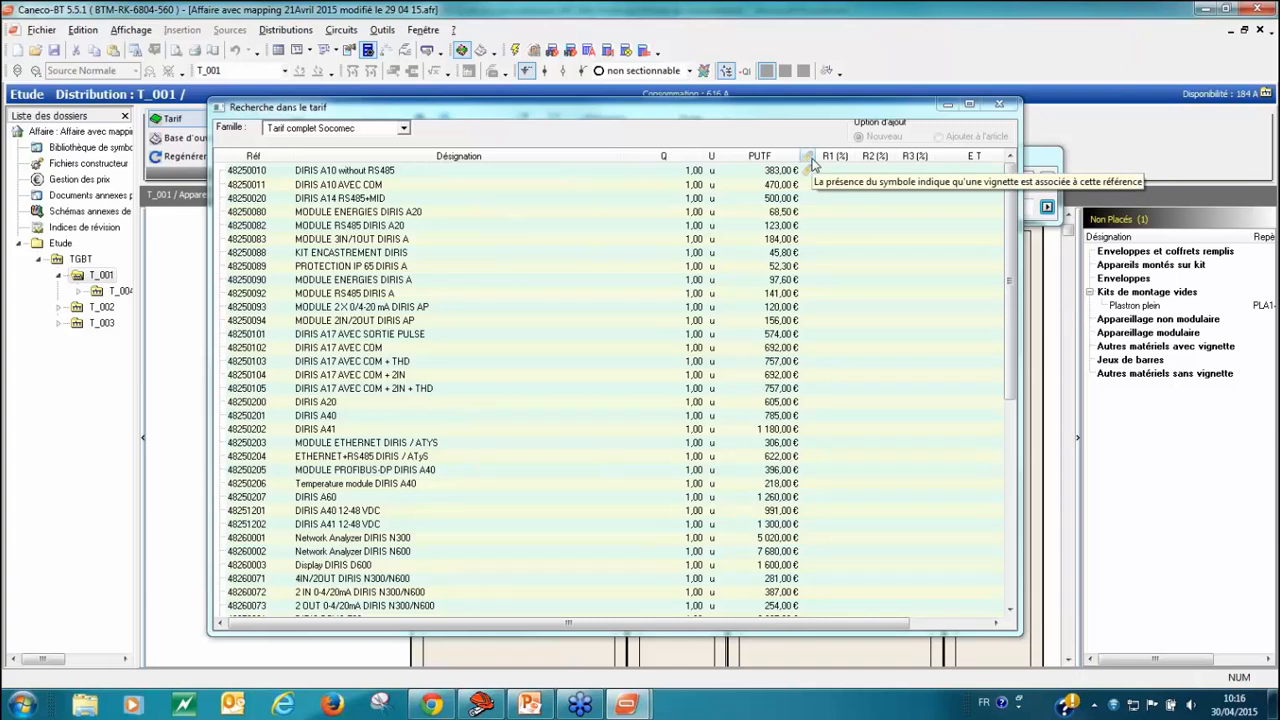
double_click(671, 177)
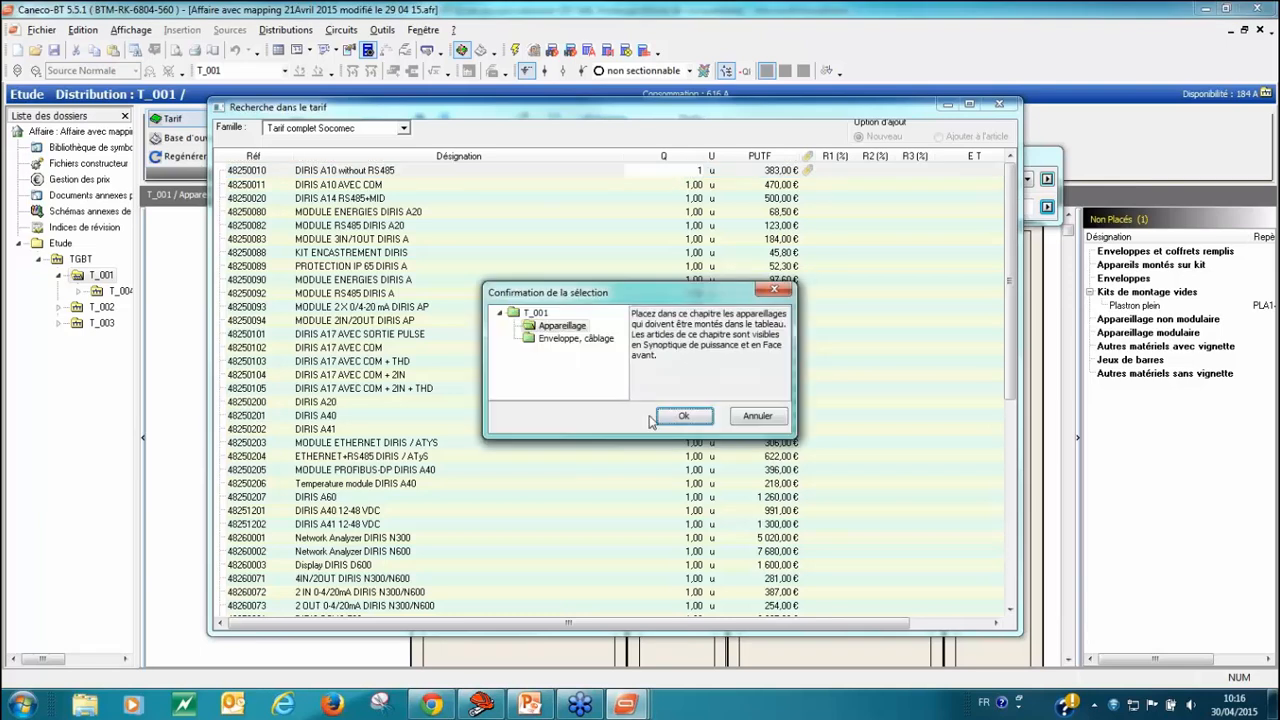
click(681, 419)
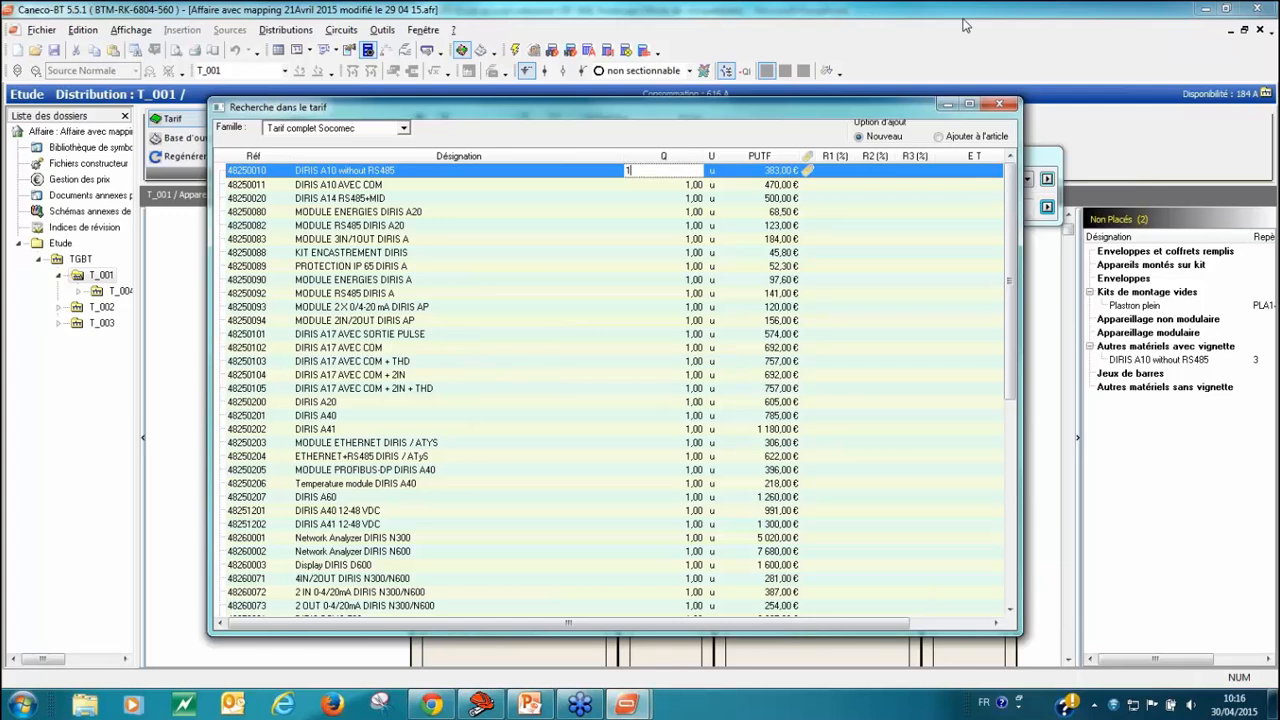
click(1001, 105)
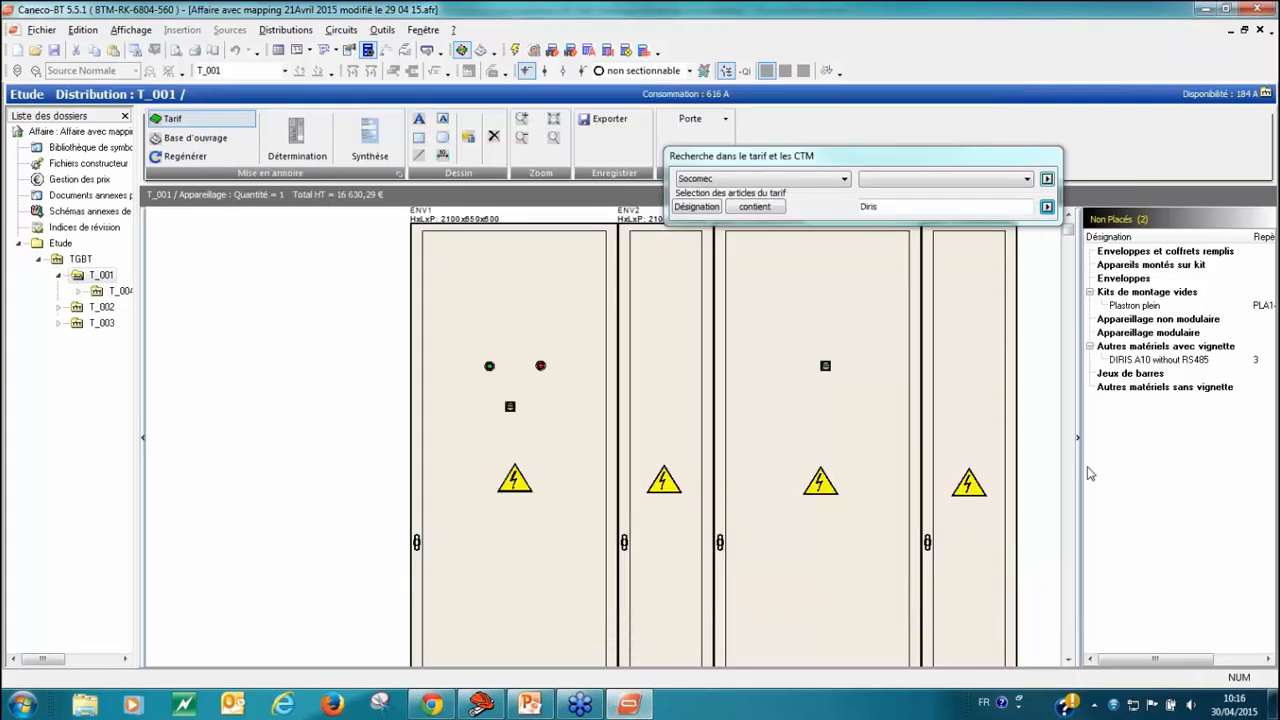
Step: Place the DIRIS A10 without RS485 on the third cabinet's door, between the hour meter and the warning sign
click(1143, 362)
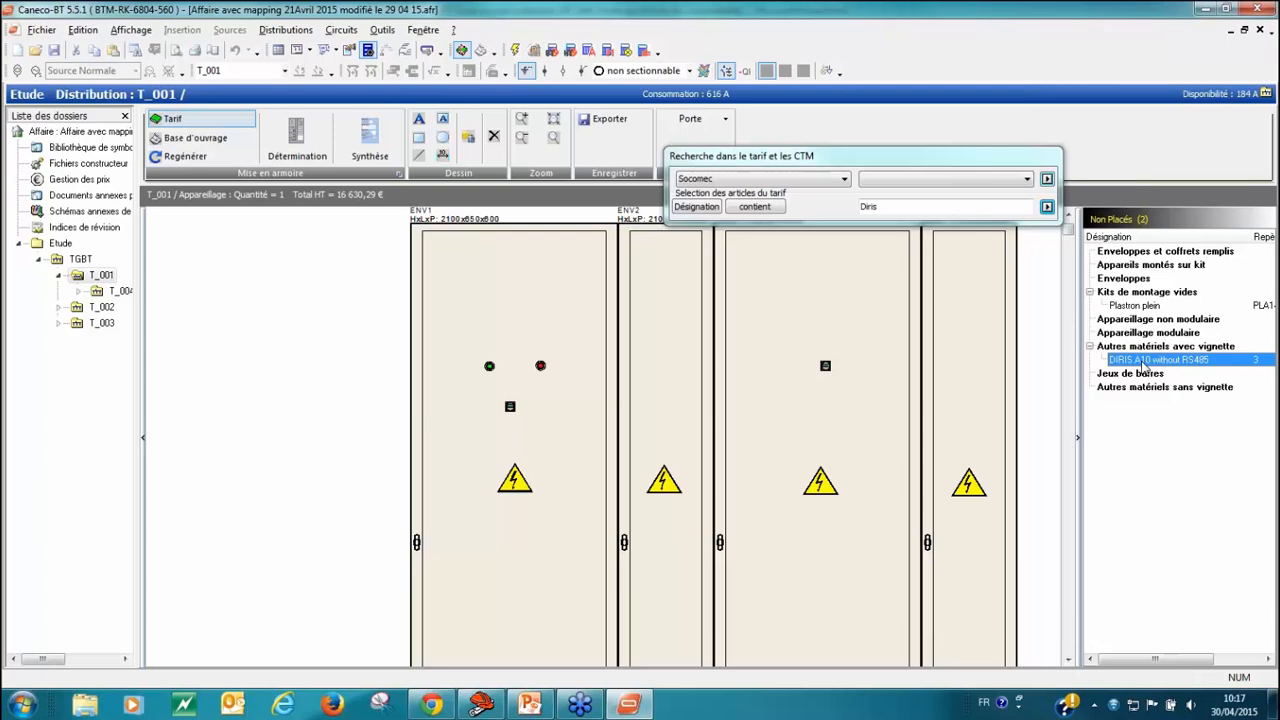
drag(1143, 365, 821, 433)
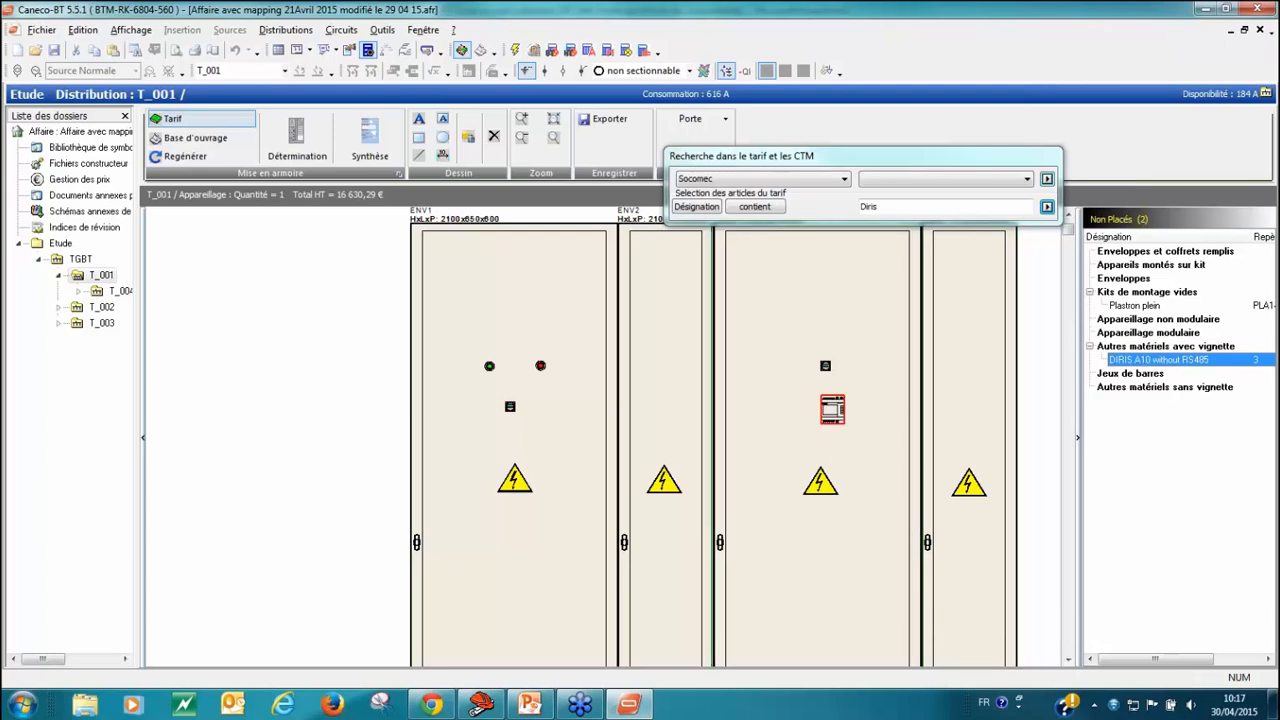
scroll(842, 460, up, 5)
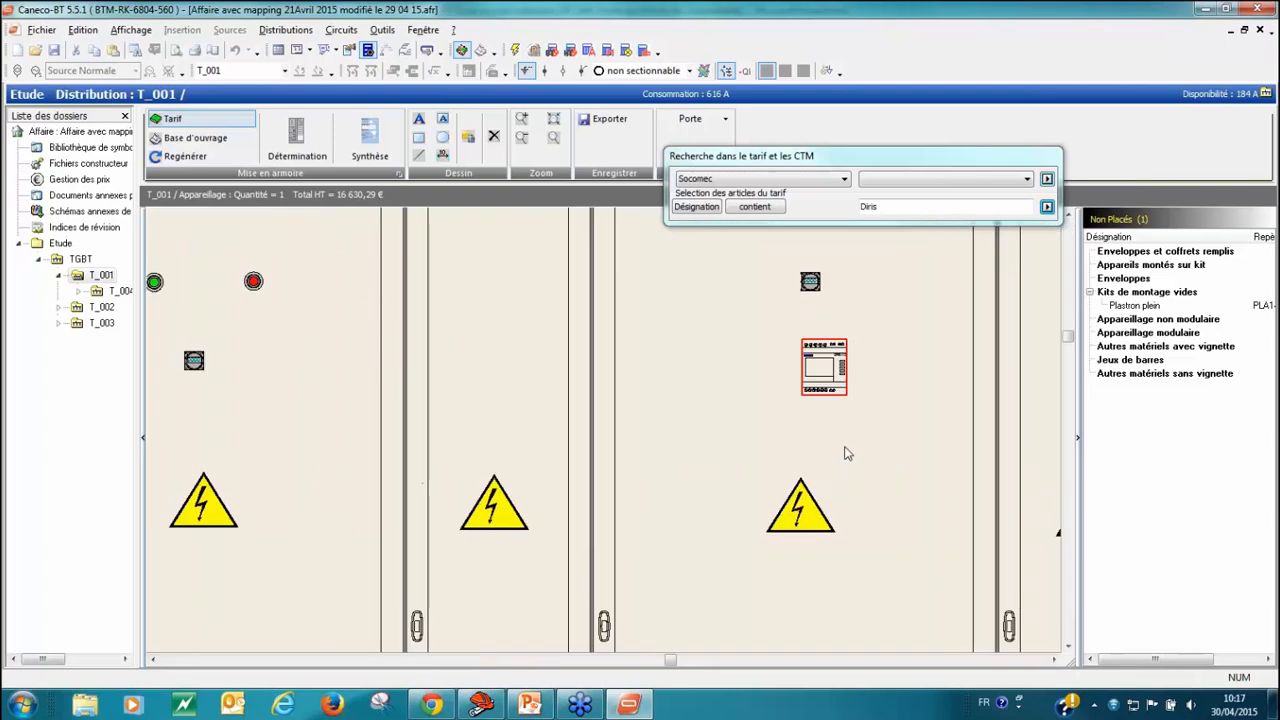
scroll(843, 490, up, 3)
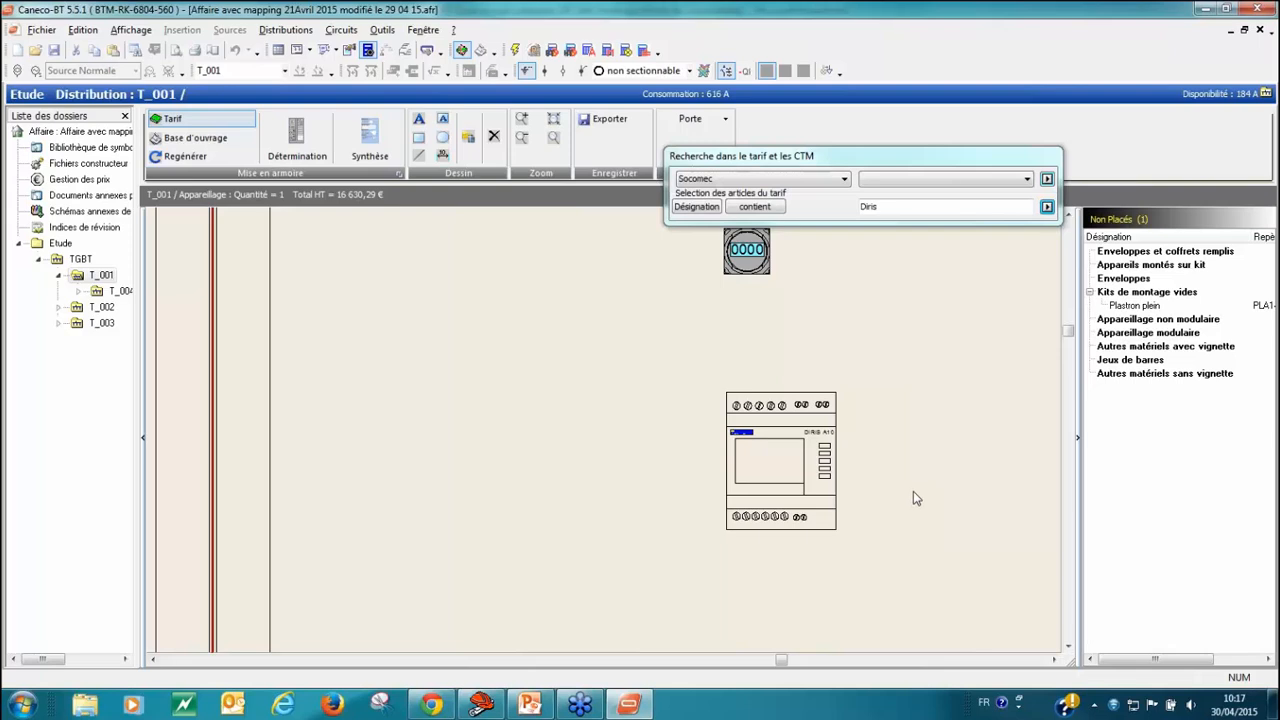
scroll(913, 500, down, 5)
scroll(993, 380, down, 2)
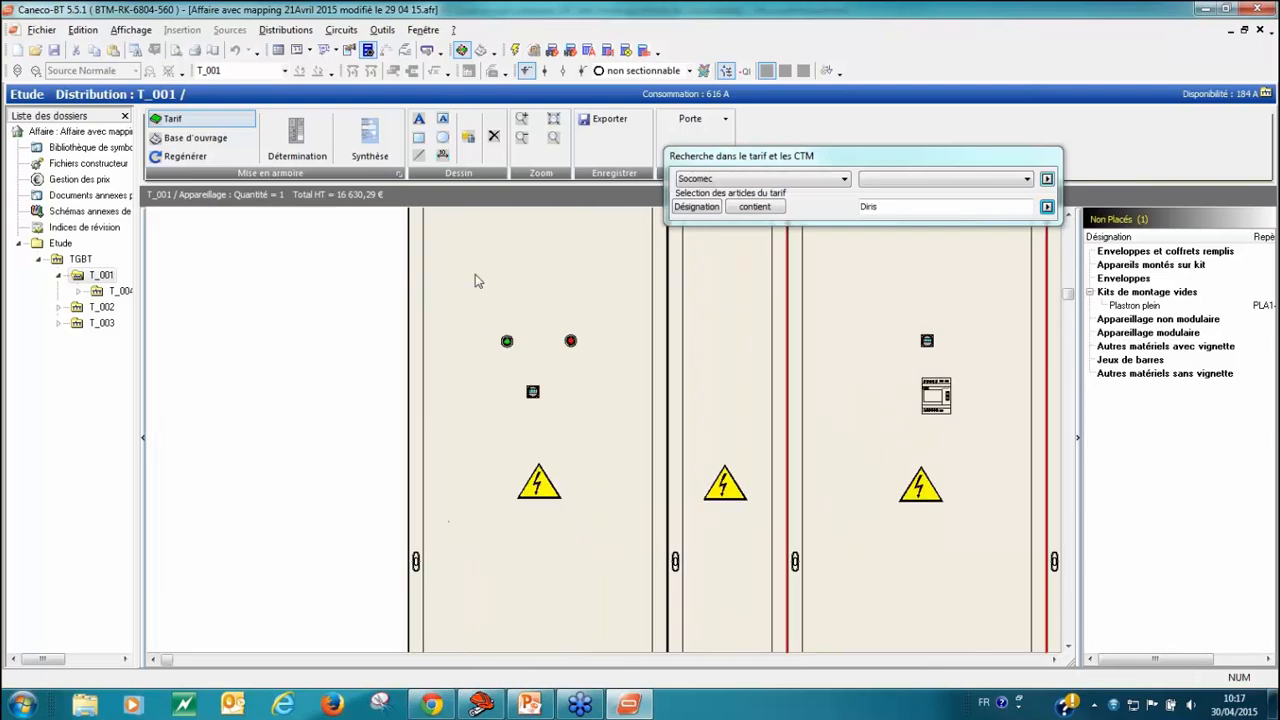
scroll(520, 283, down, 2)
drag(520, 281, 360, 286)
right_click(360, 286)
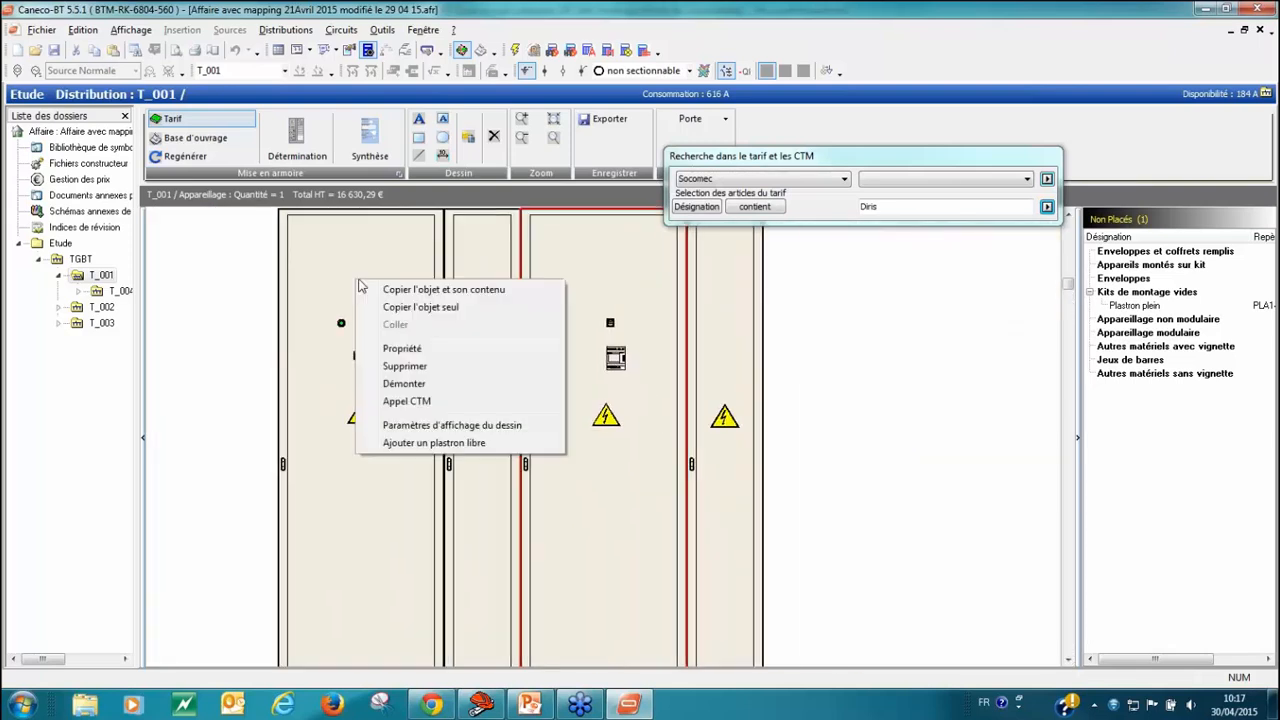
Step: Close the tariff search and review T_001's bill of materials across its enclosure/wiring, cable and equipment chapters
click(200, 124)
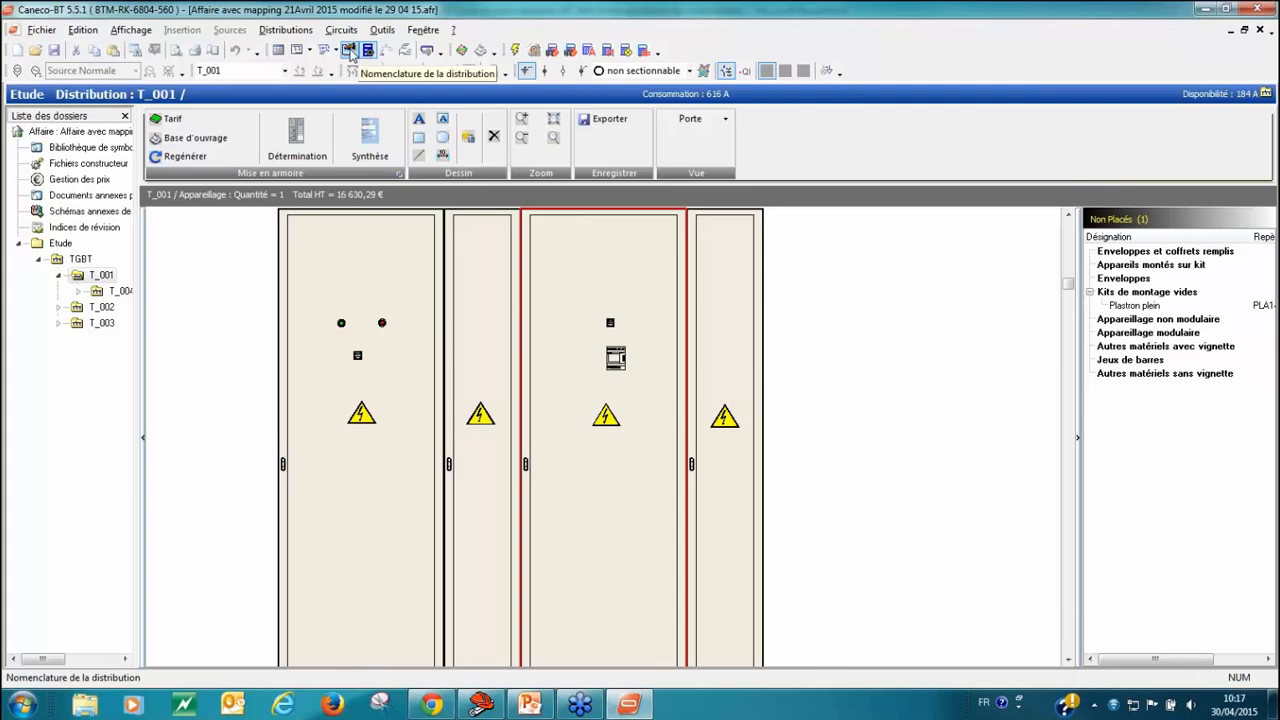
click(348, 51)
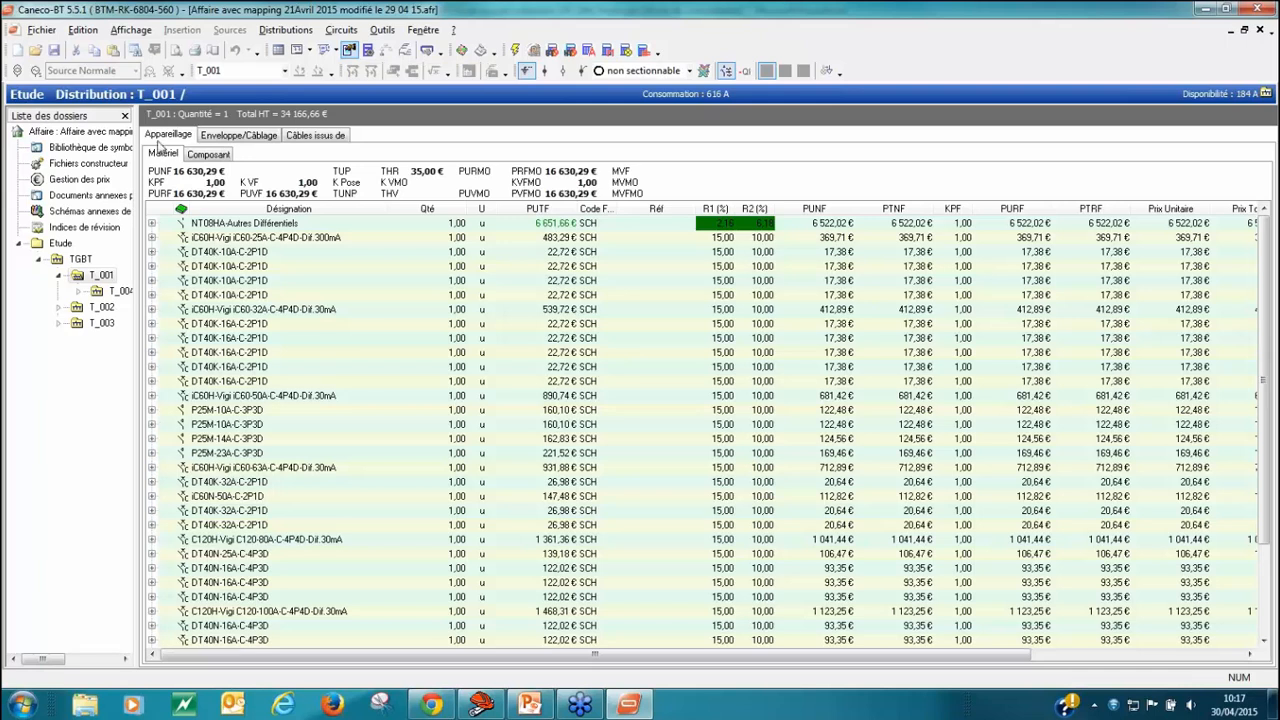
click(238, 137)
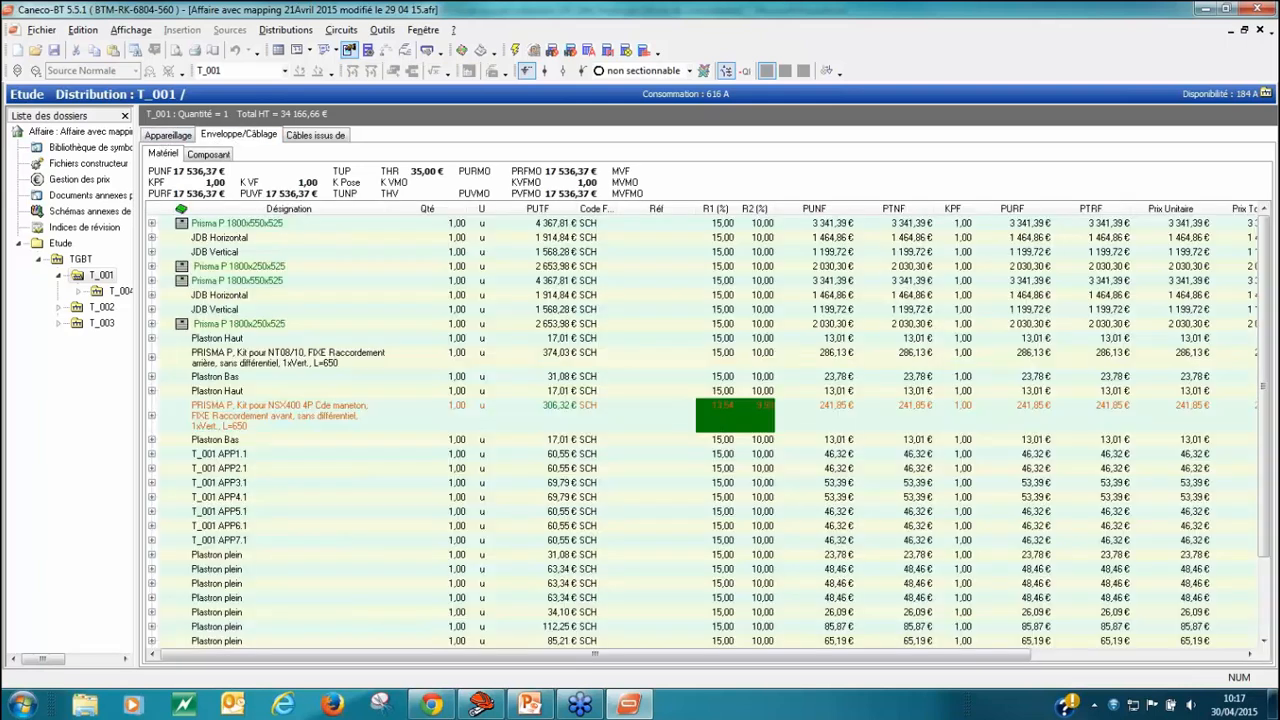
click(314, 140)
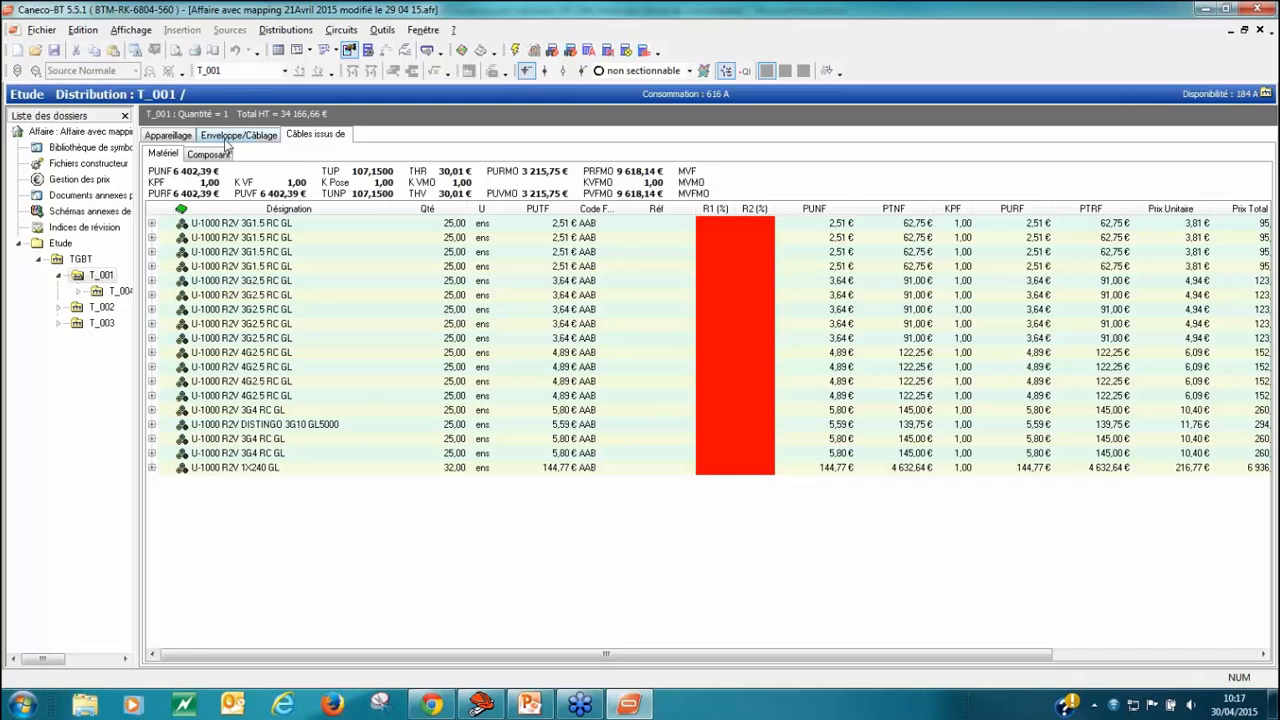
click(177, 135)
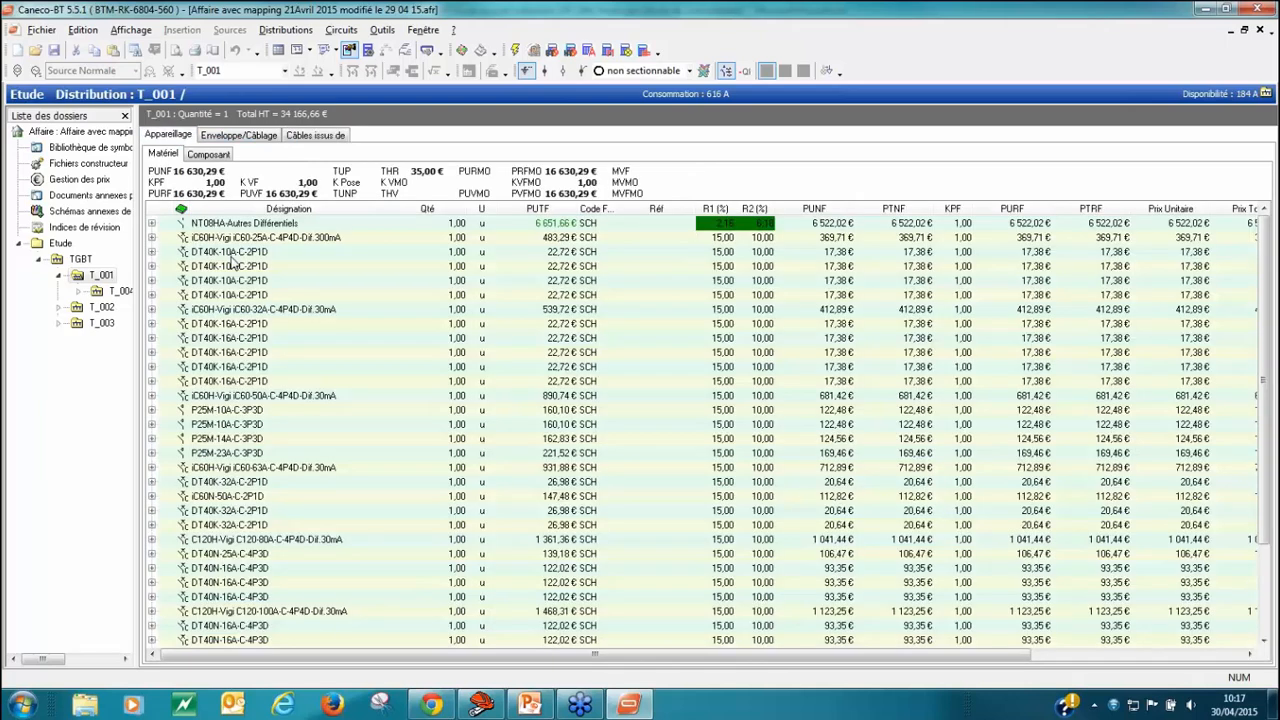
Step: Expand the five DT40K-16A-C-2P1D entries and the iC60H-Vigi iC60-50A entry to examine their component references and prices
click(151, 324)
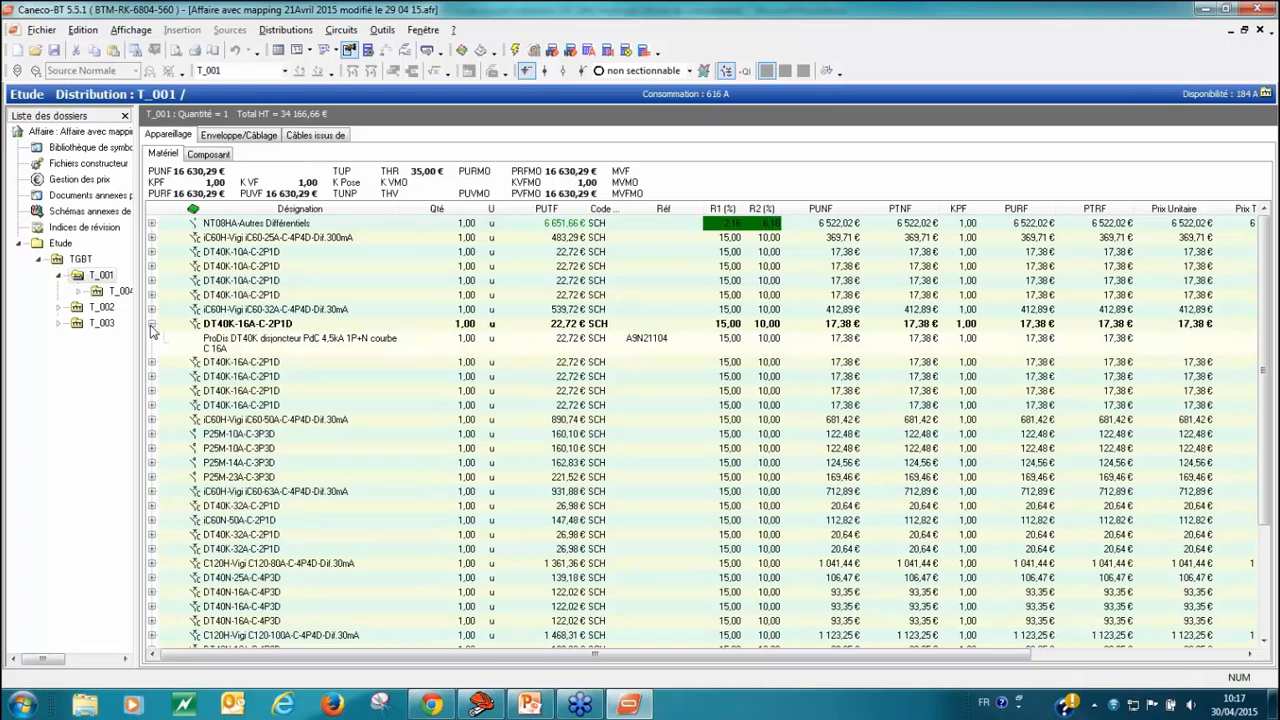
click(151, 362)
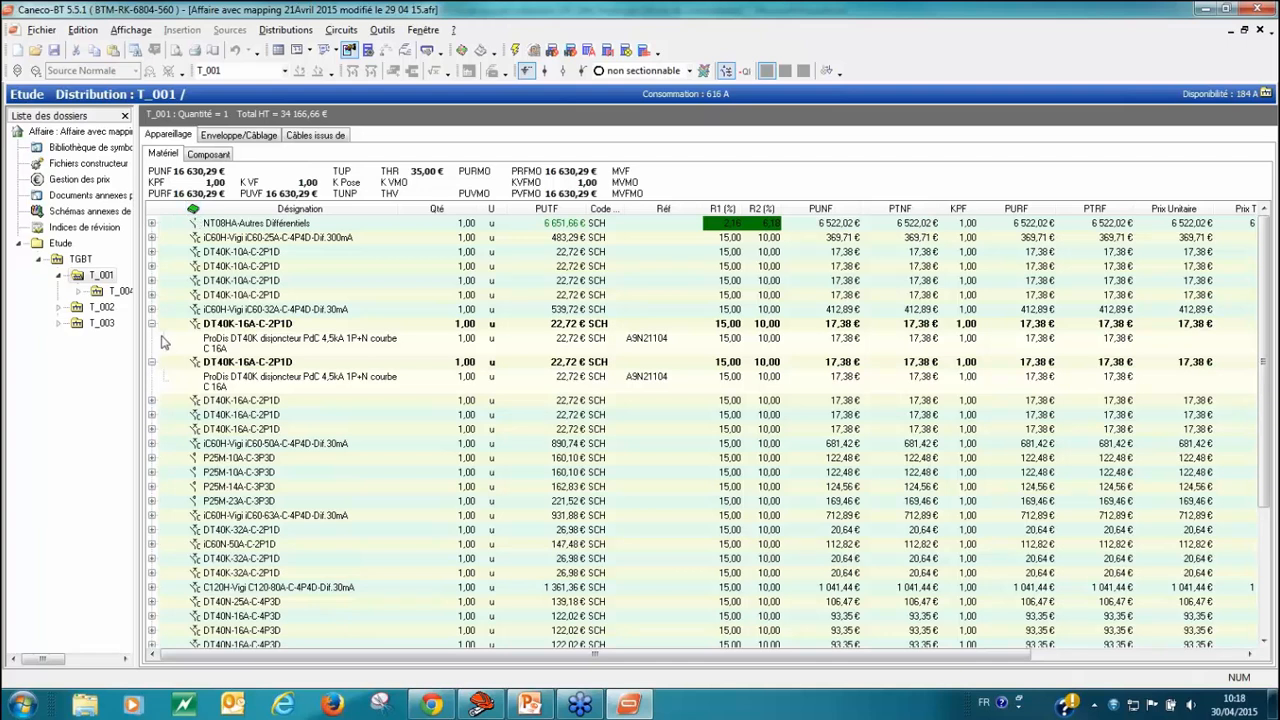
click(151, 400)
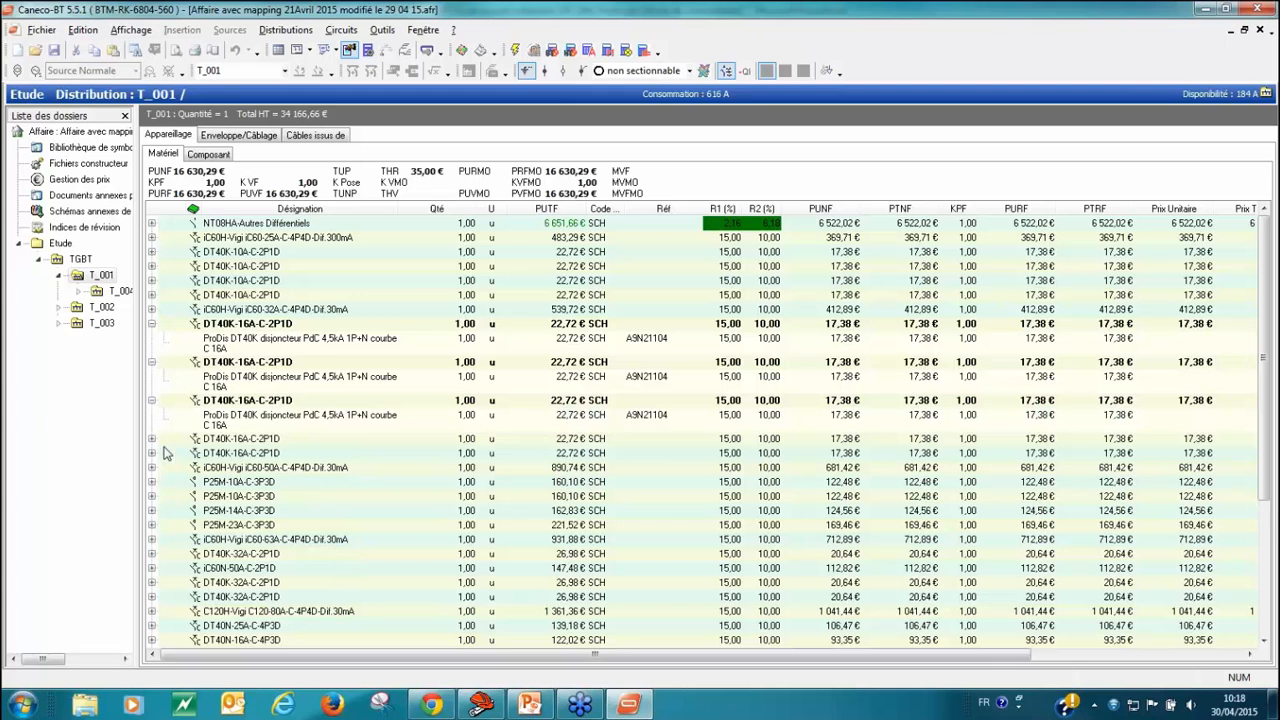
click(151, 438)
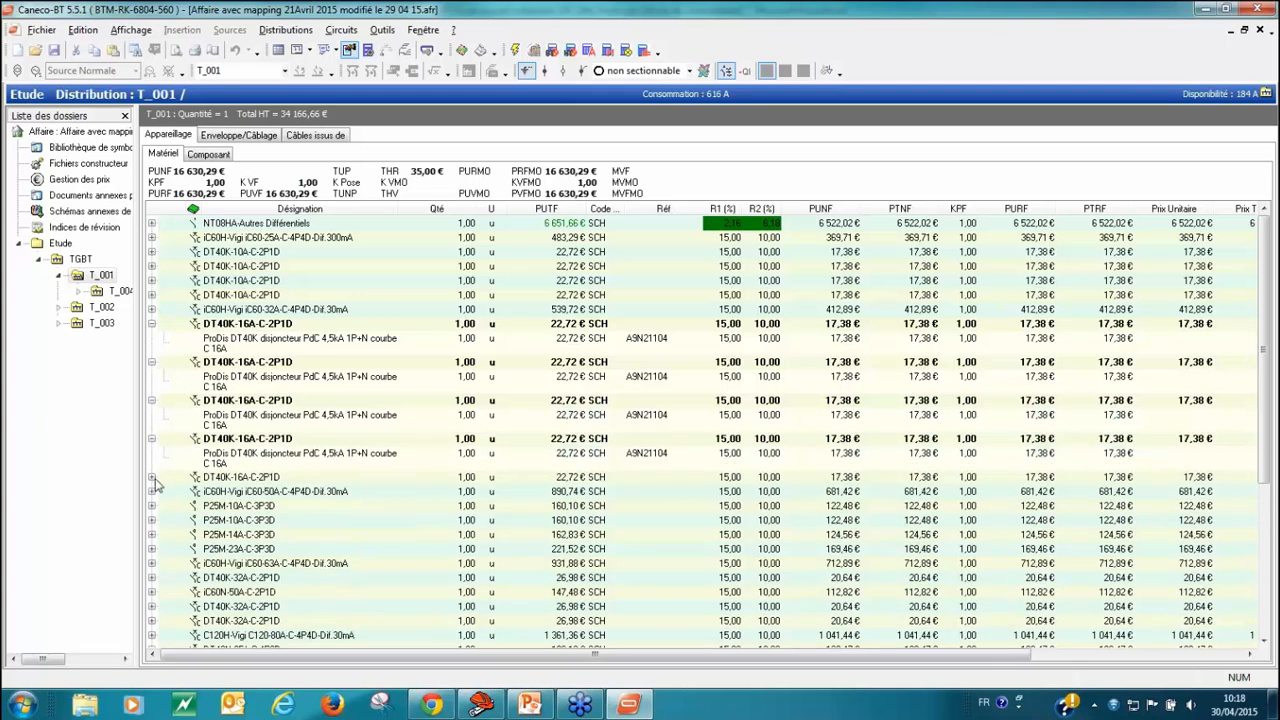
click(151, 477)
click(152, 515)
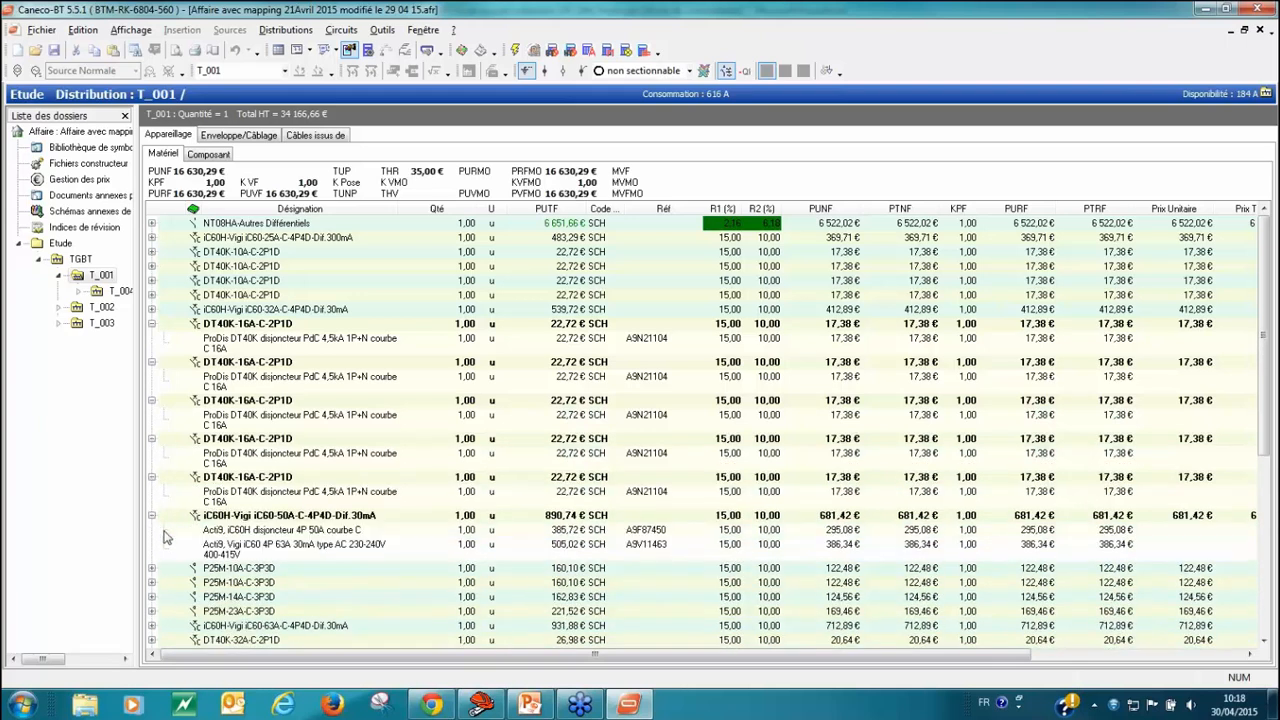
scroll(168, 540, down, 1)
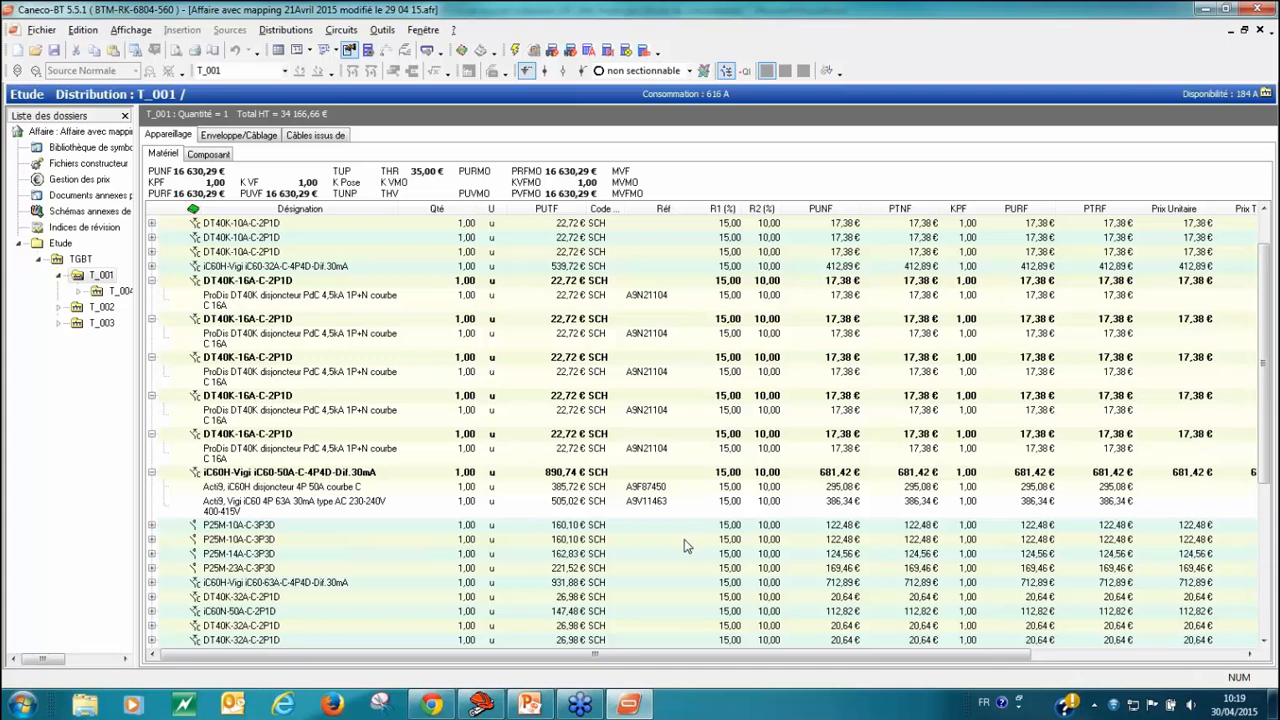
scroll(334, 525, down, 1)
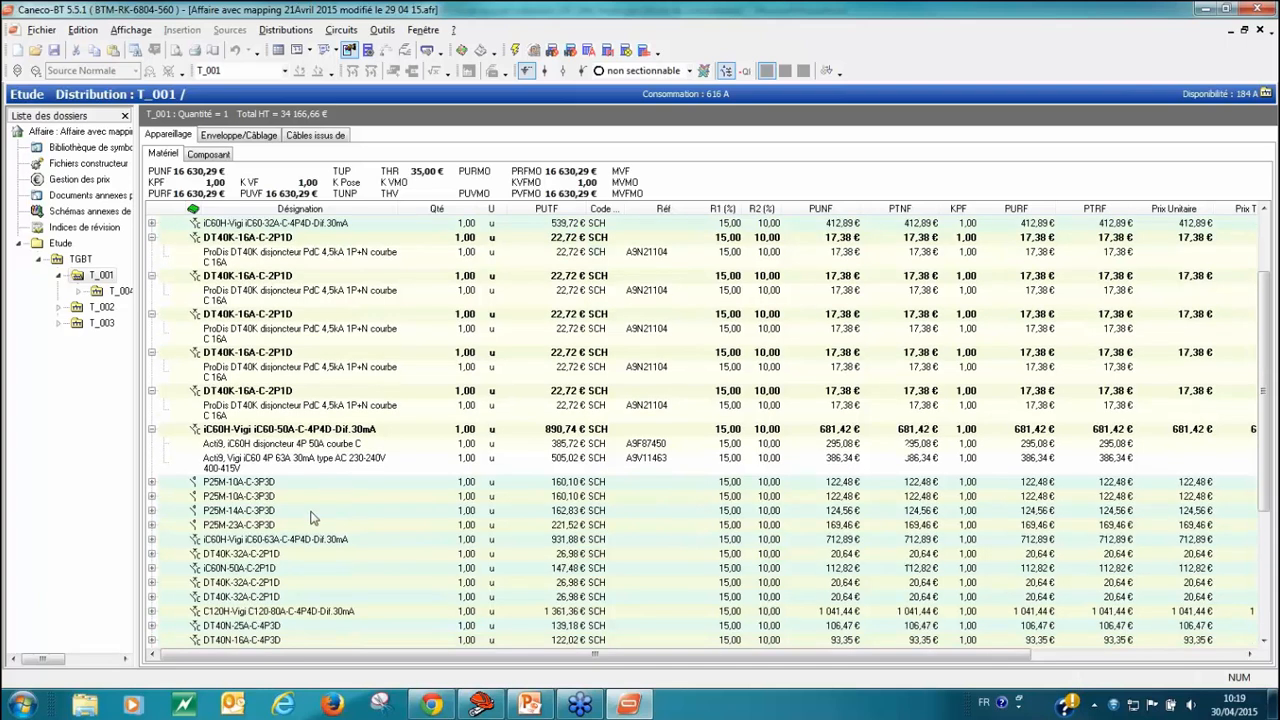
click(197, 430)
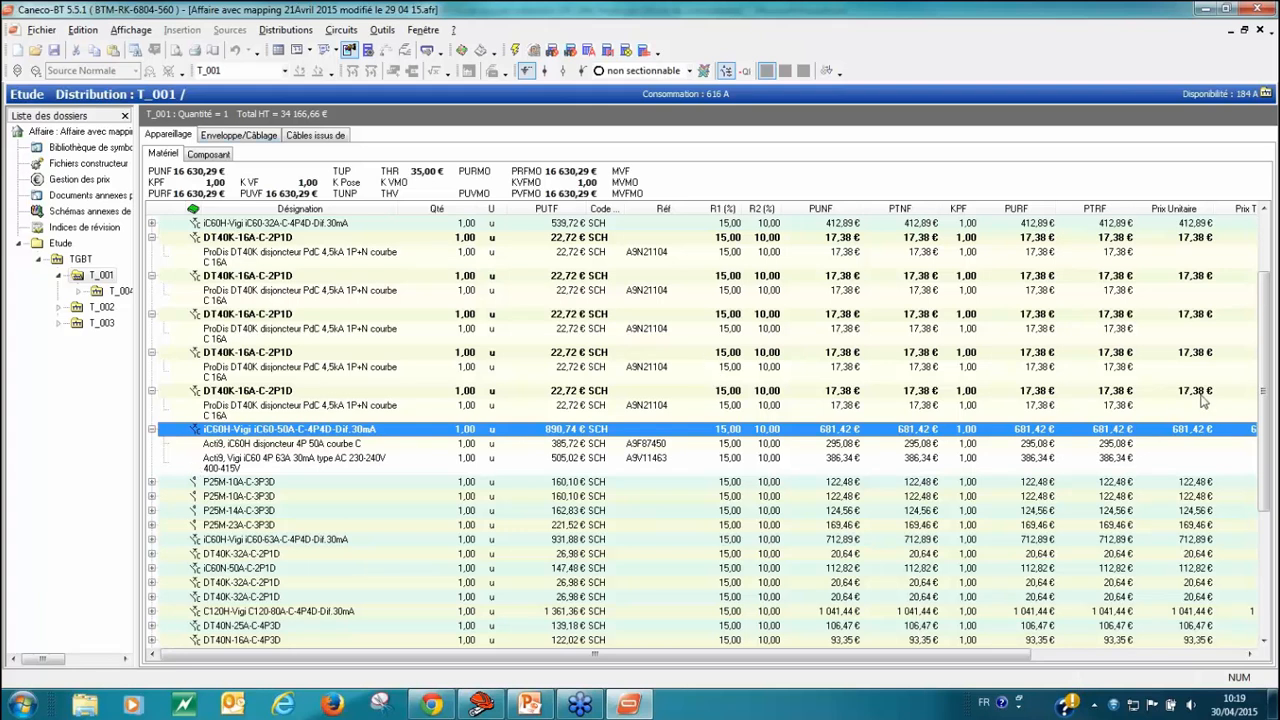
Step: Examine the components of the NSX400F-Micrologic breaker and Harmony hour meter, and check the DIRIS A10 line in the equipment list
drag(1266, 384, 1268, 530)
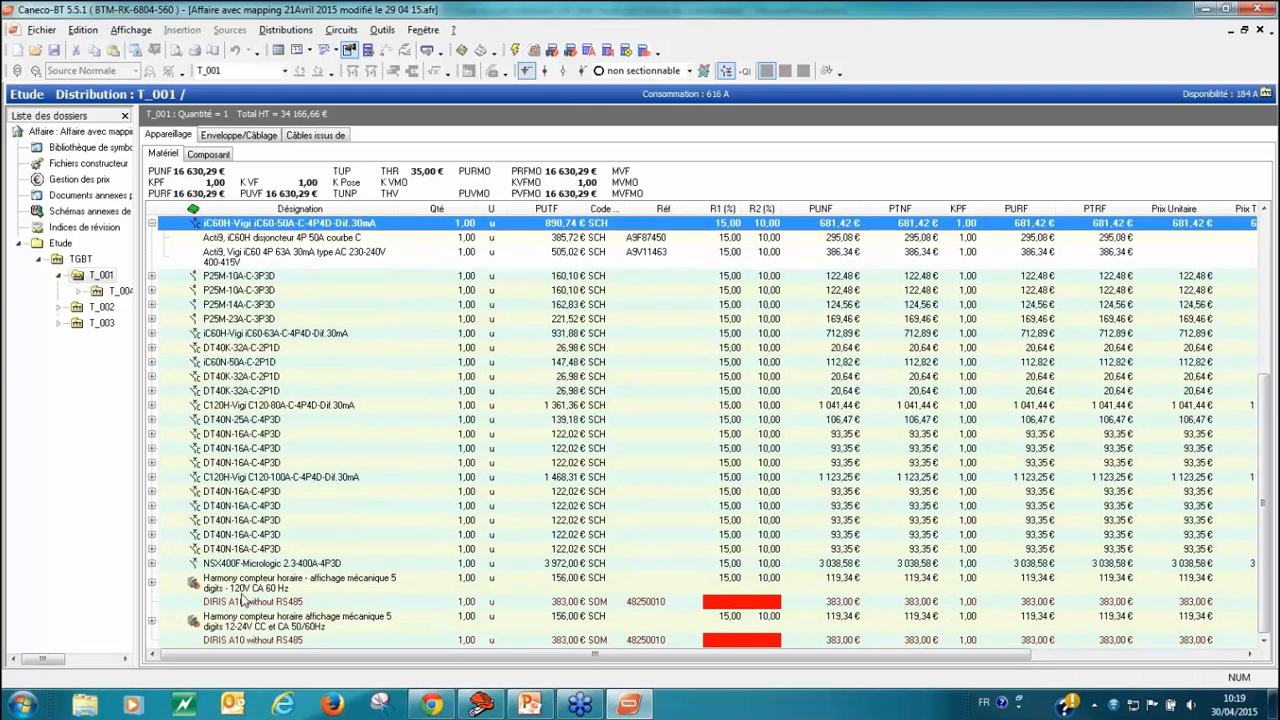
click(153, 564)
scroll(198, 596, down, 1)
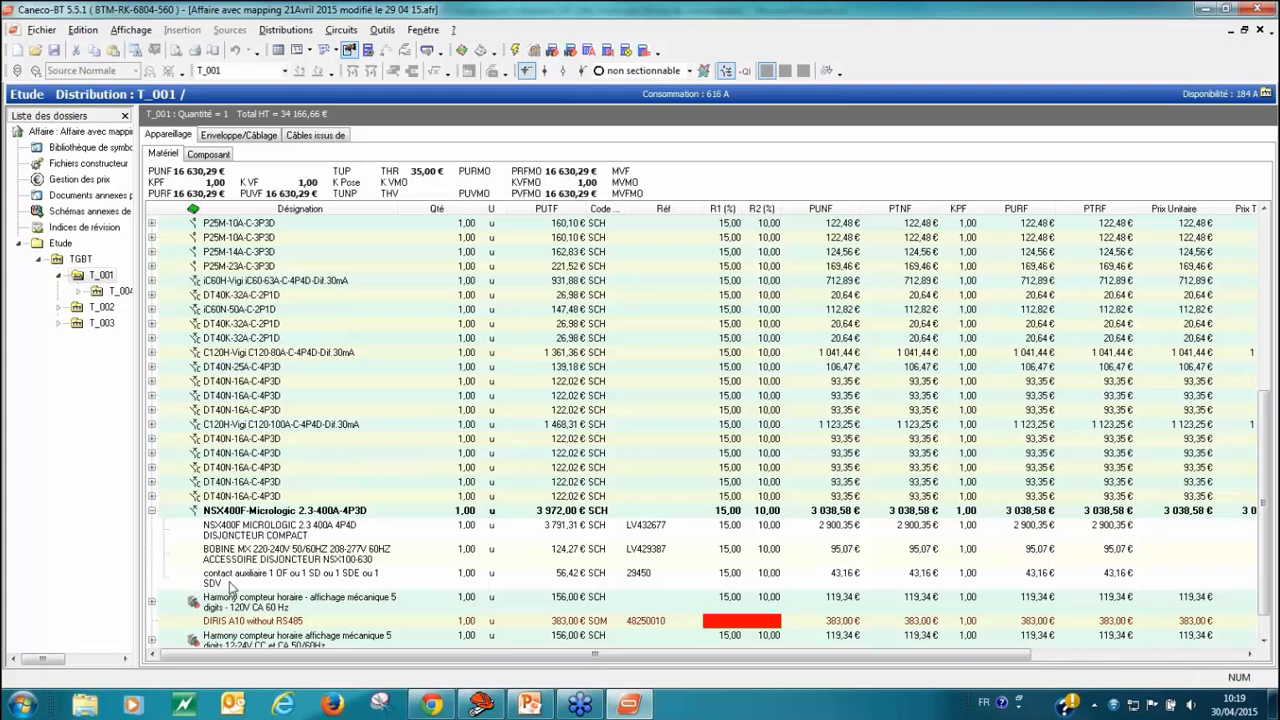
scroll(232, 588, down, 1)
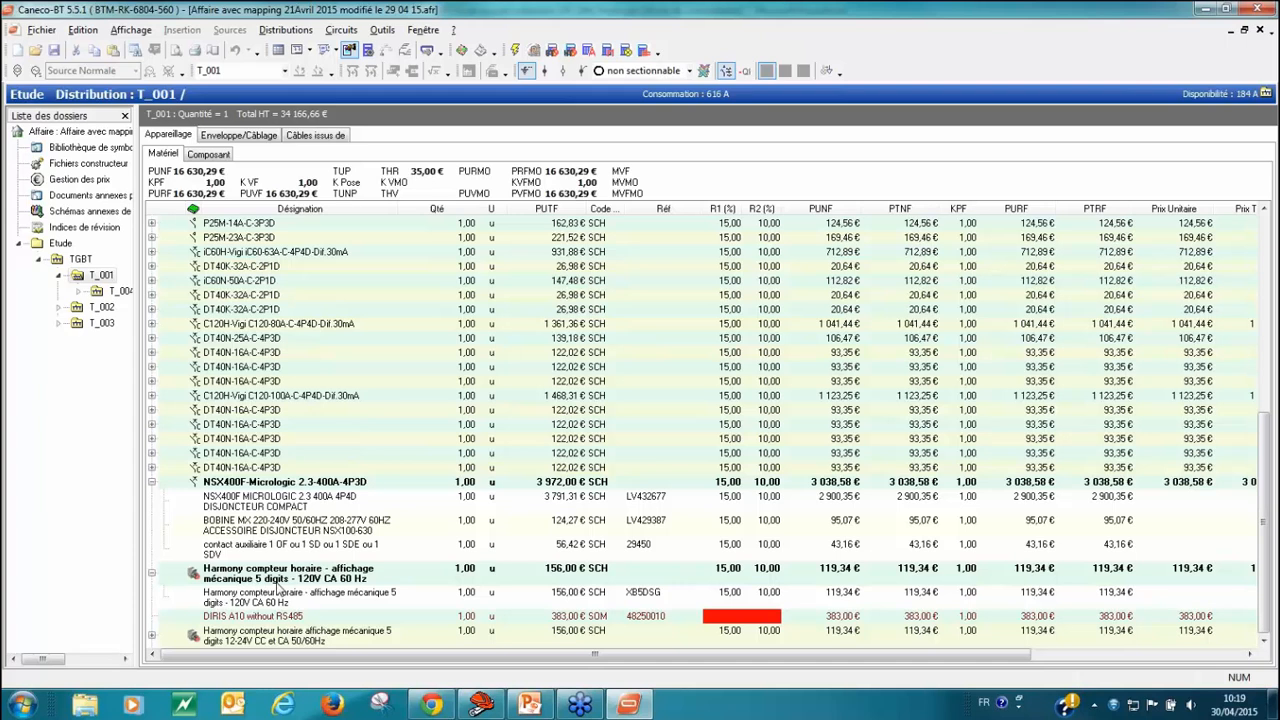
scroll(280, 590, down, 1)
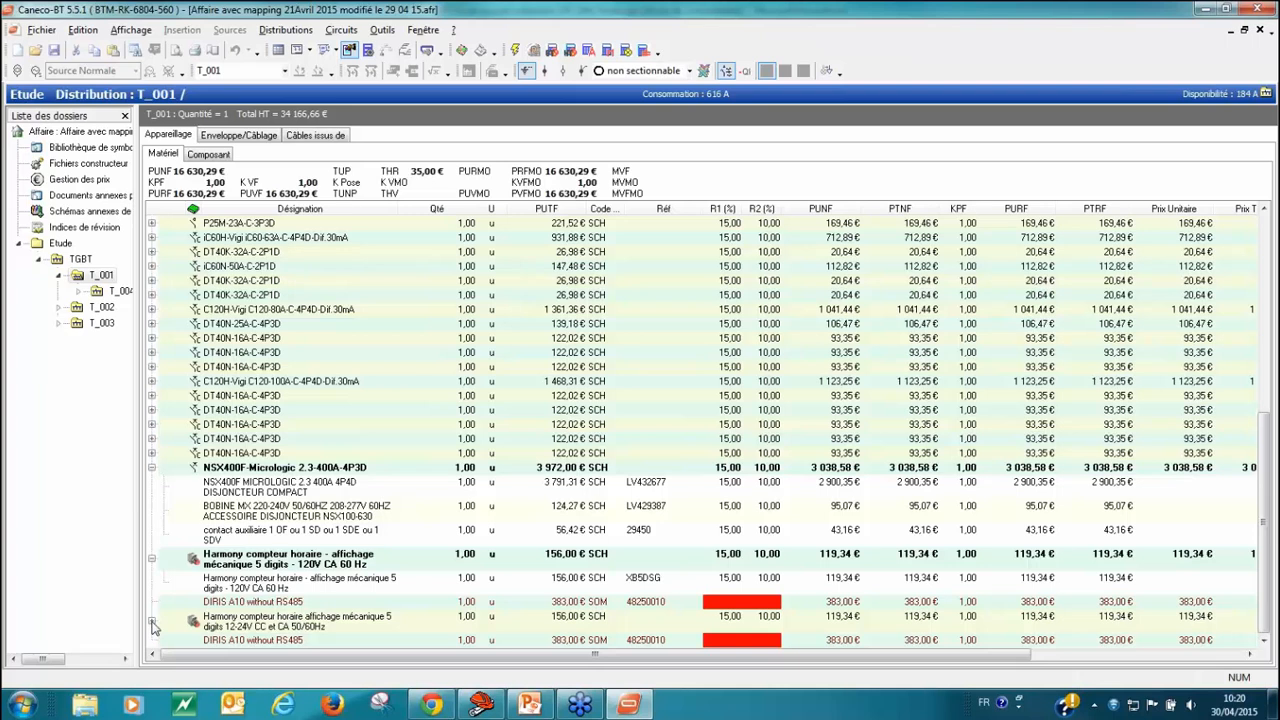
click(207, 604)
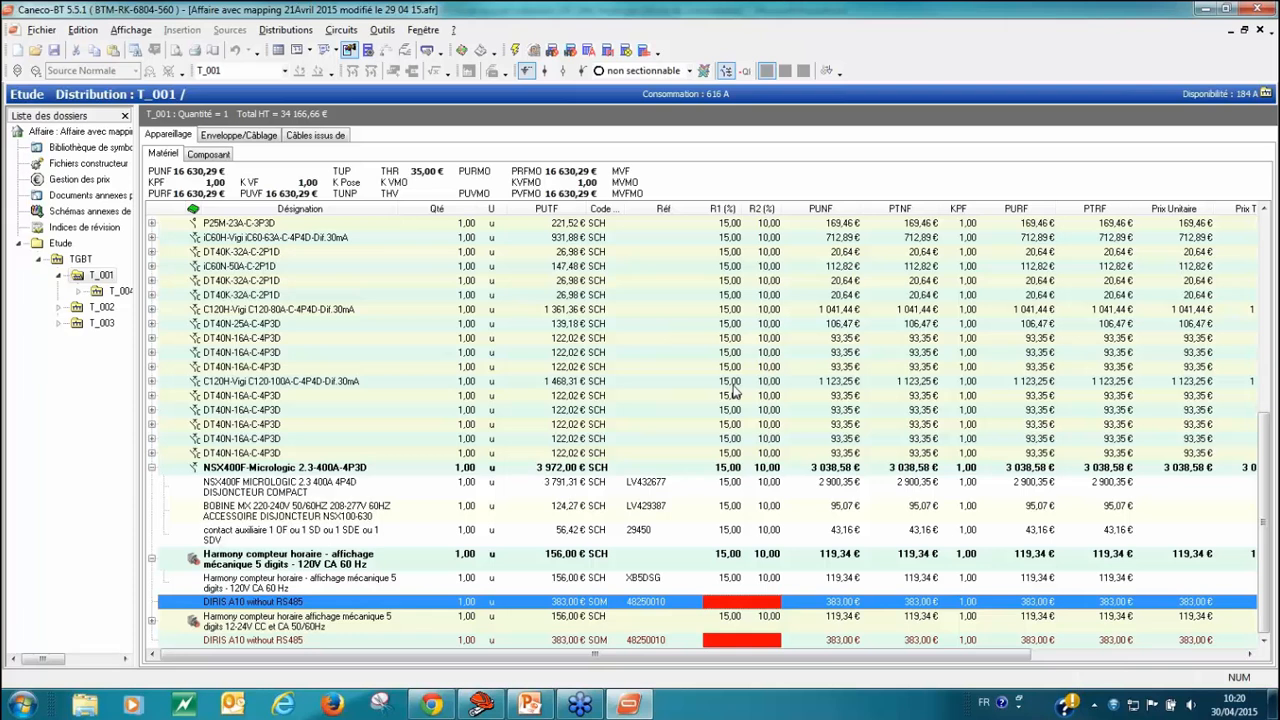
Step: Review the enclosure and wiring lists of T_001, T_002 and T_003, plus T_001's outgoing cable and equipment lists
click(271, 137)
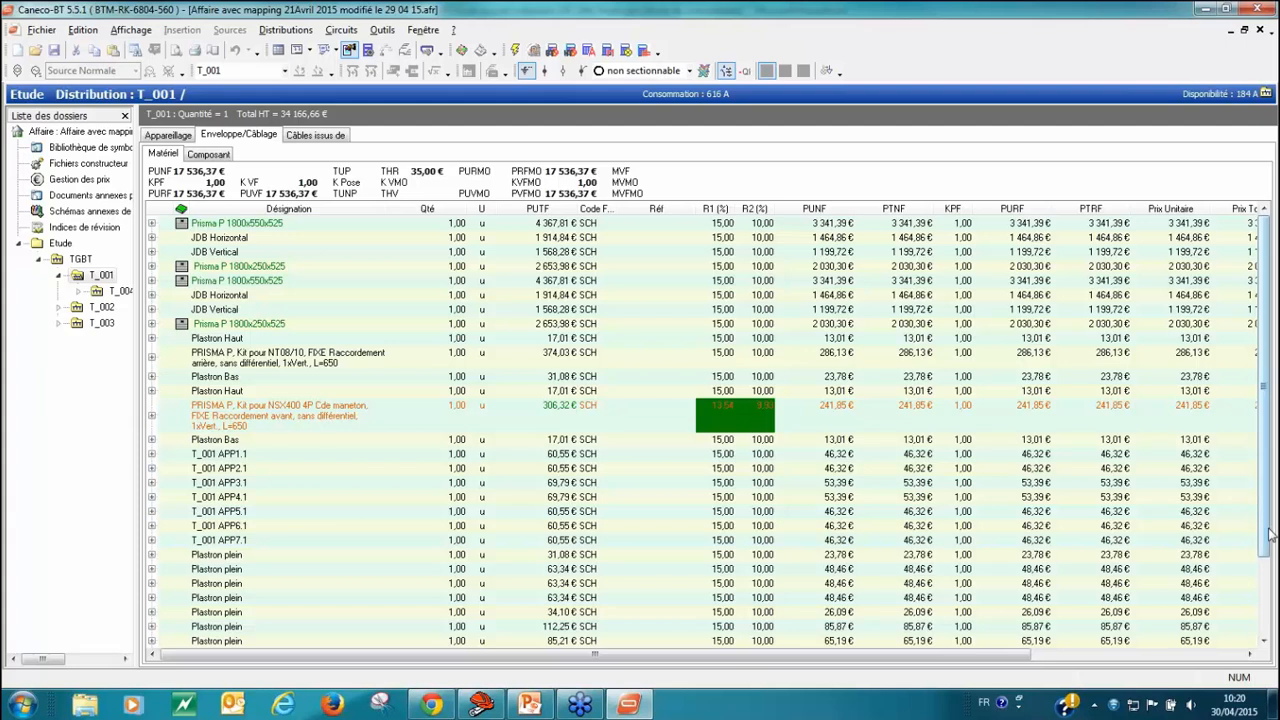
scroll(1270, 537, down, 2)
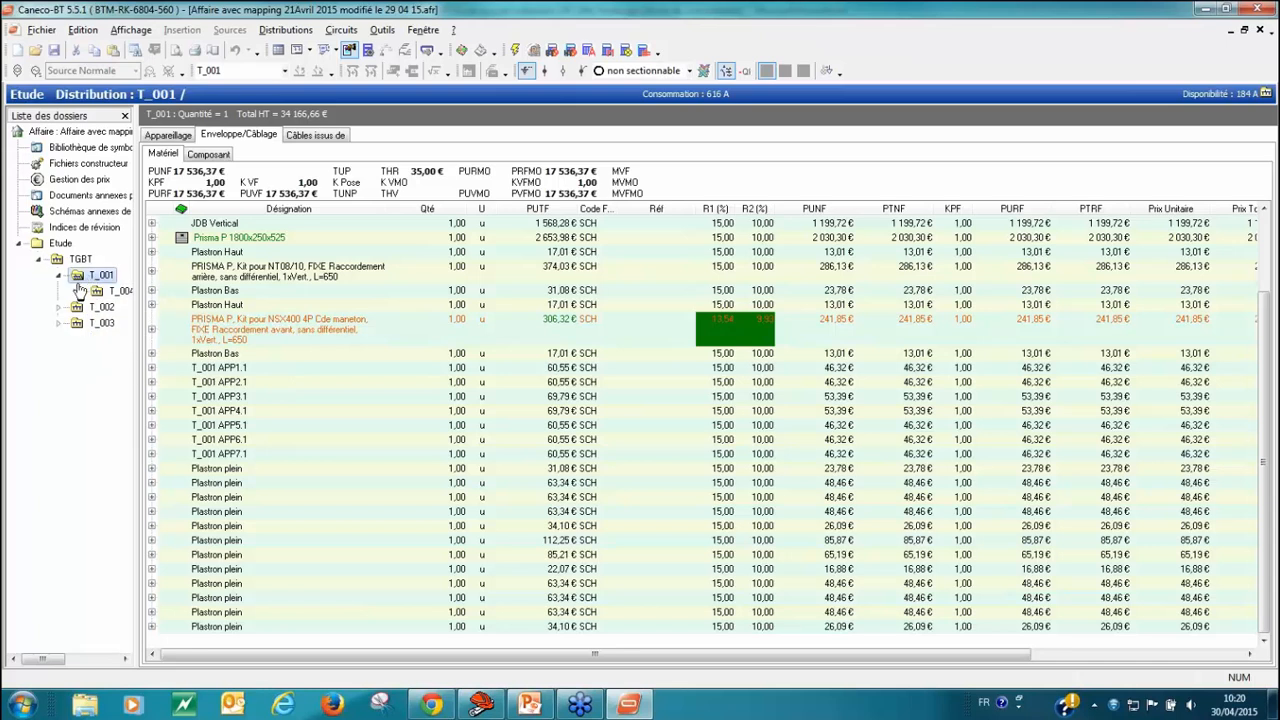
click(98, 308)
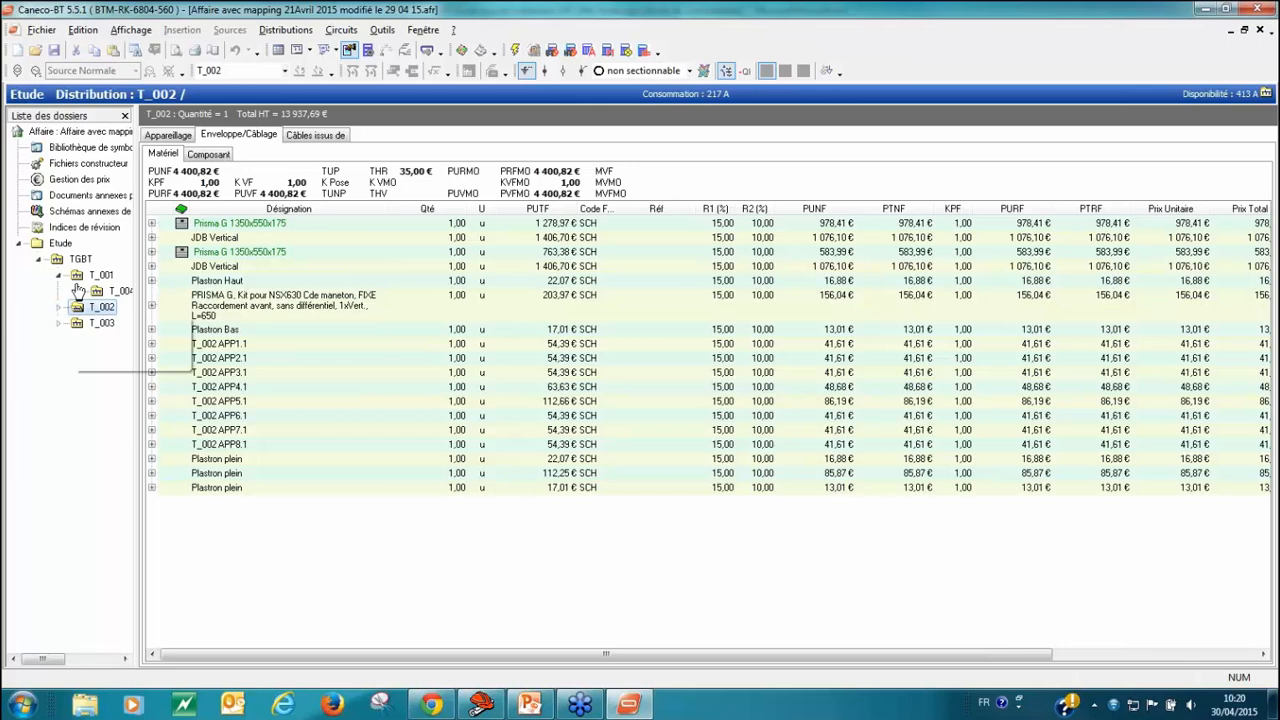
click(97, 328)
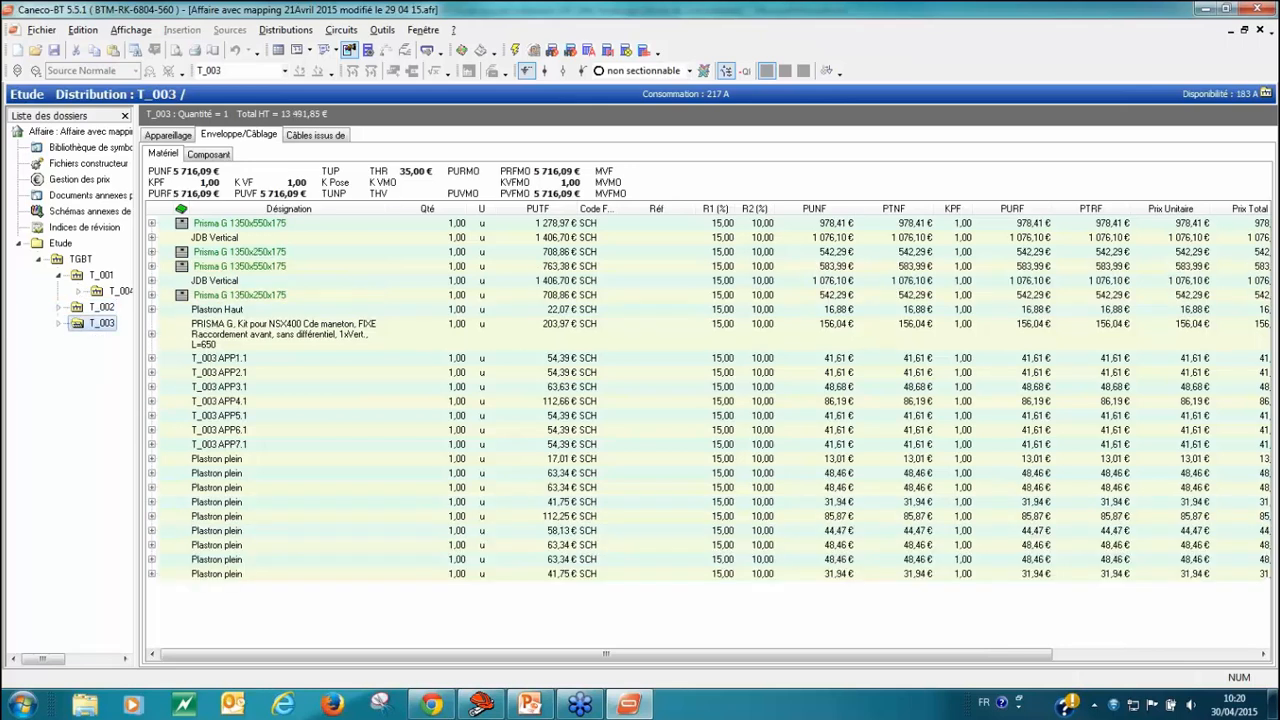
click(97, 277)
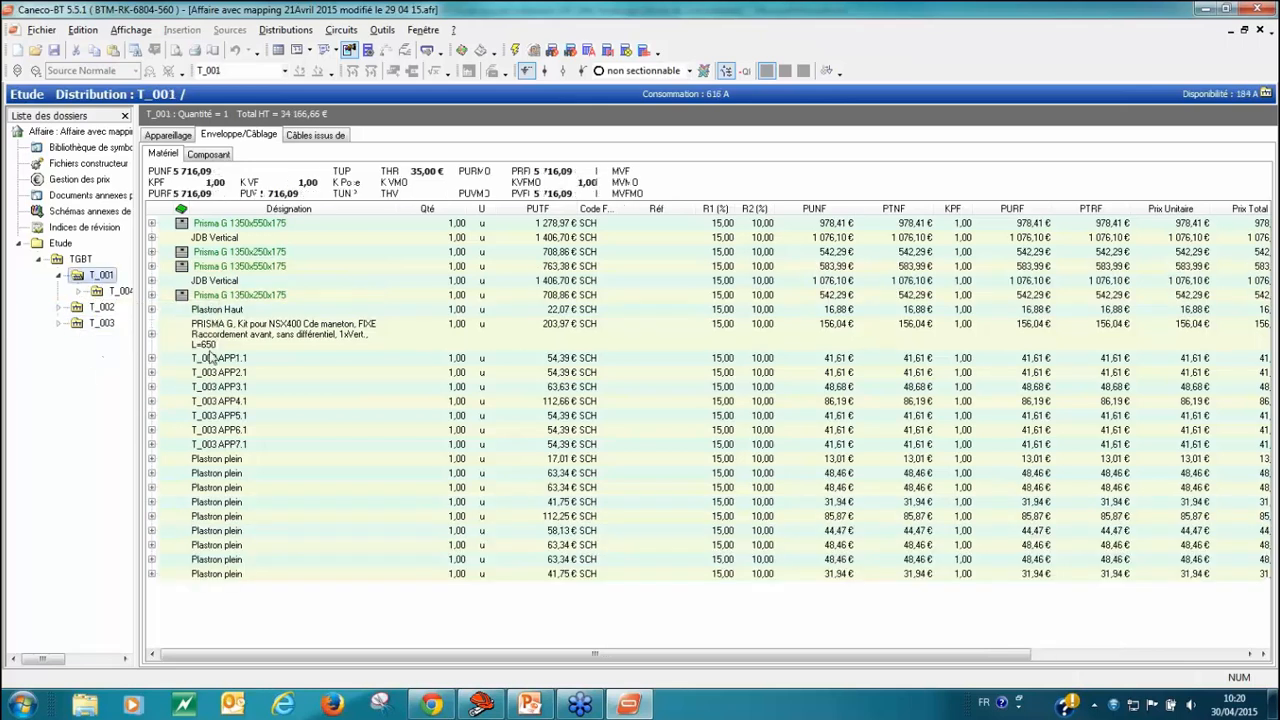
mouse_move(125, 308)
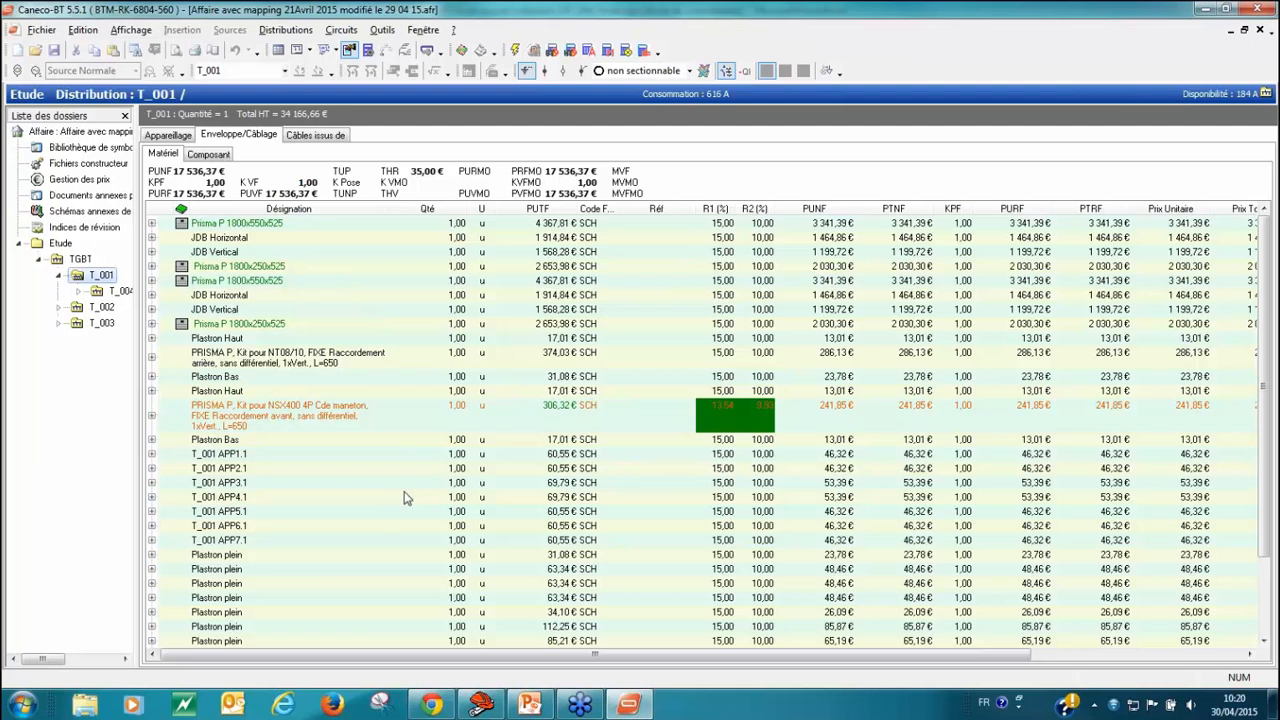
mouse_move(1261, 482)
mouse_down()
mouse_move(1265, 596)
mouse_move(1279, 472)
mouse_up()
click(314, 136)
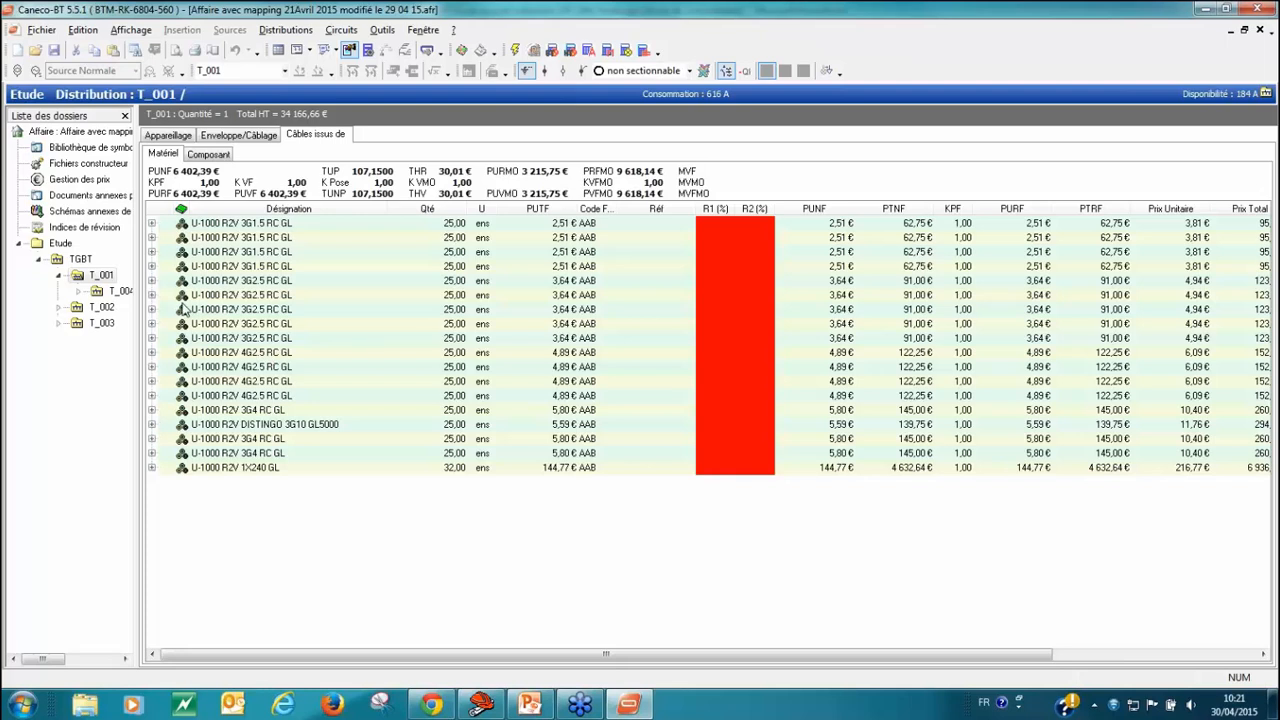
click(185, 135)
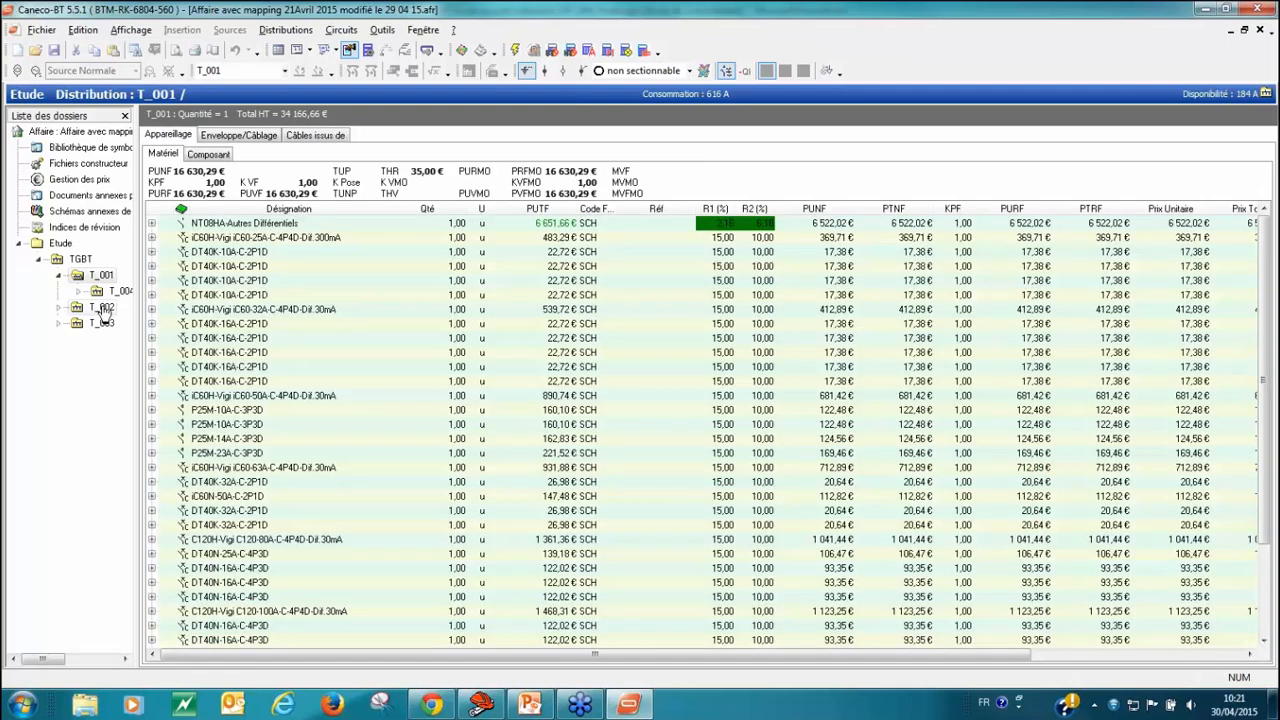
Step: In price management, apply the sales coefficients to the whole project and set the labour cost price to 40 €
click(79, 179)
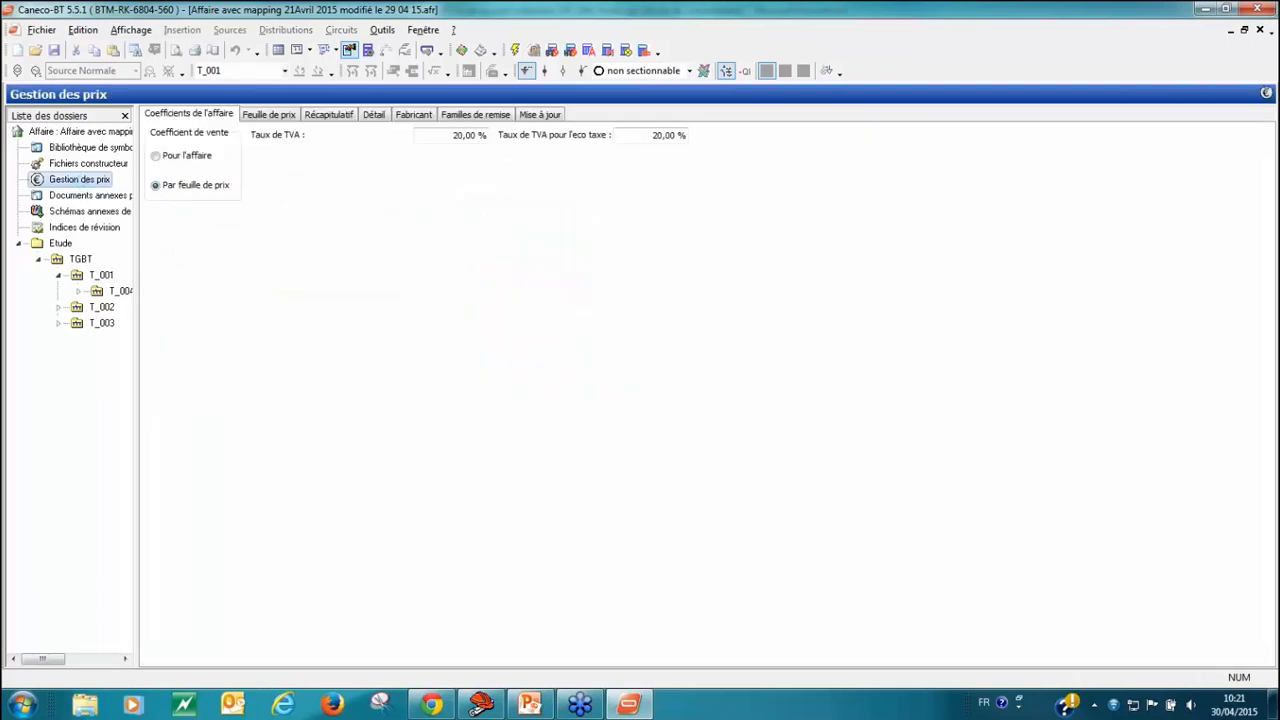
click(161, 157)
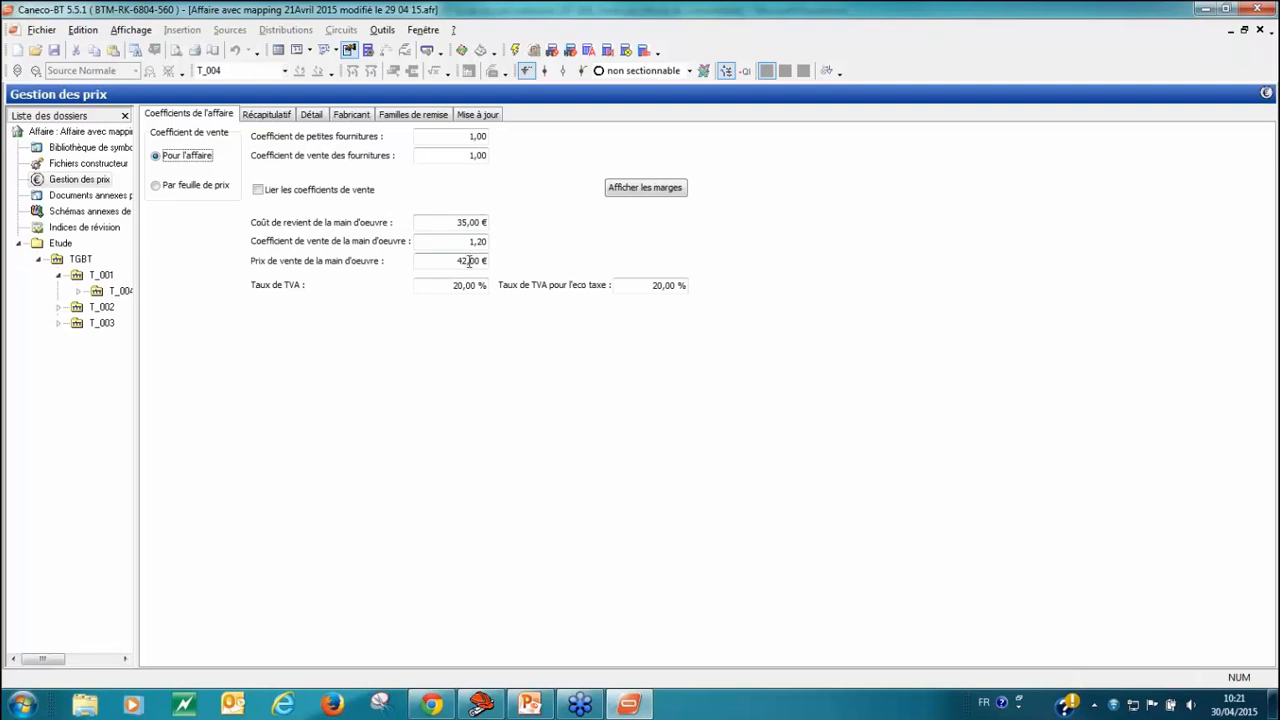
click(466, 222)
key(BackSpace)
key(BackSpace)
text(40)
Step: Set the labour sales coefficient to 1,4, keep the VAT rate at 20 and show the project's price summary
click(450, 241)
text(4)
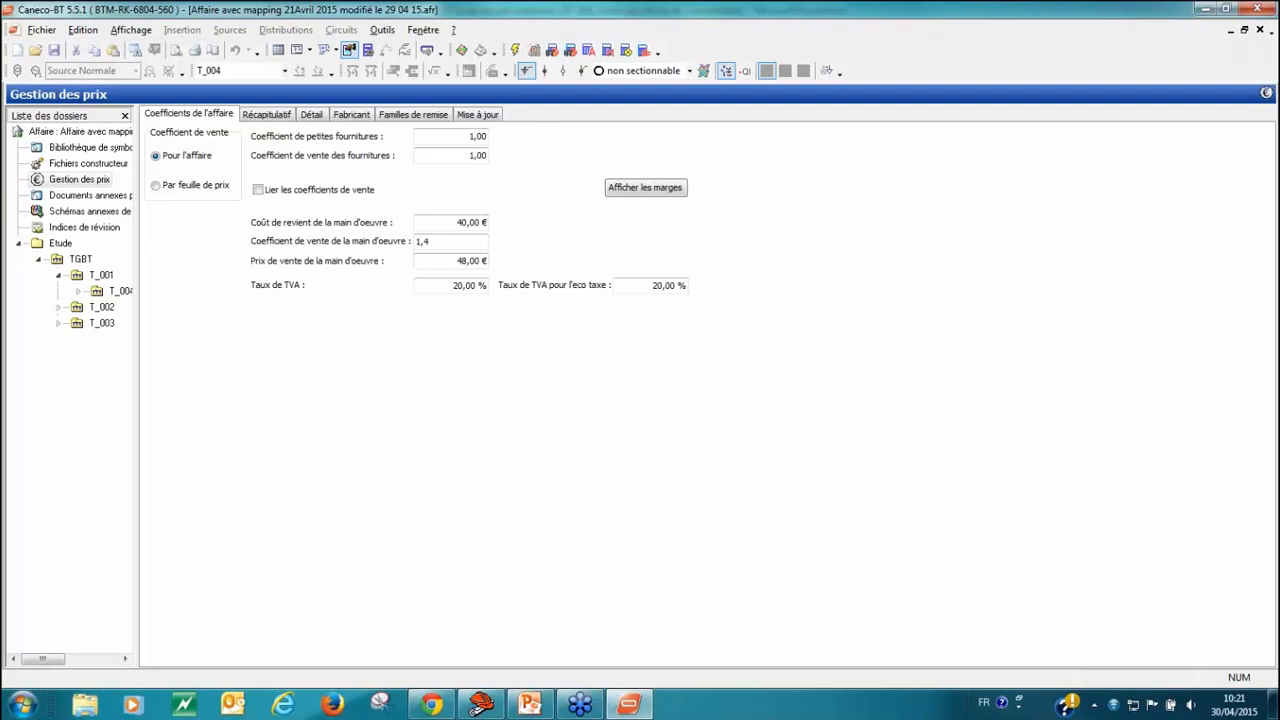
click(441, 287)
click(456, 287)
click(273, 116)
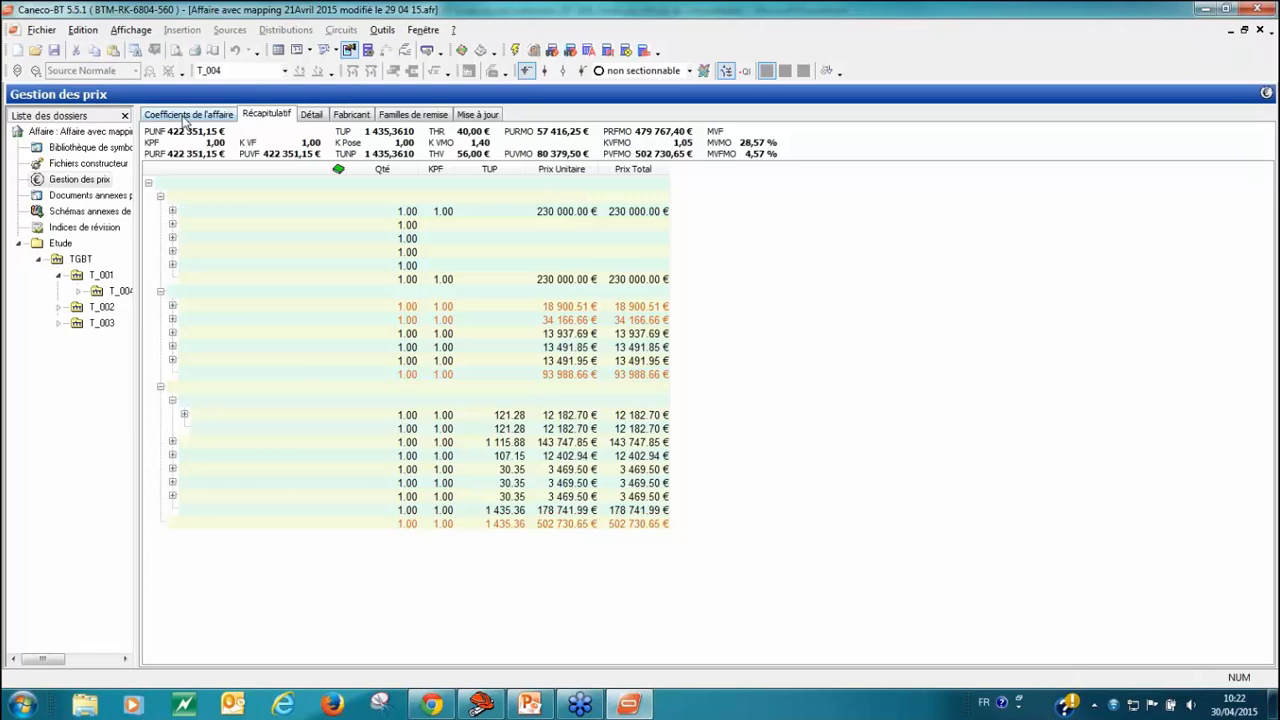
Step: Switch the sales coefficient basis from the whole project to per price sheet and show the price sheet
click(185, 118)
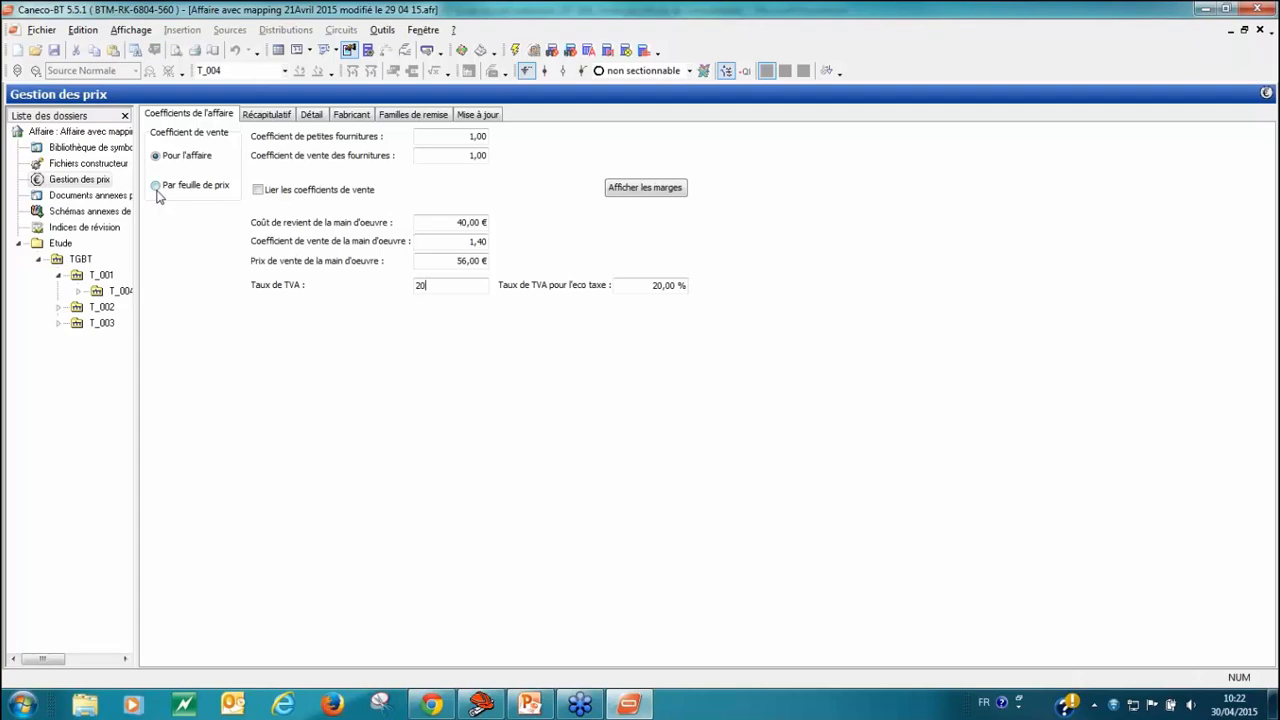
click(157, 190)
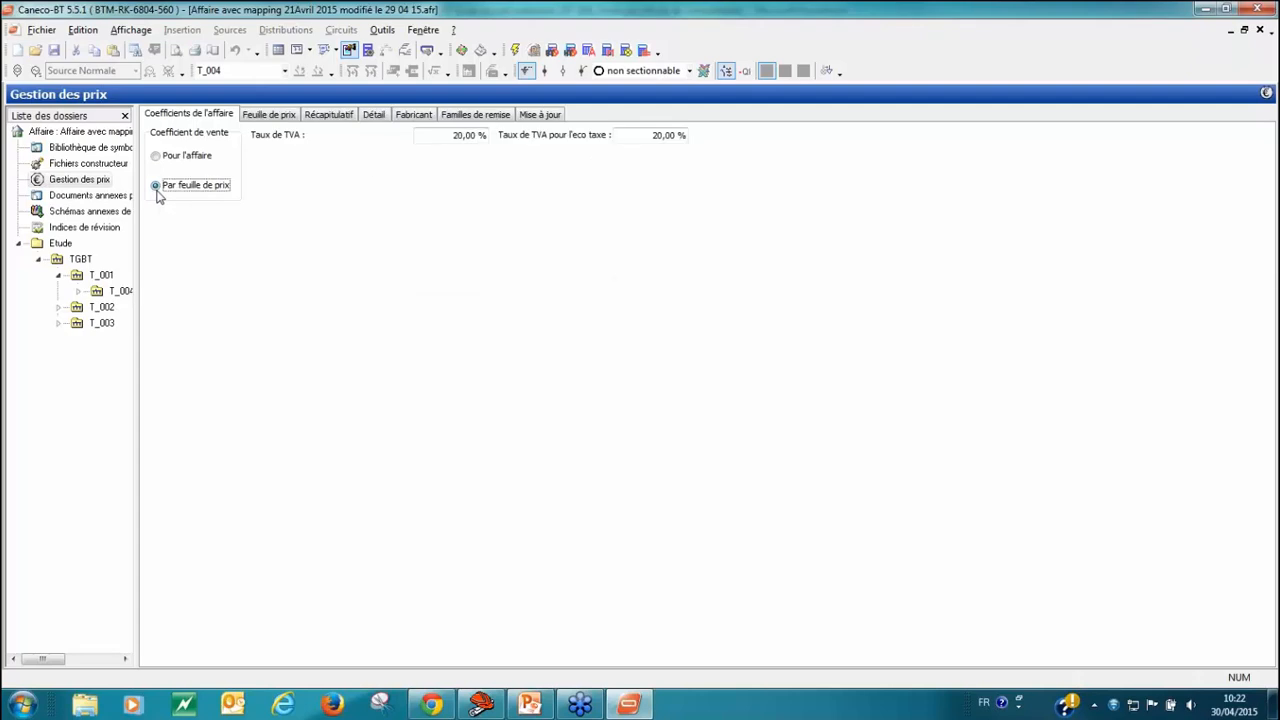
click(292, 118)
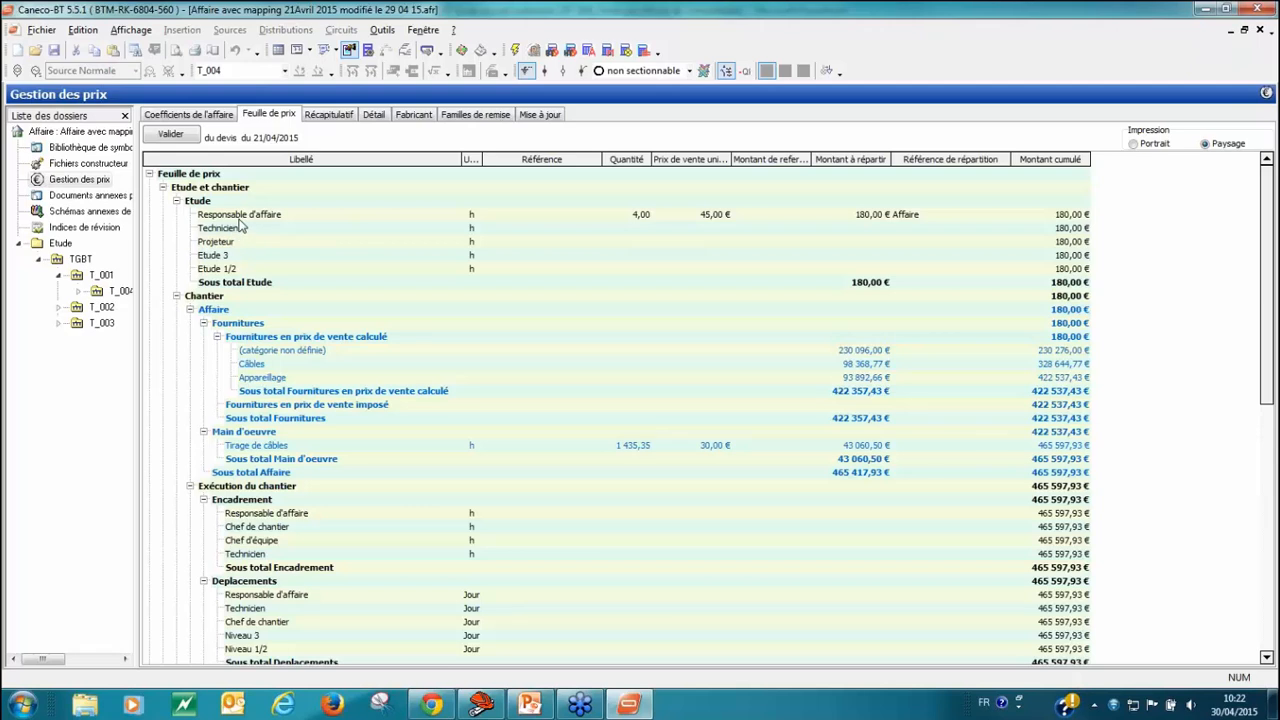
Step: Examine the quantity, unit selling price, amount and distribution reference options of the Responsable d'affaire line under Etude
click(647, 222)
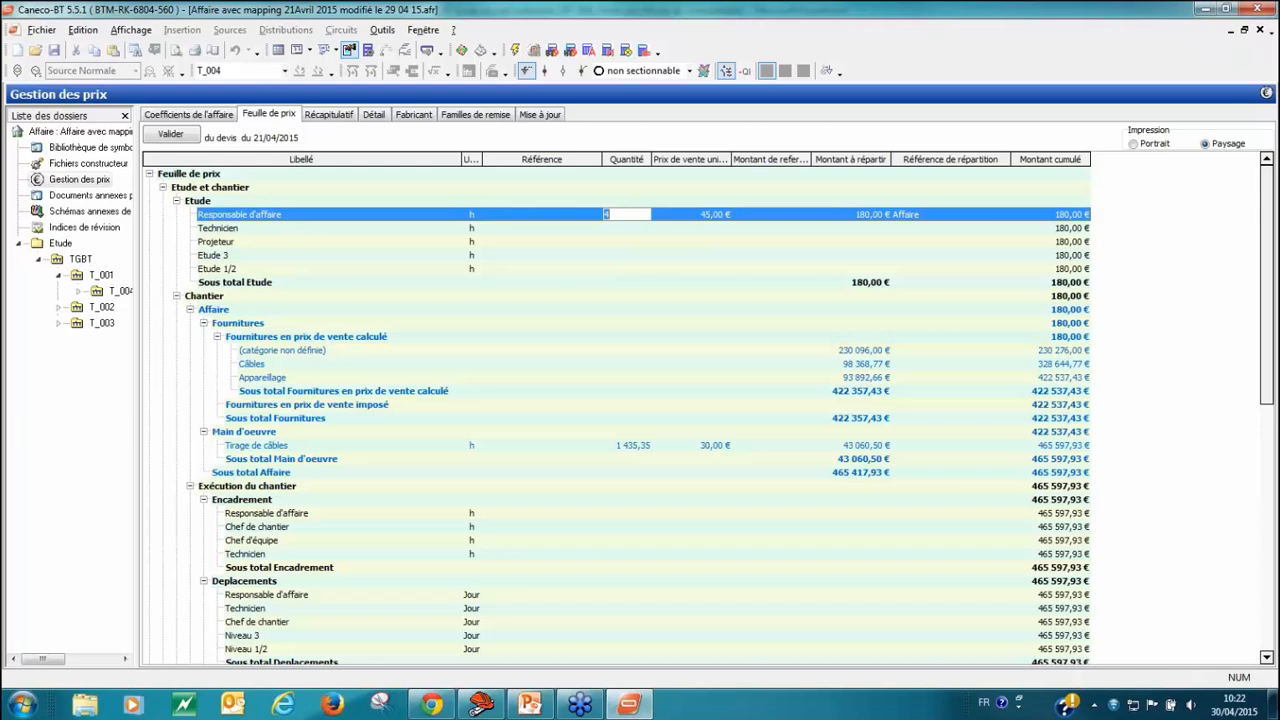
click(718, 216)
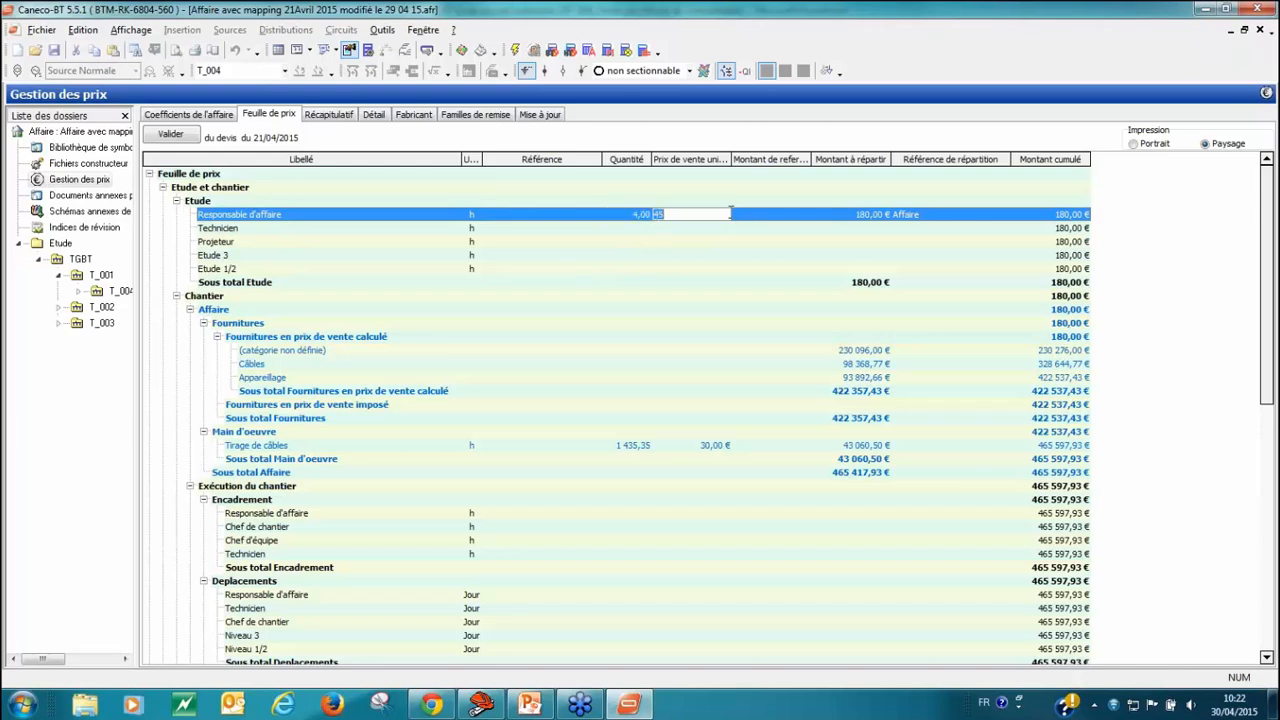
click(879, 219)
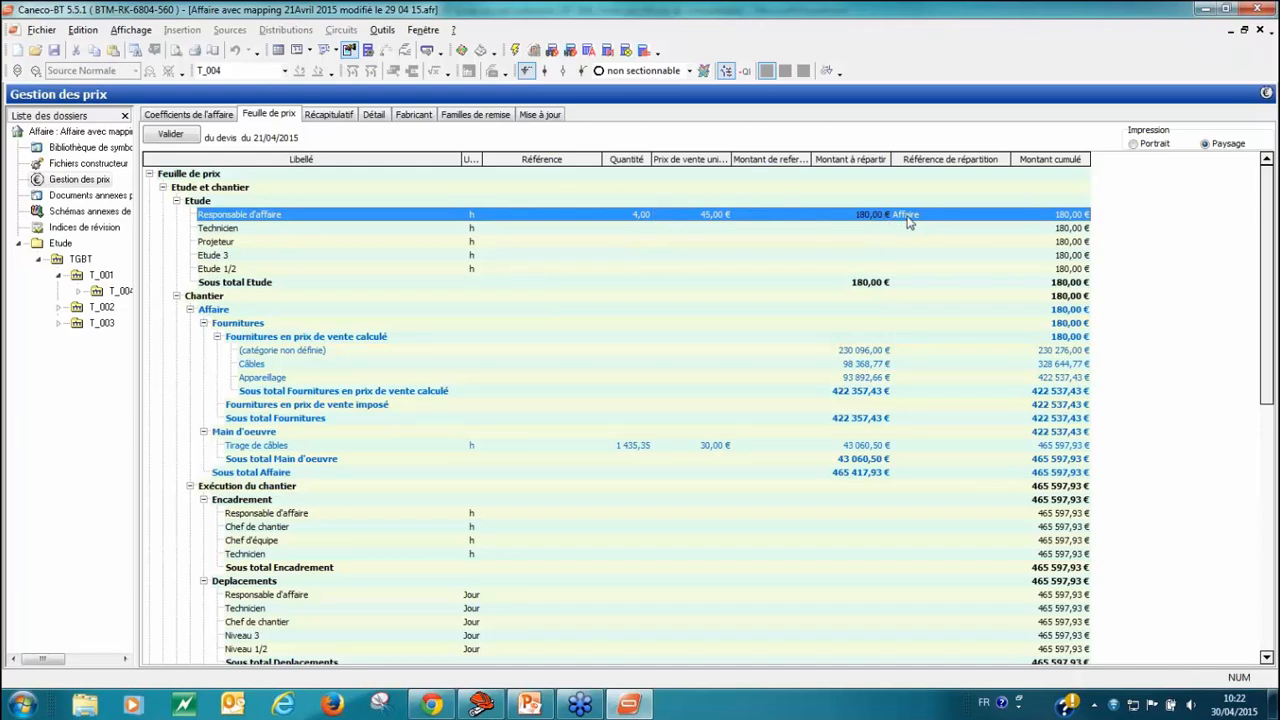
click(962, 215)
click(1004, 216)
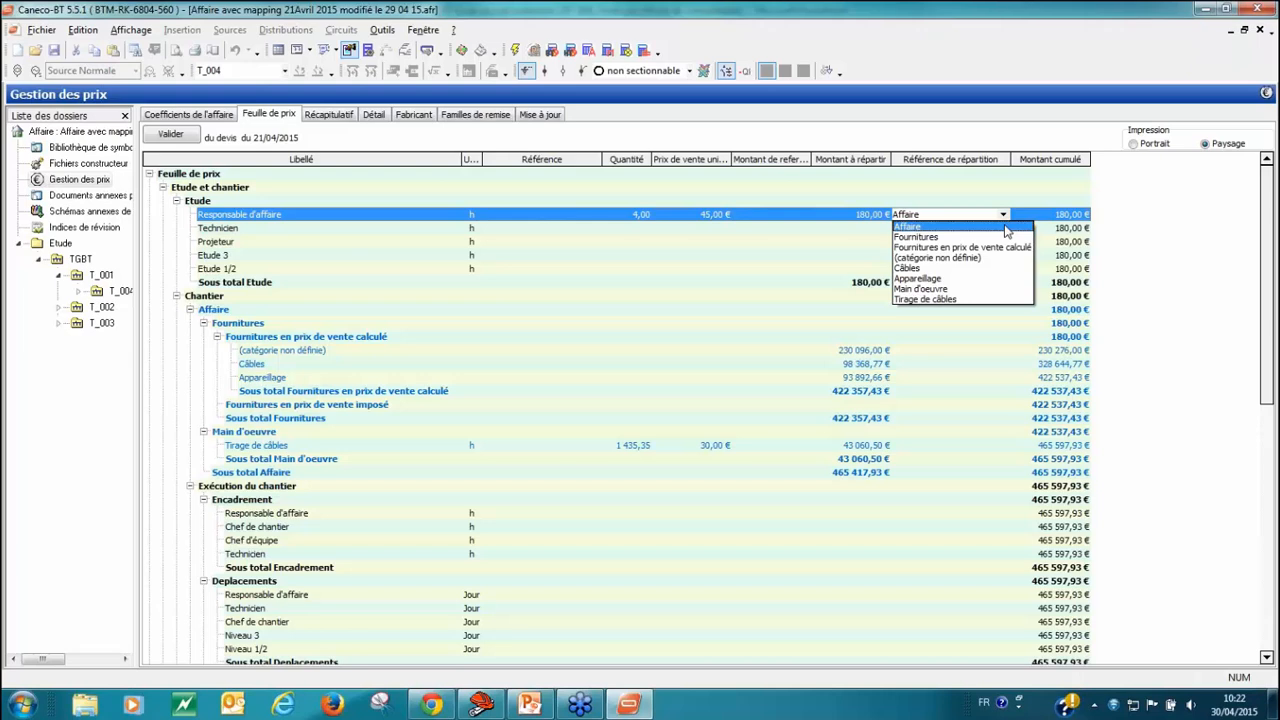
click(1008, 216)
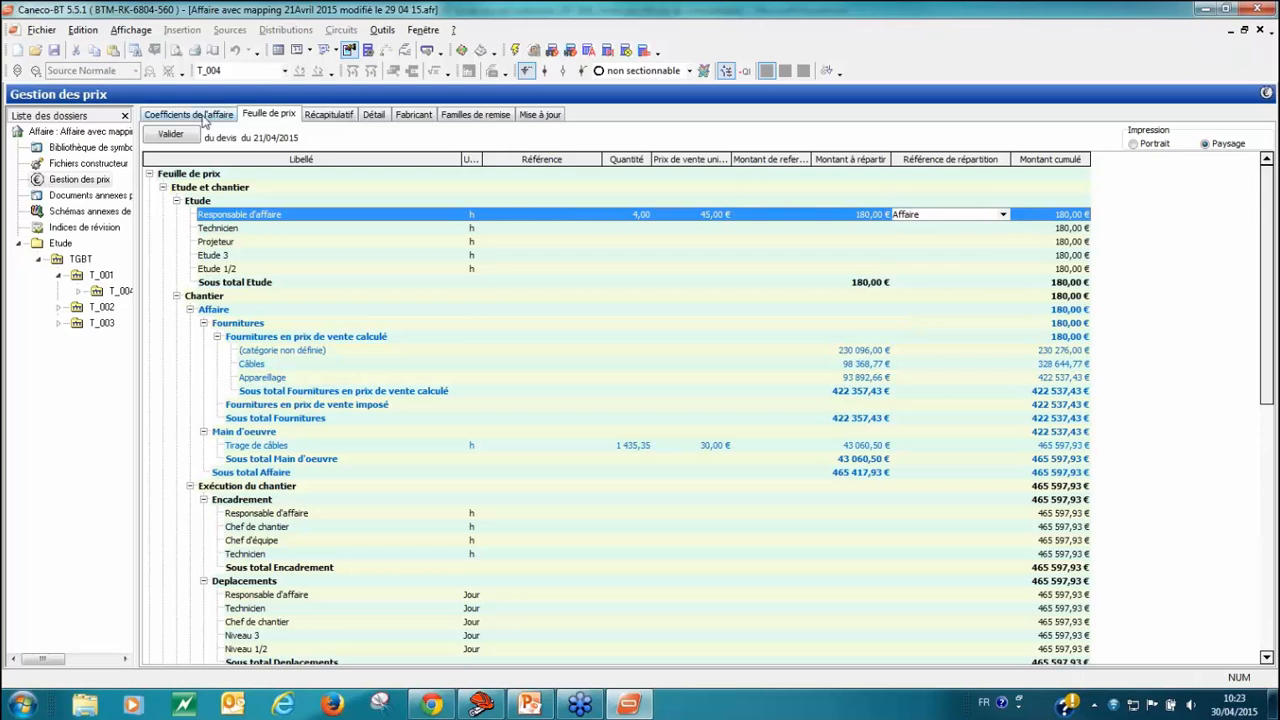
Step: Set the sales coefficients back to the whole project and show the detailed price list
click(204, 116)
click(180, 155)
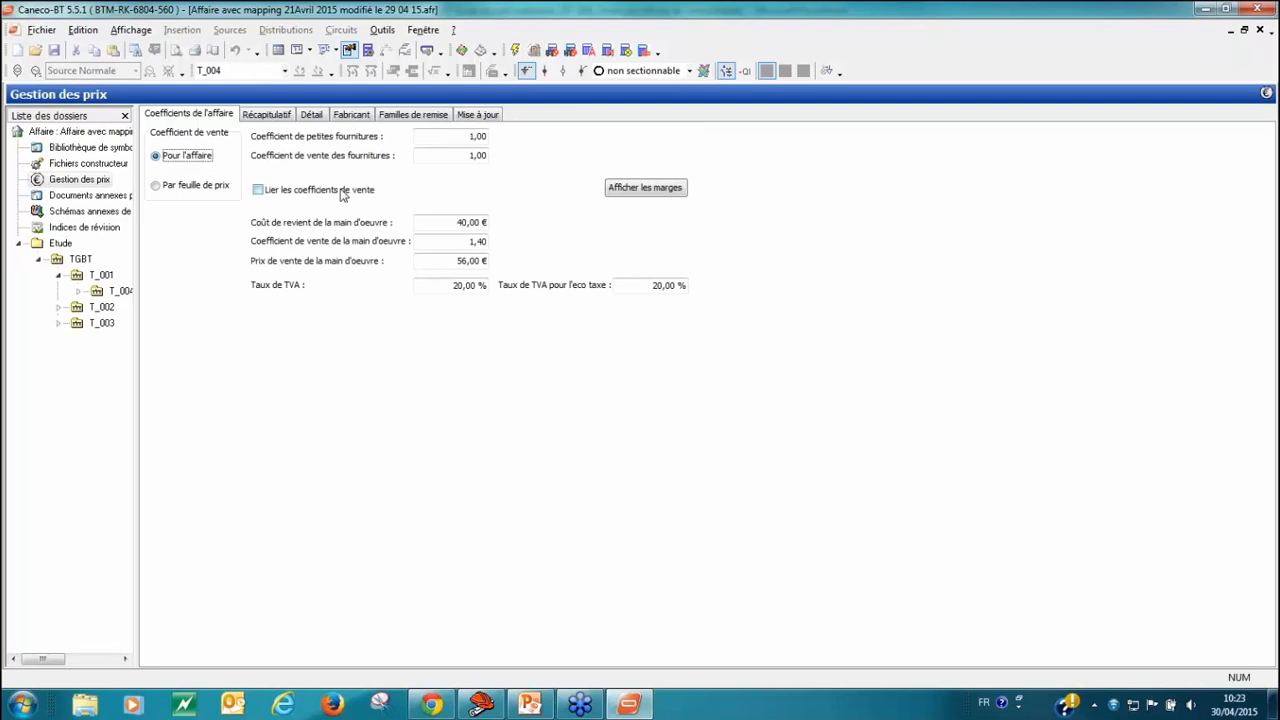
click(312, 115)
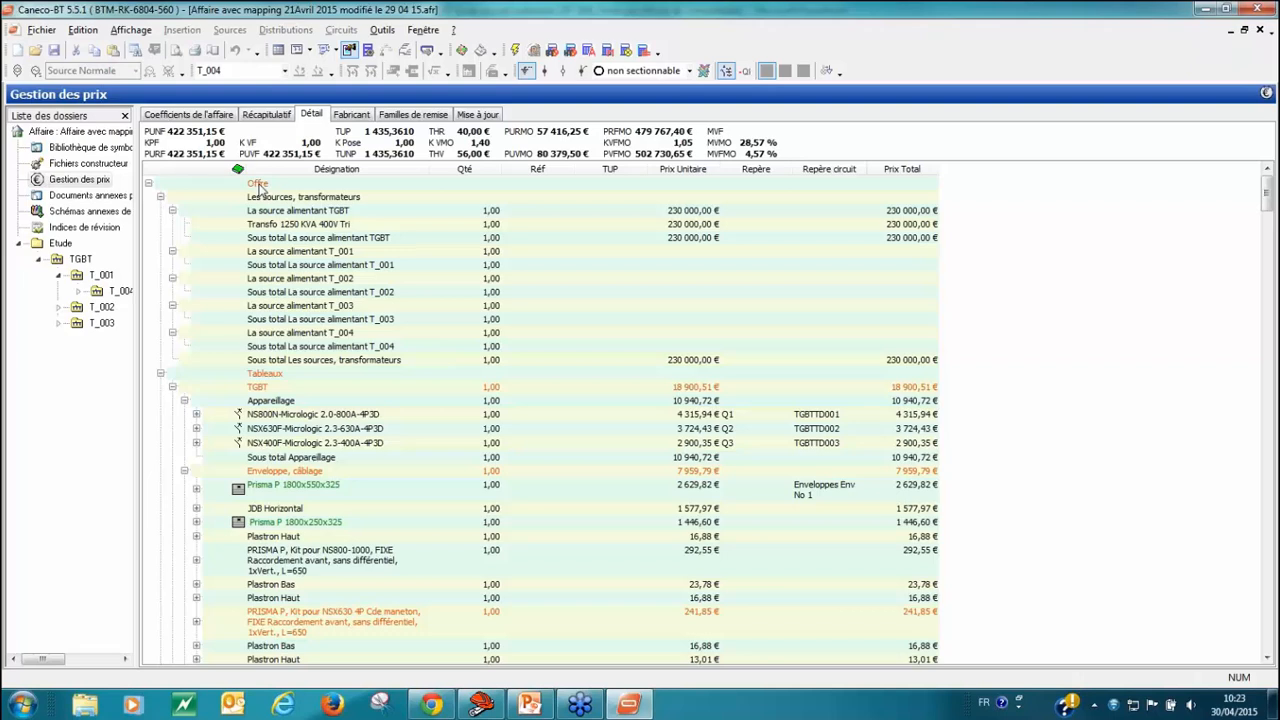
Step: In the discount families, set the CENTRALES DE MESURES discounts R1 to 5 % and R2 to 2 %
click(416, 115)
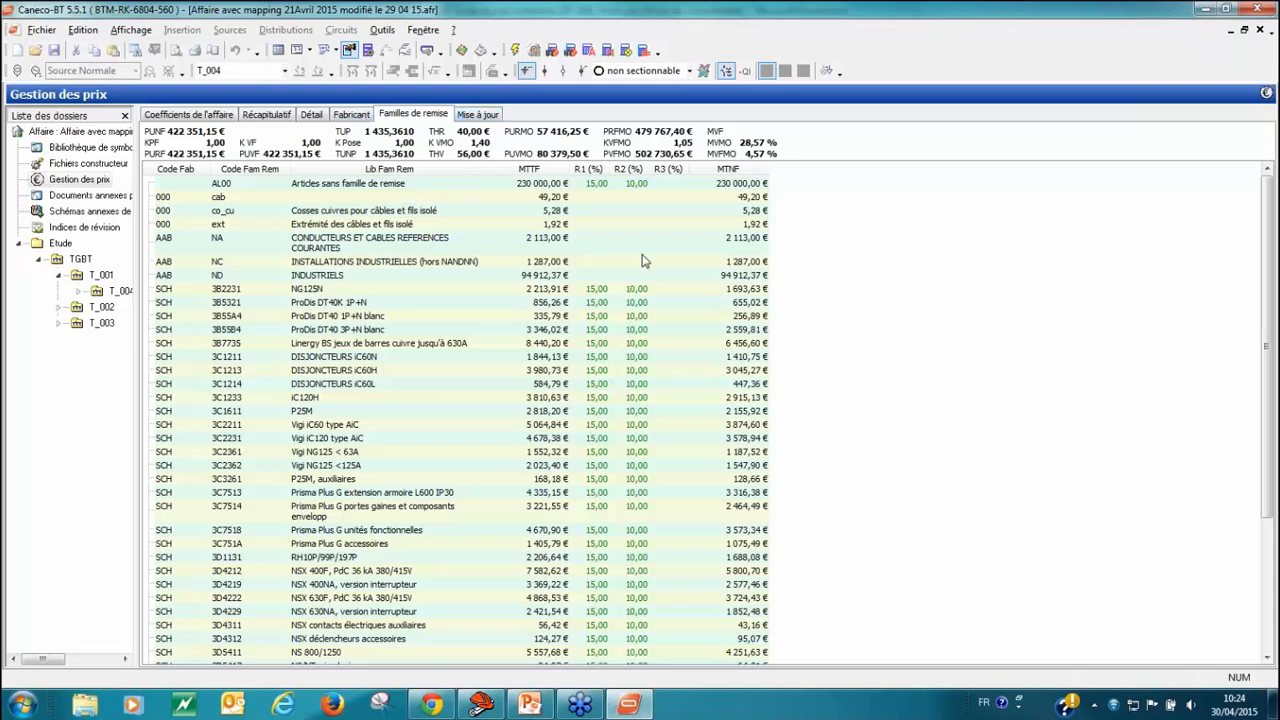
click(199, 213)
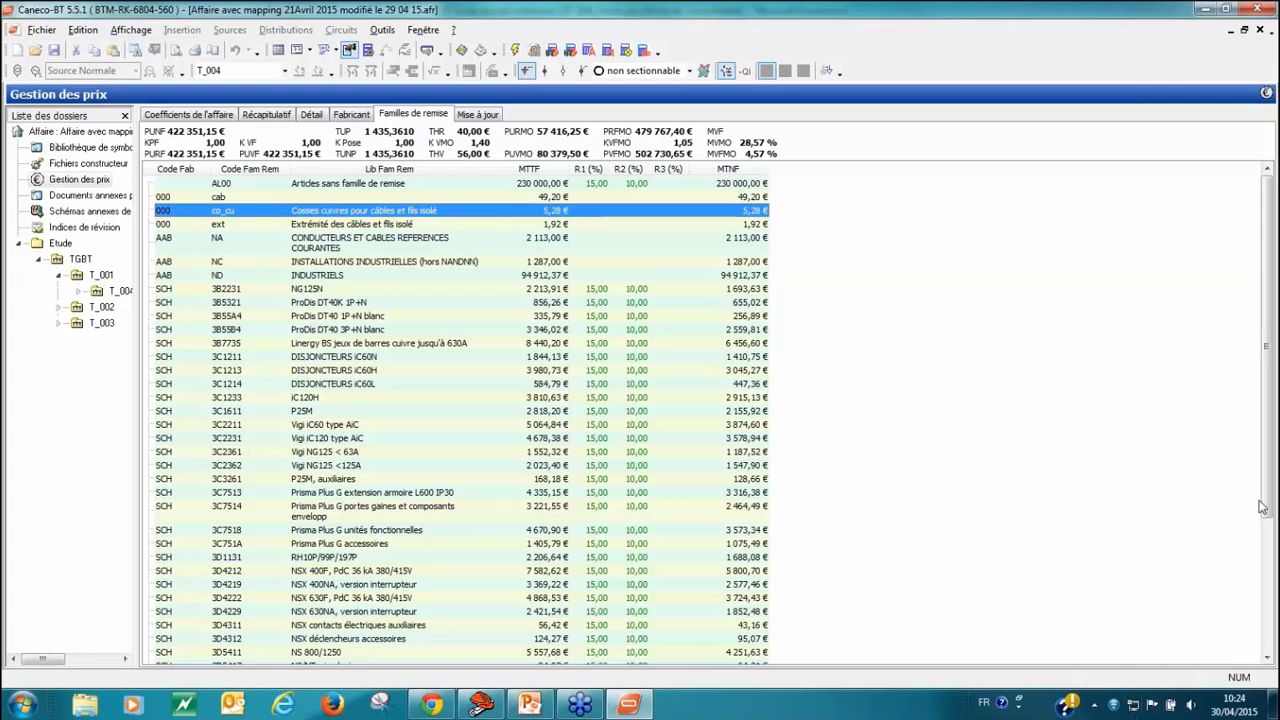
drag(1267, 527, 1272, 660)
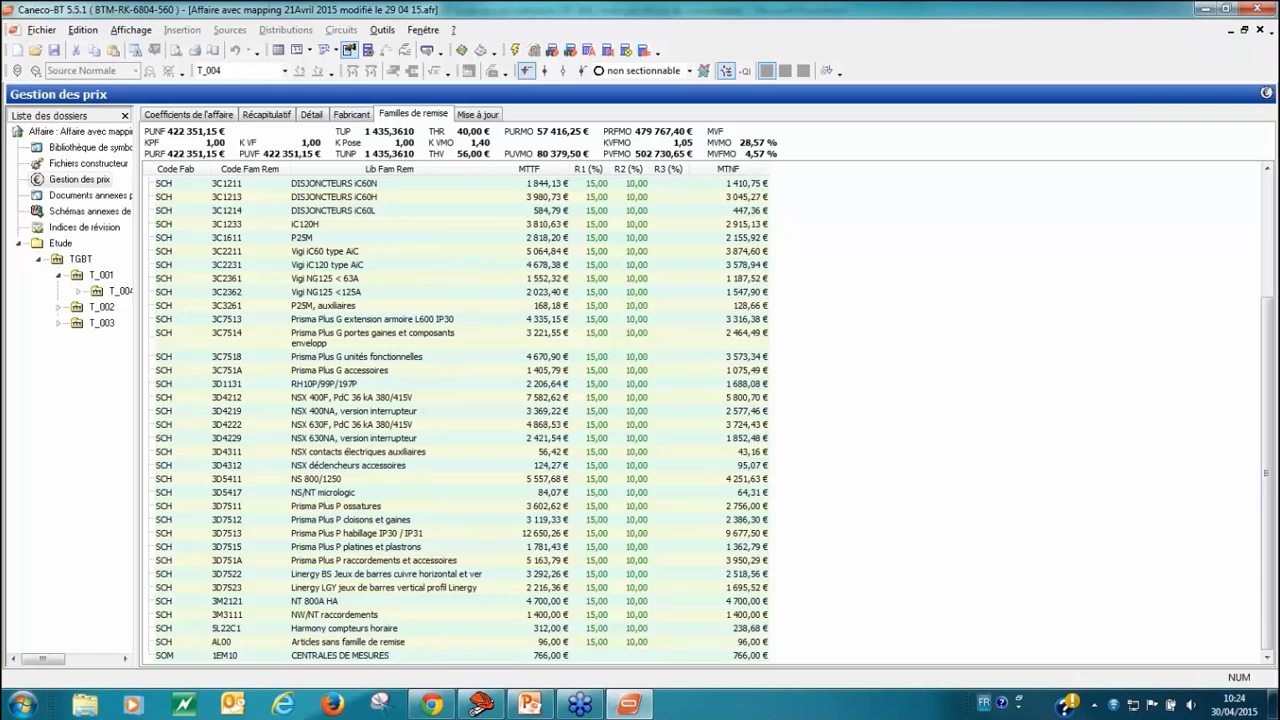
click(599, 658)
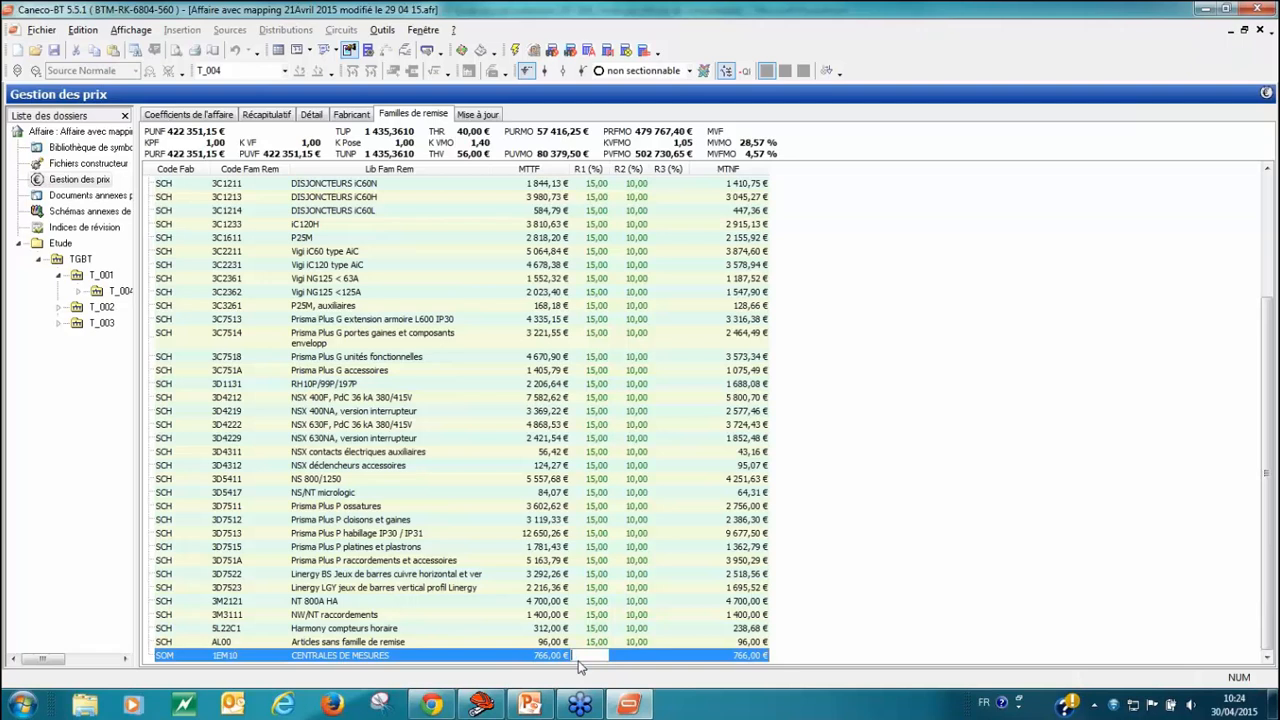
text(5)
click(640, 658)
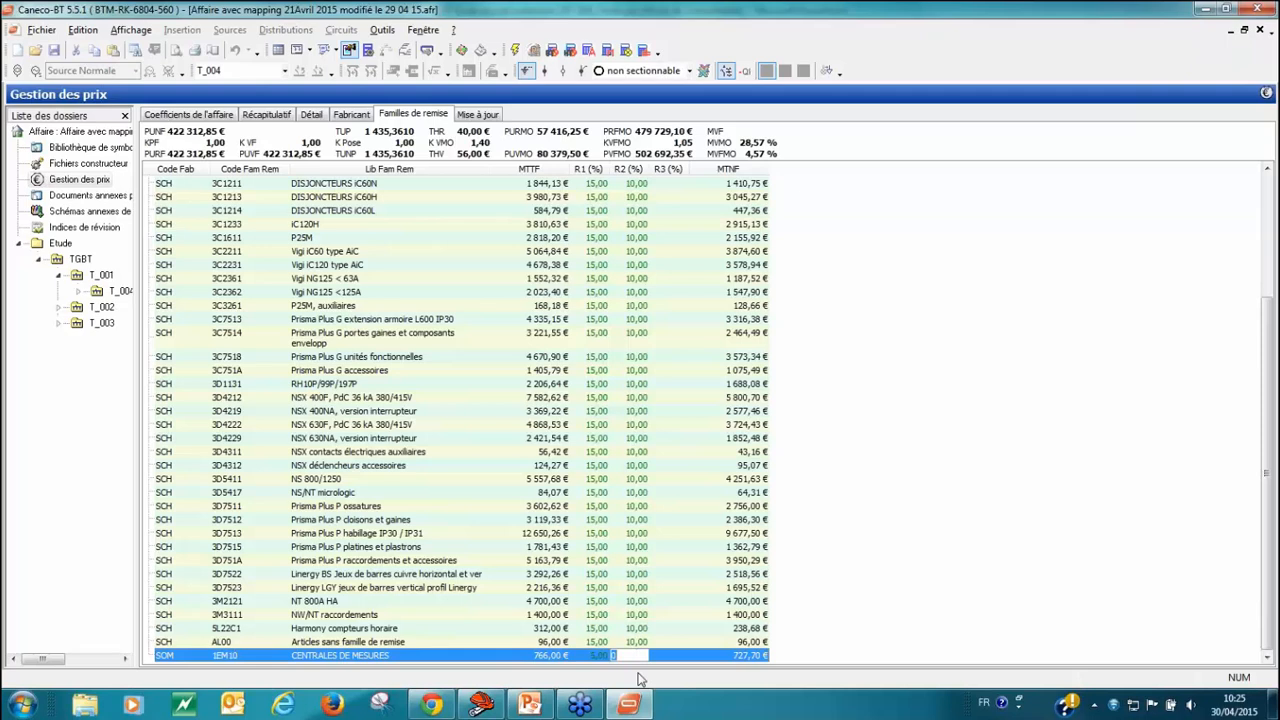
text(2)
click(820, 632)
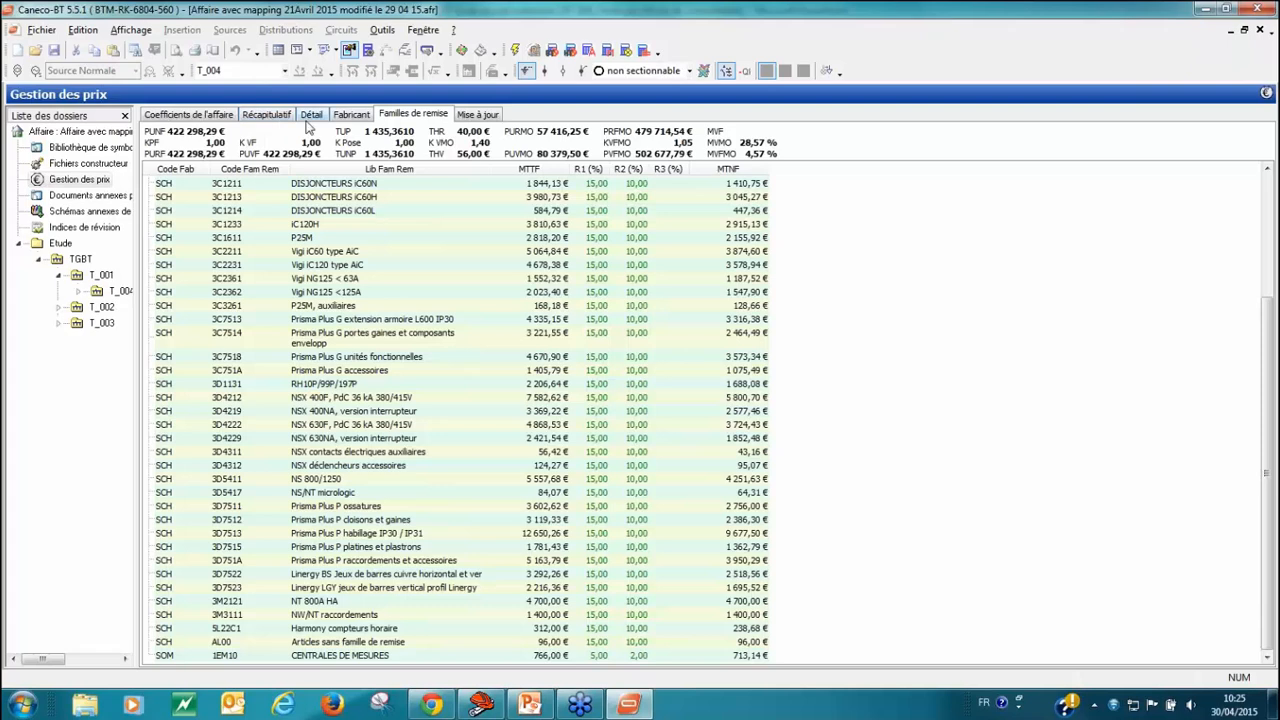
Step: Review the manufacturers' material shares and catalogue dates, the price update options, and the project's price summary
click(352, 115)
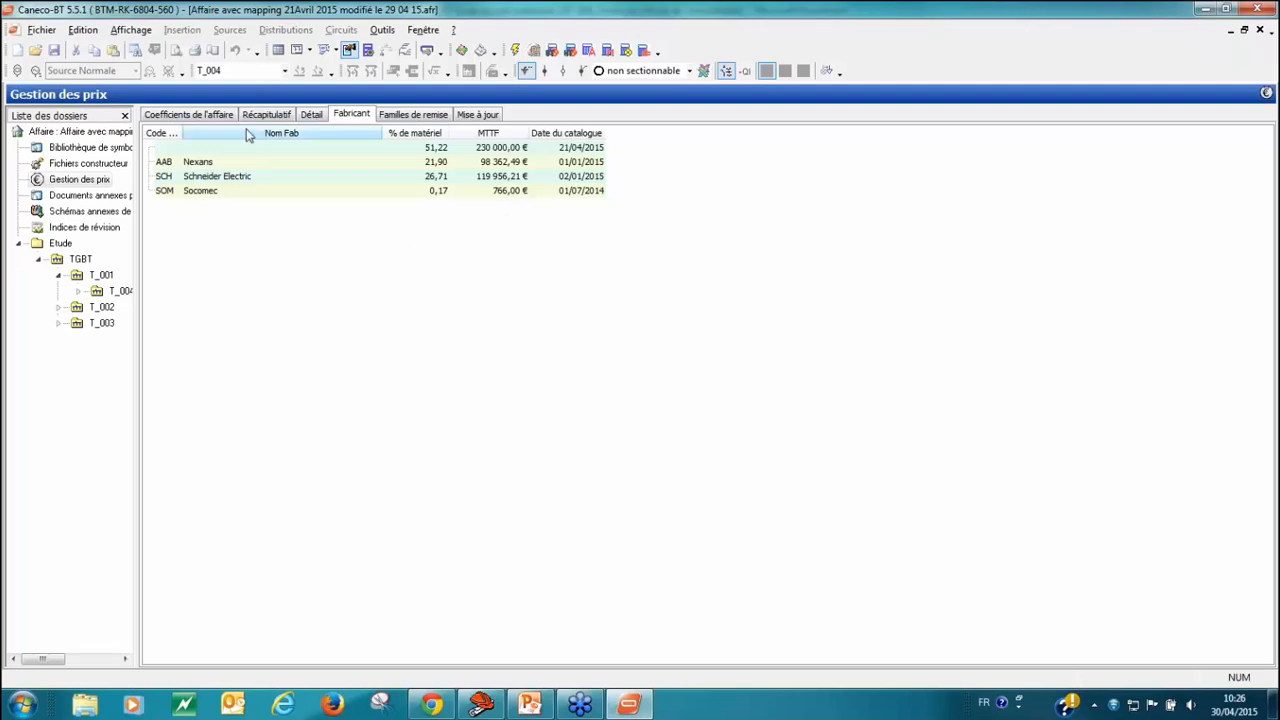
click(492, 119)
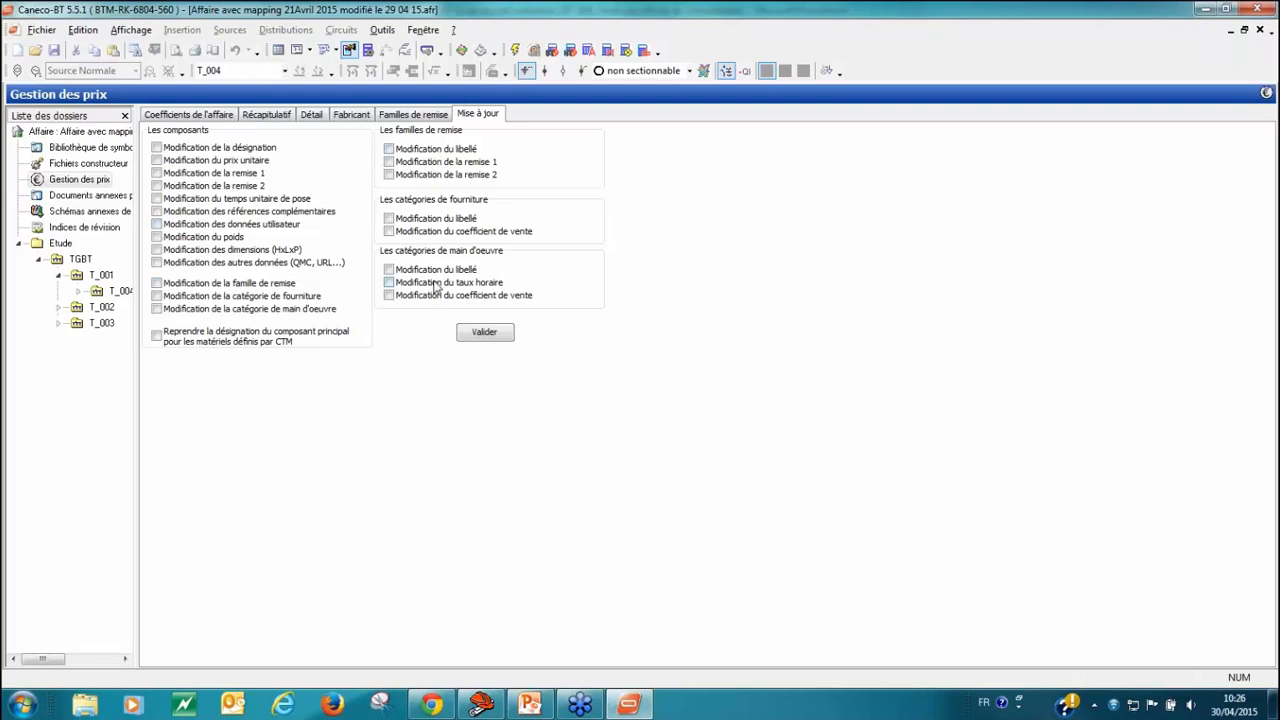
click(352, 115)
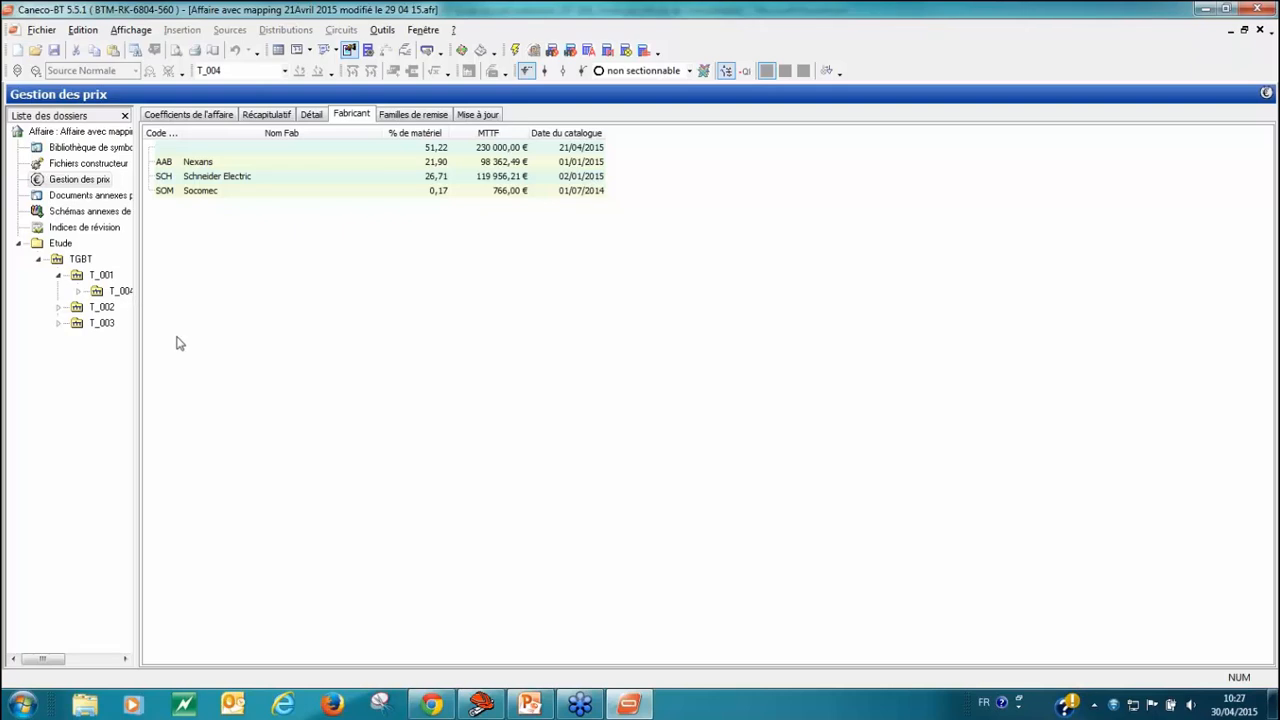
click(266, 114)
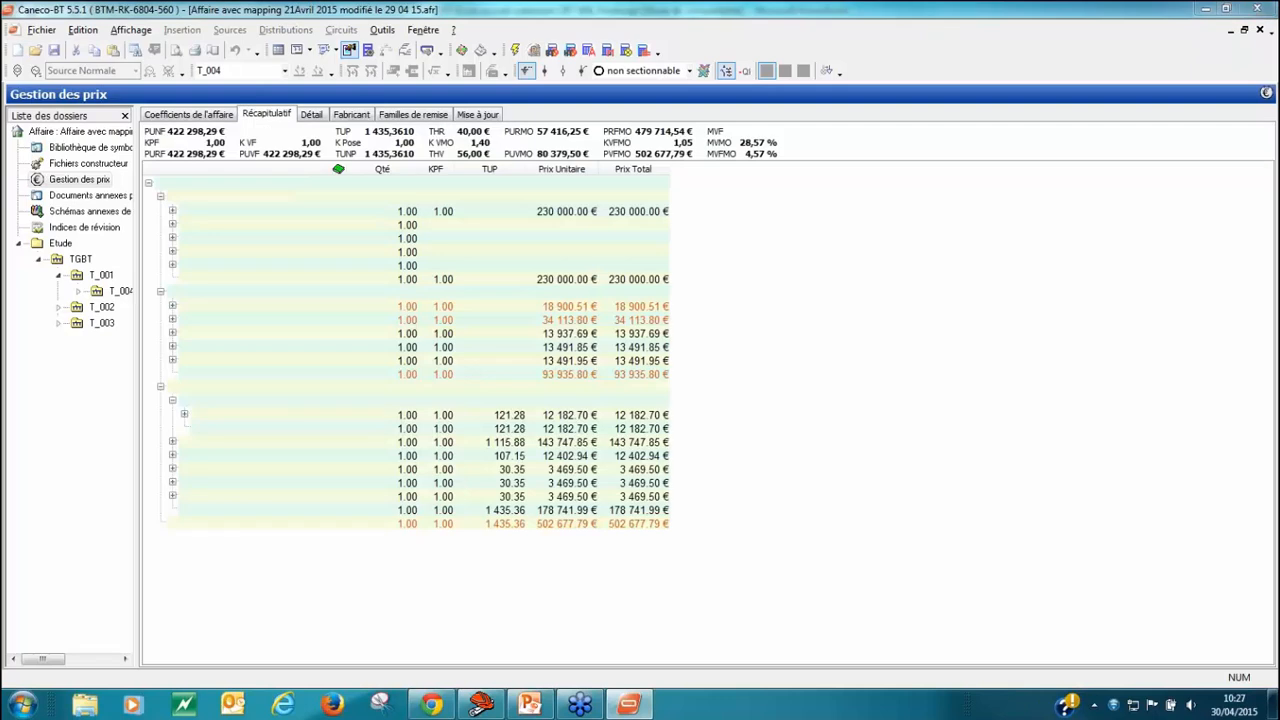
Step: Switch to the PowerPoint presentation and start the slide show from the AlpiUpdate slide
click(566, 637)
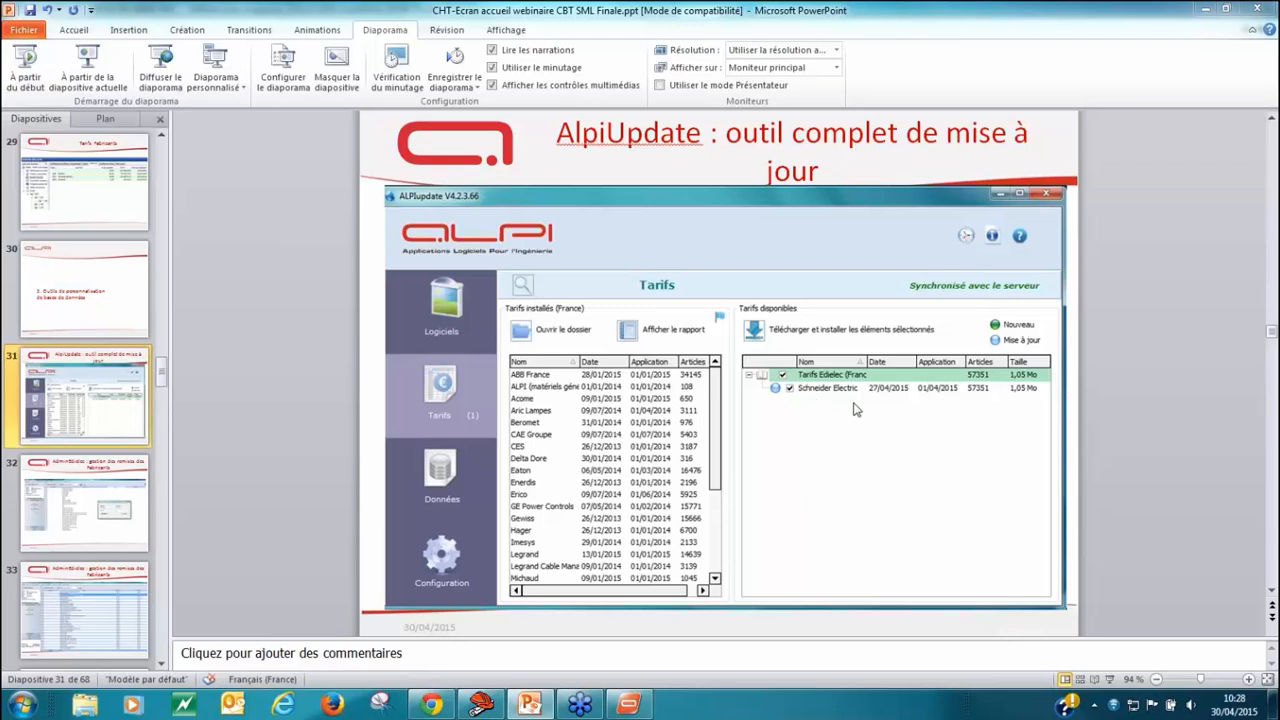
click(850, 470)
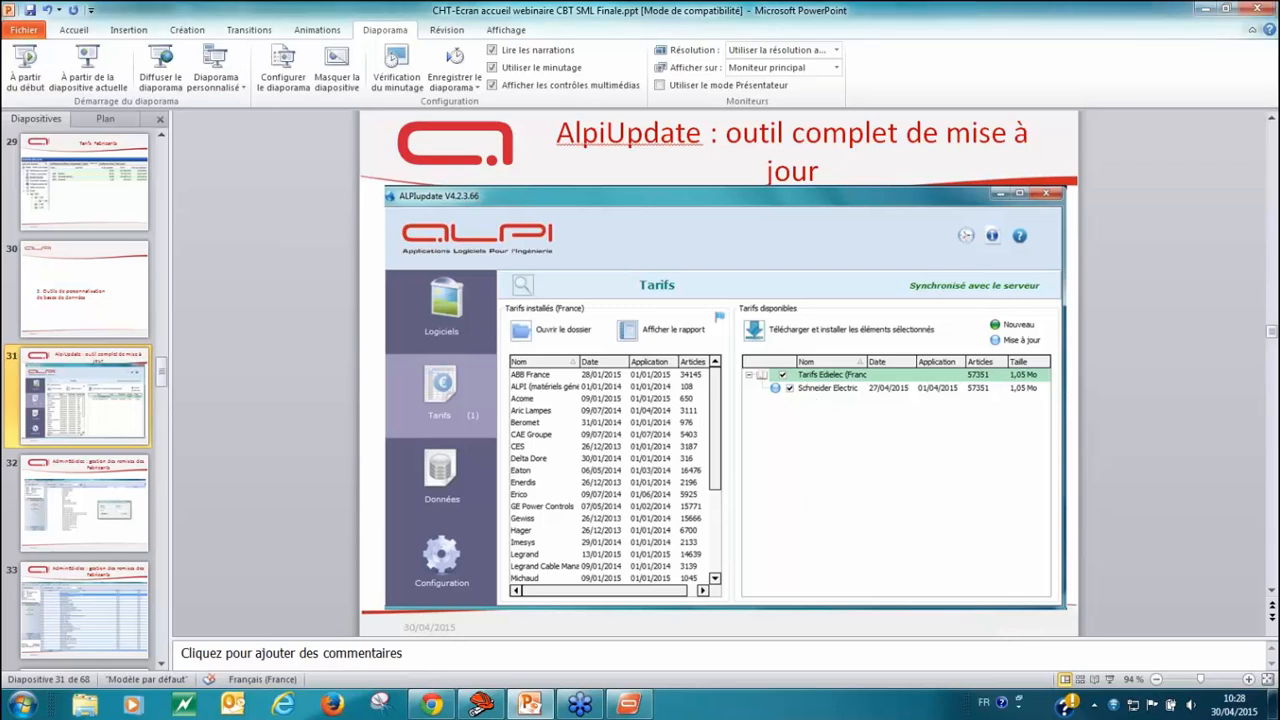
key(shift+F5)
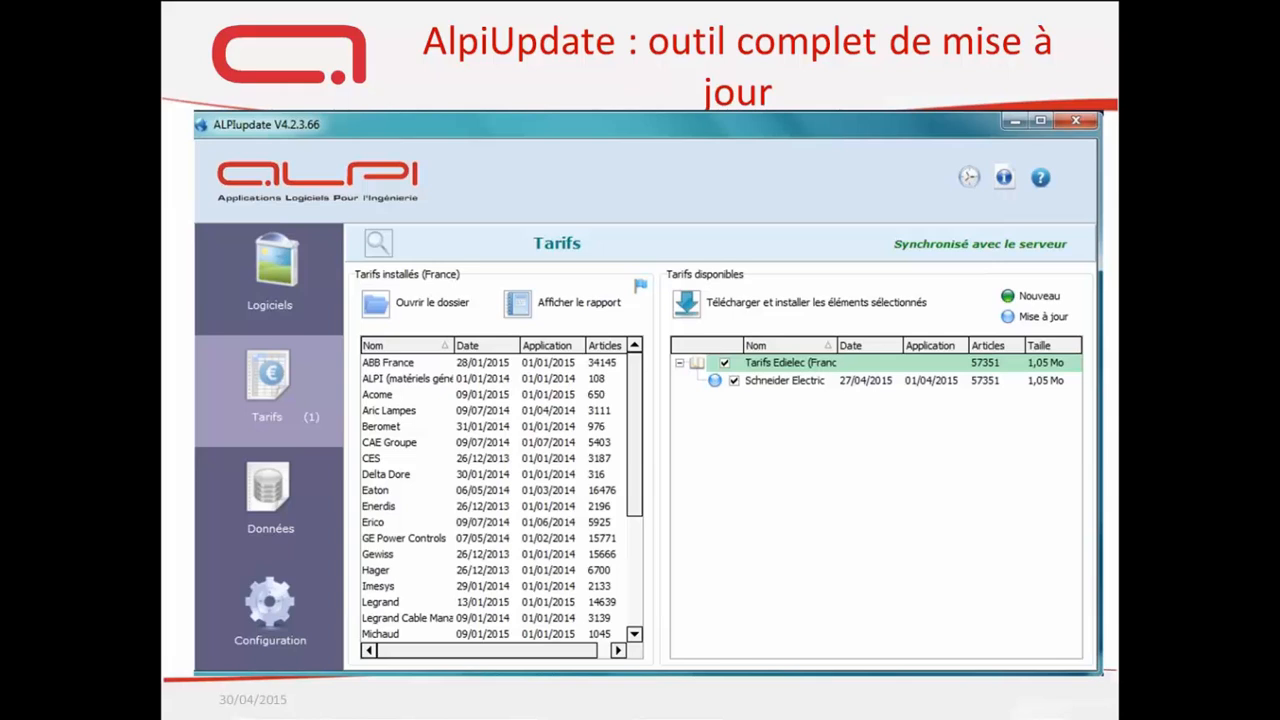
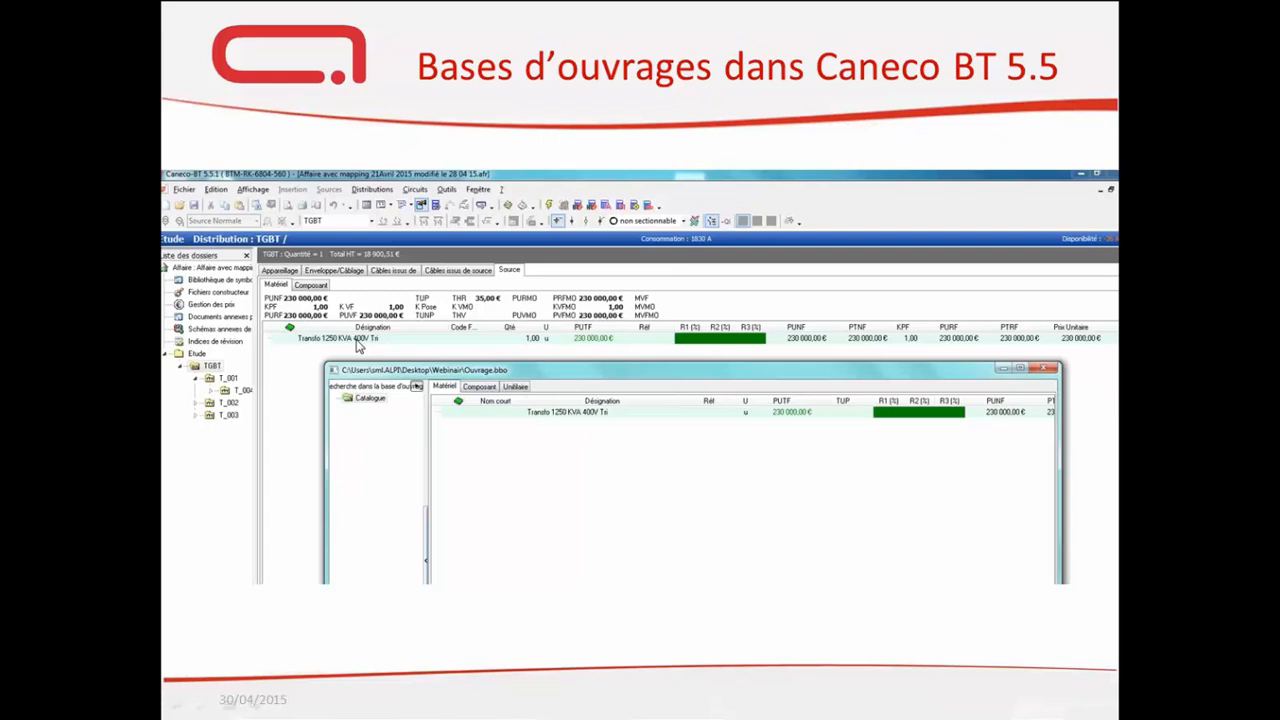
Step: Advance the slide show from the works database slide to the section on the Export features
click(434, 346)
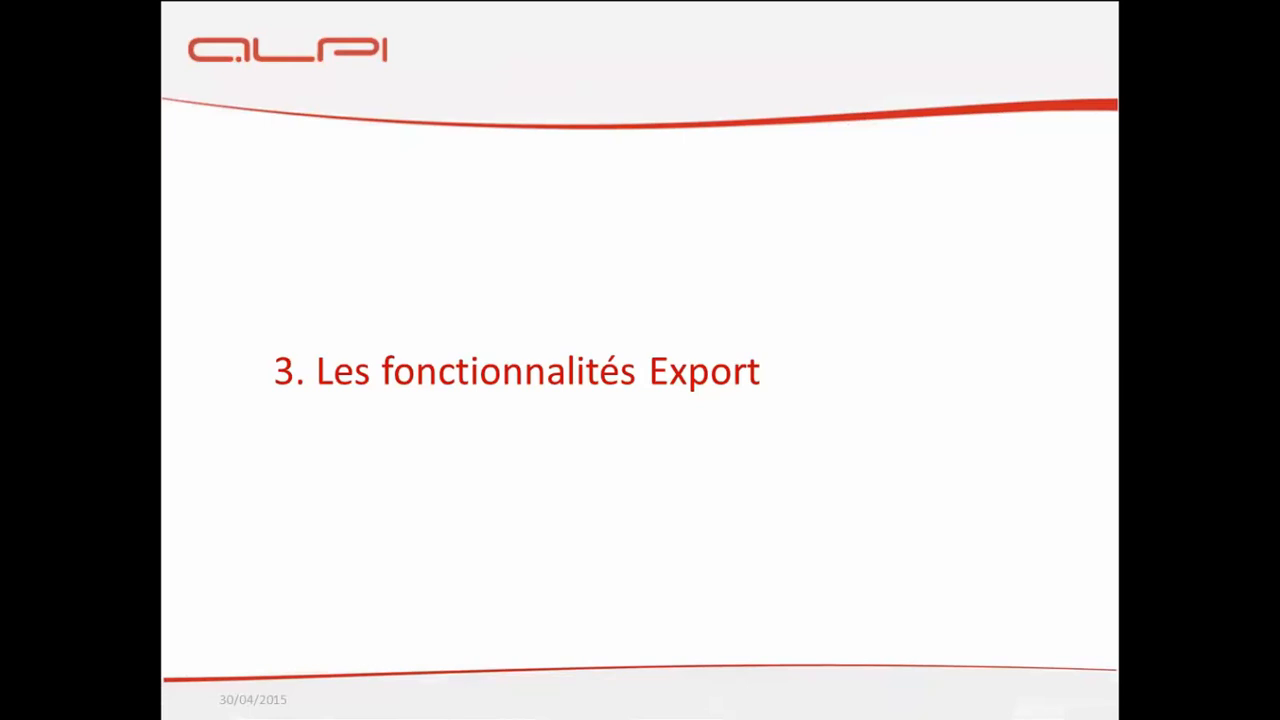
key(Right)
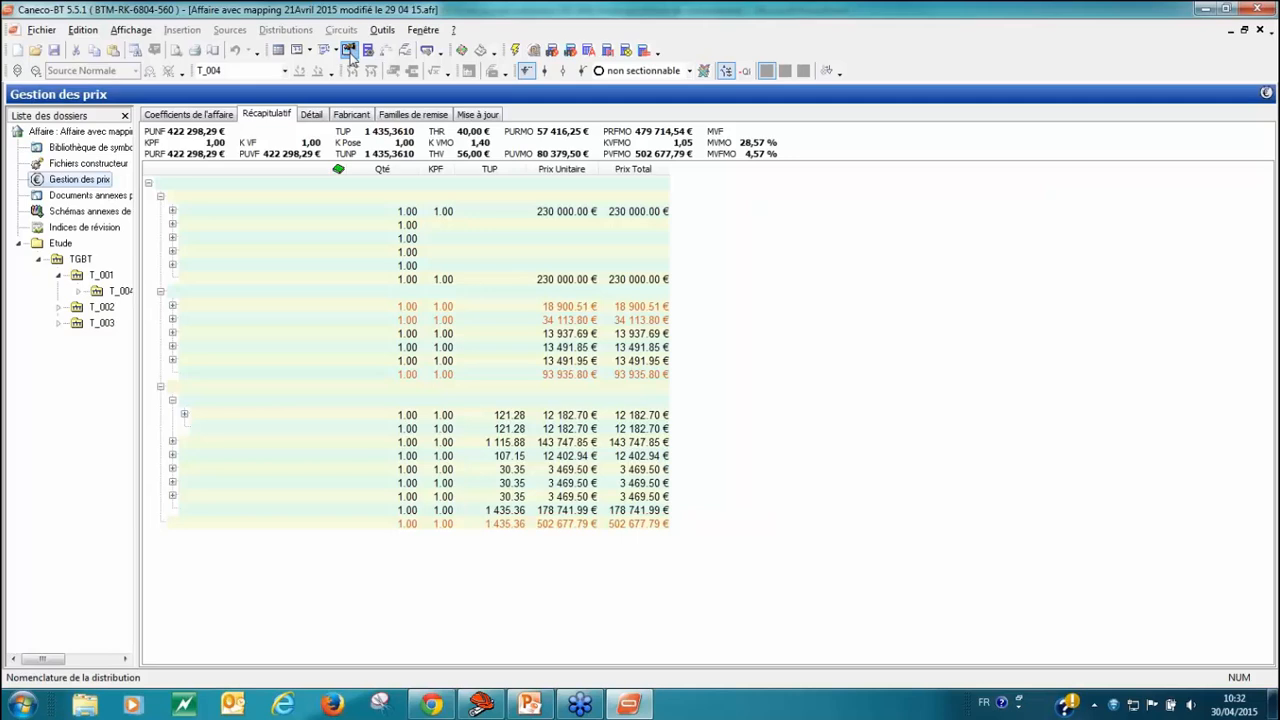
Step: Switch to Caneco BT, show the T_001 equipment list and place the Code Fab column directly after Désignation
click(80, 280)
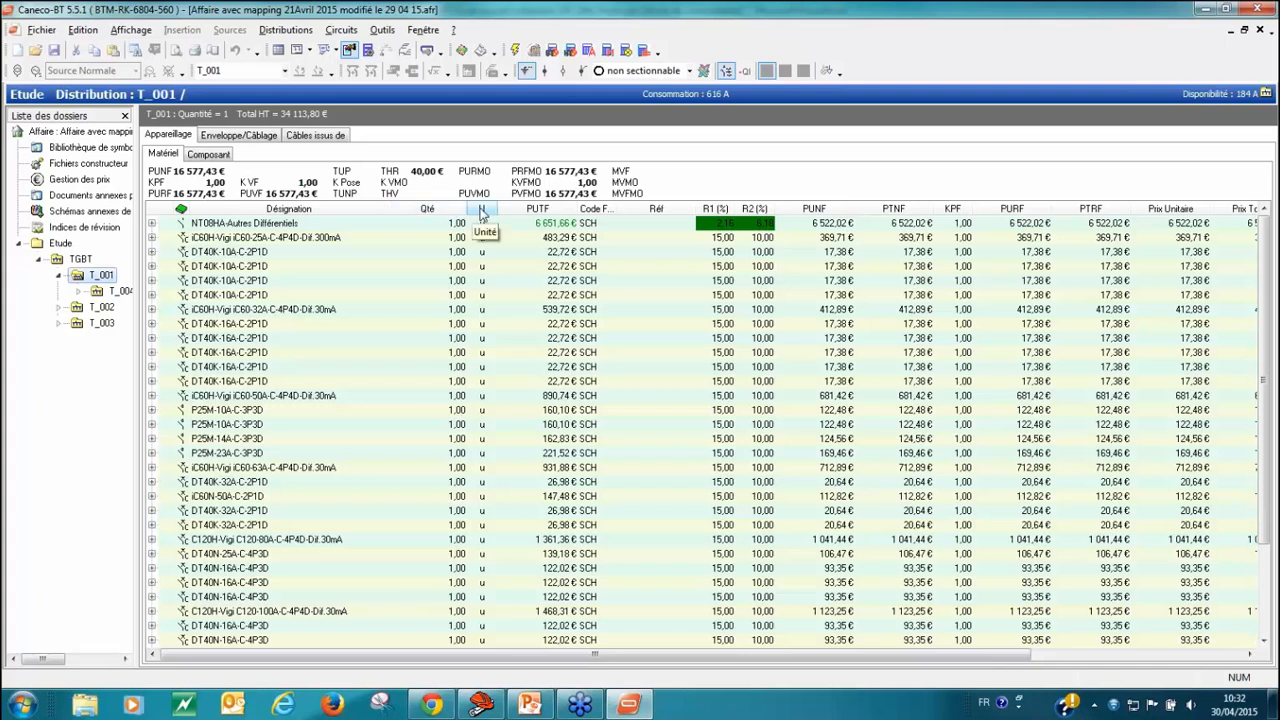
drag(605, 215, 425, 229)
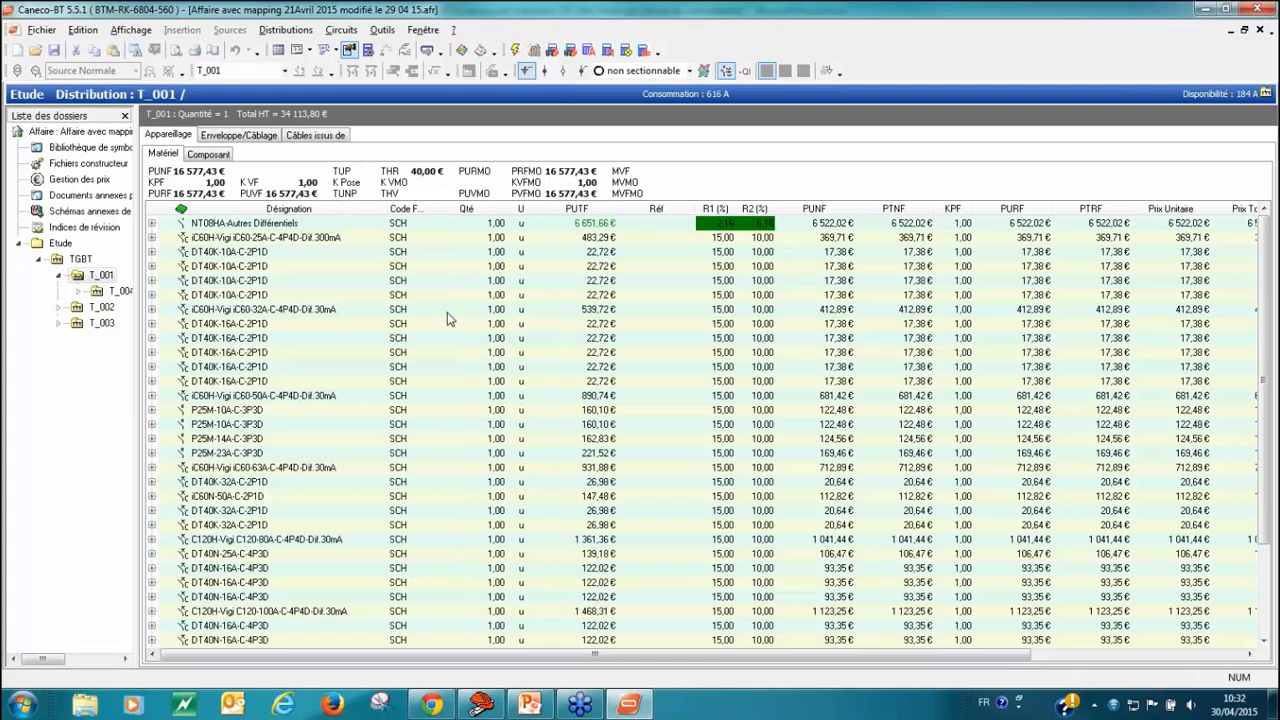
Step: Review the article-line column settings, including the Repère circuit and Repère options, and leave without applying changes
right_click(432, 311)
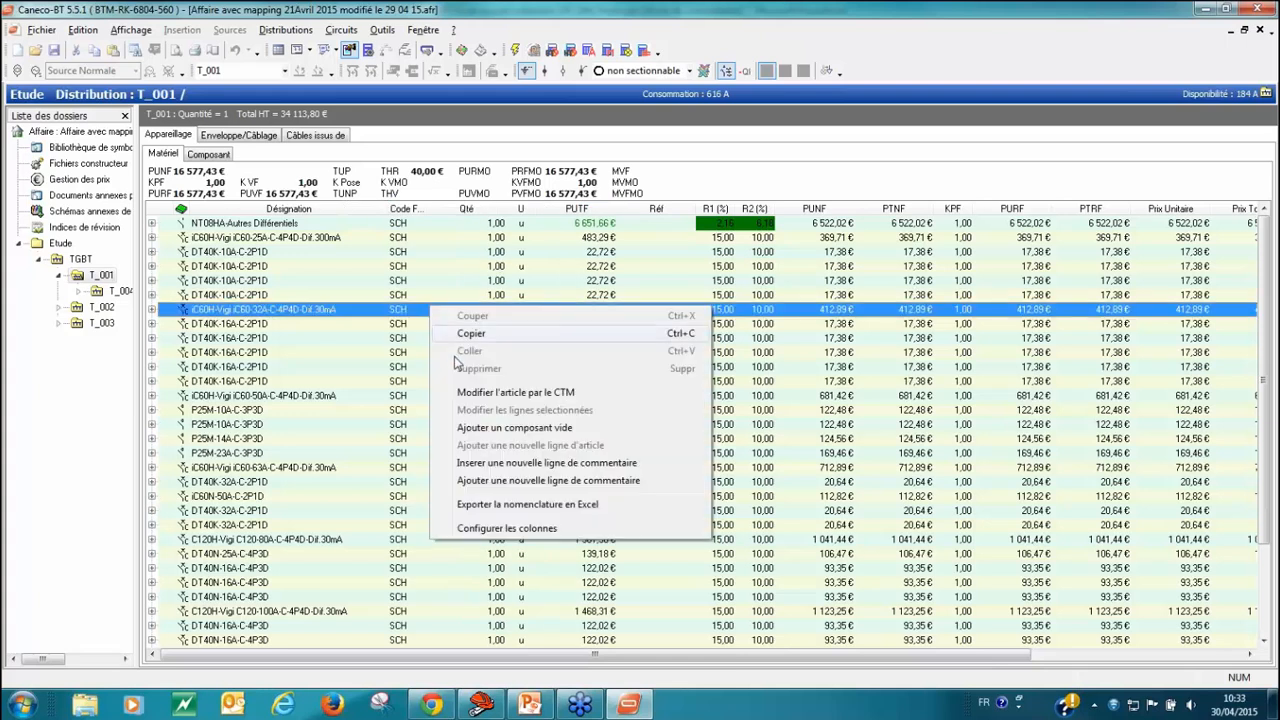
click(512, 529)
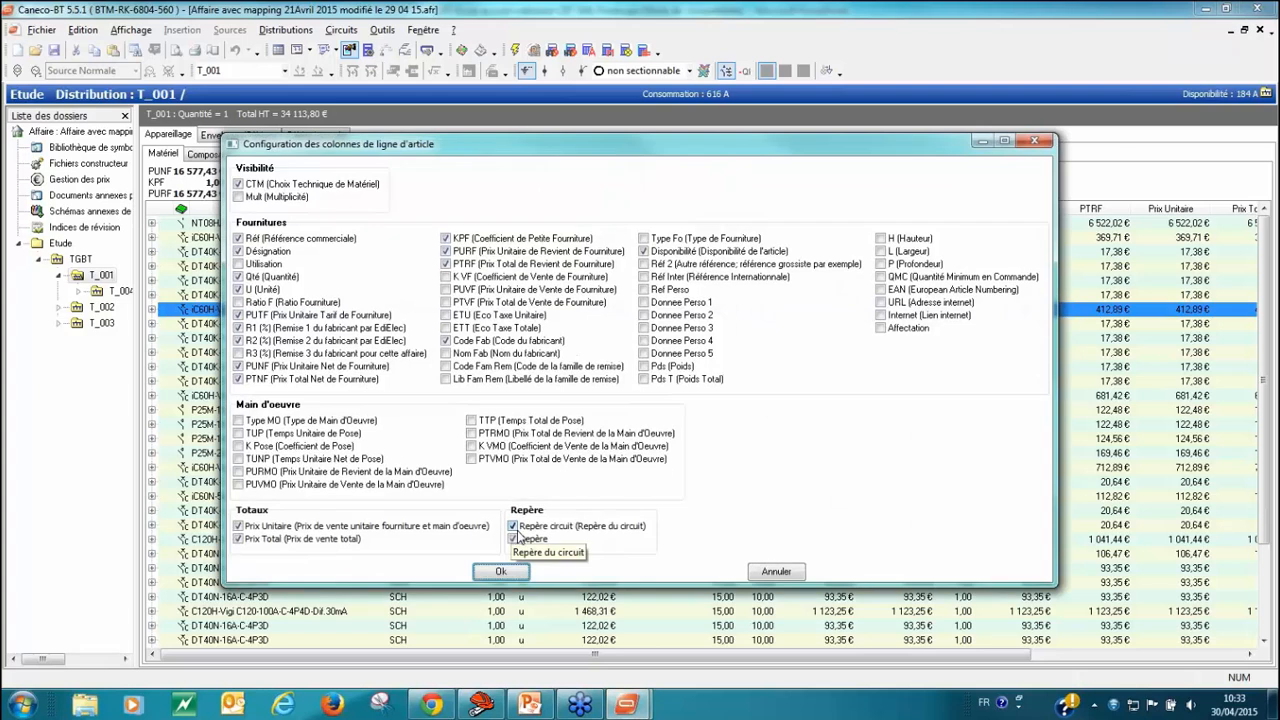
click(513, 539)
click(777, 572)
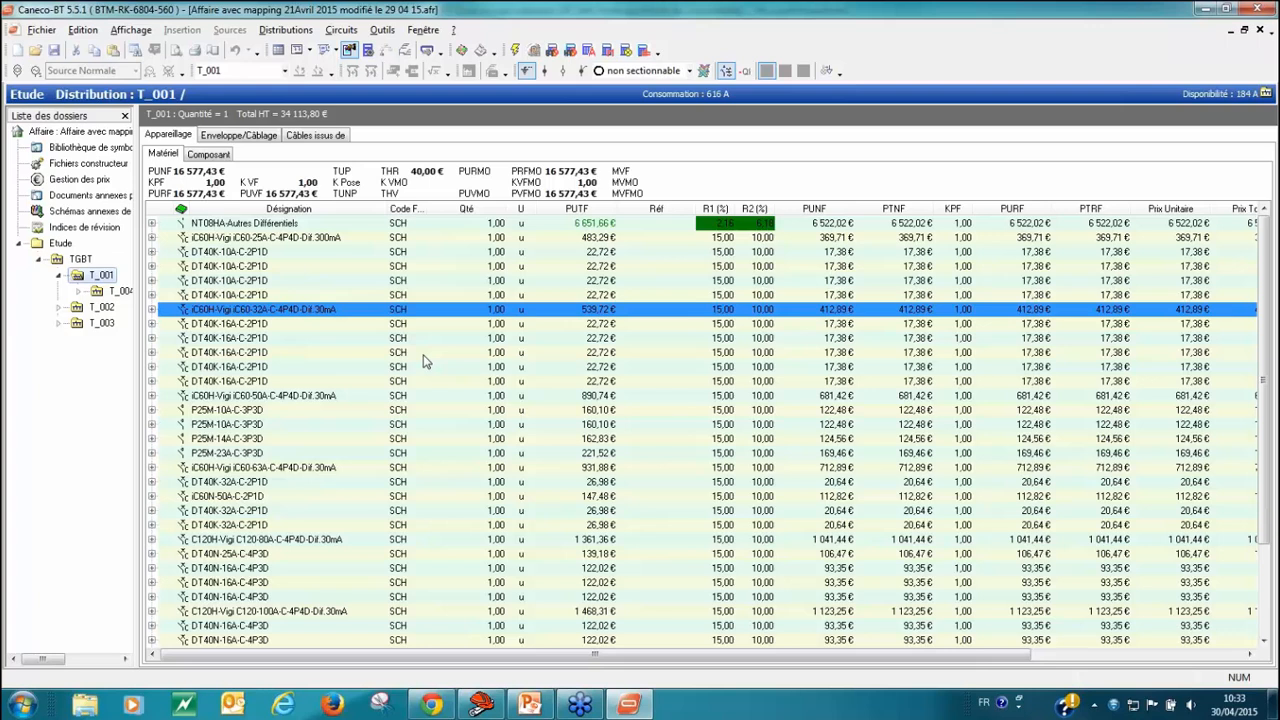
Step: Export the T_001 equipment bill of materials to Excel as Appareillage.xls in the Bureau folder
right_click(348, 282)
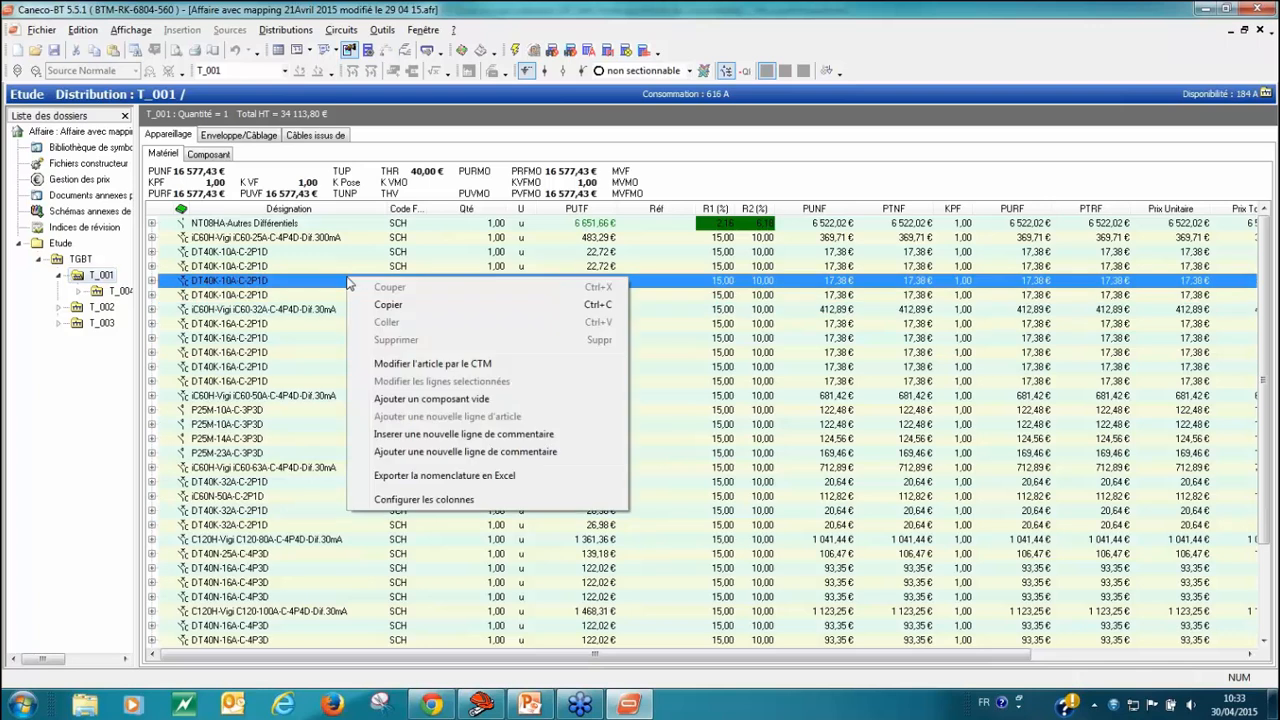
click(447, 484)
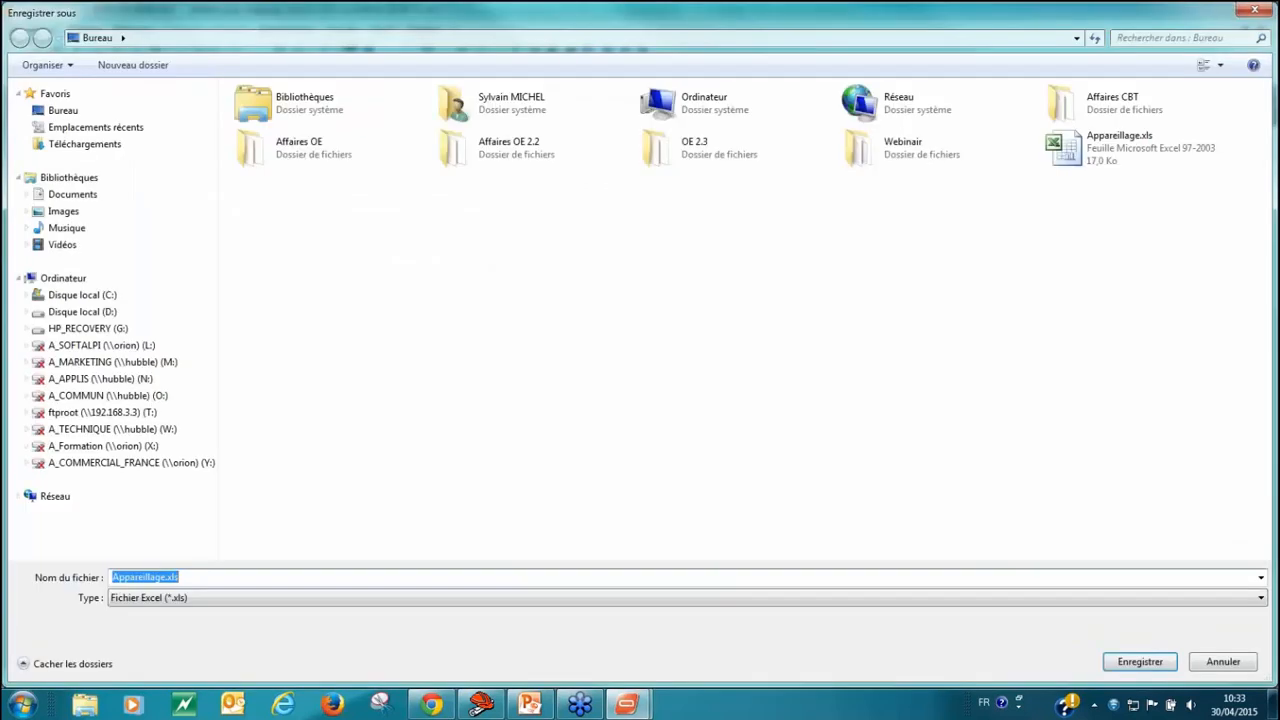
click(63, 112)
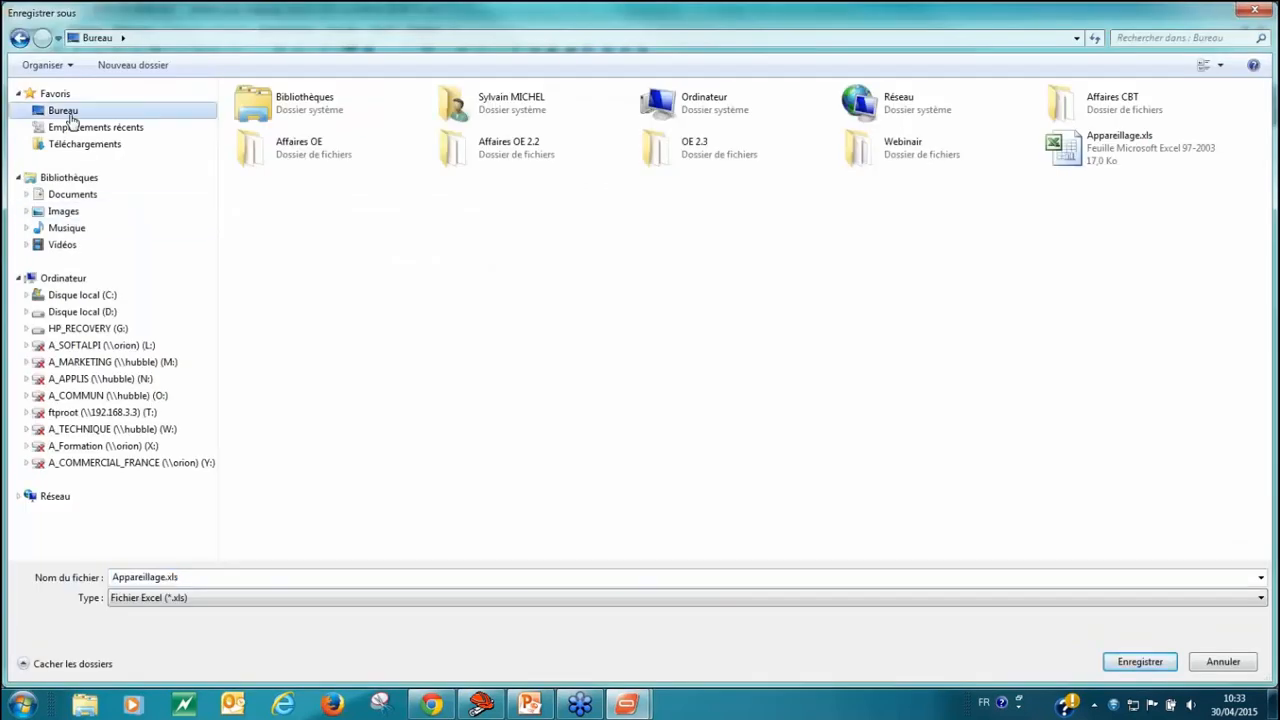
click(1140, 662)
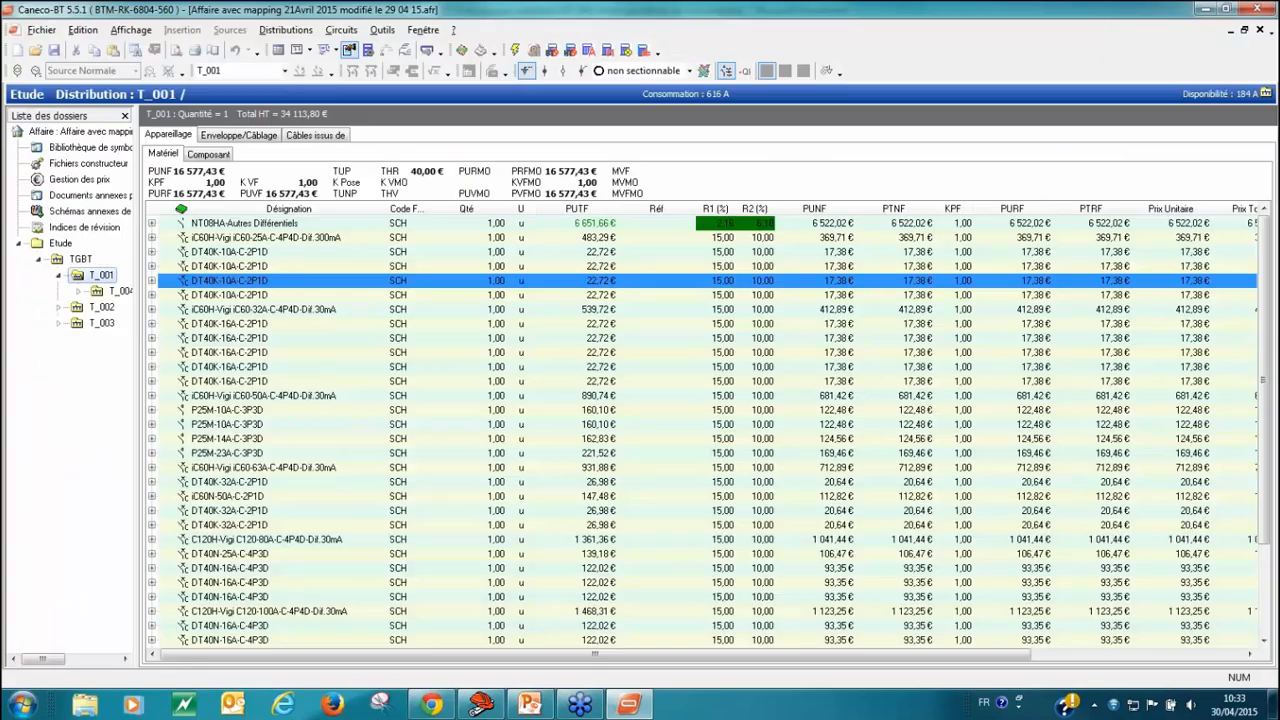
Step: Open the exported Appareillage.xls from the desktop in Excel and examine its article, price and circuit reference columns
click(1201, 9)
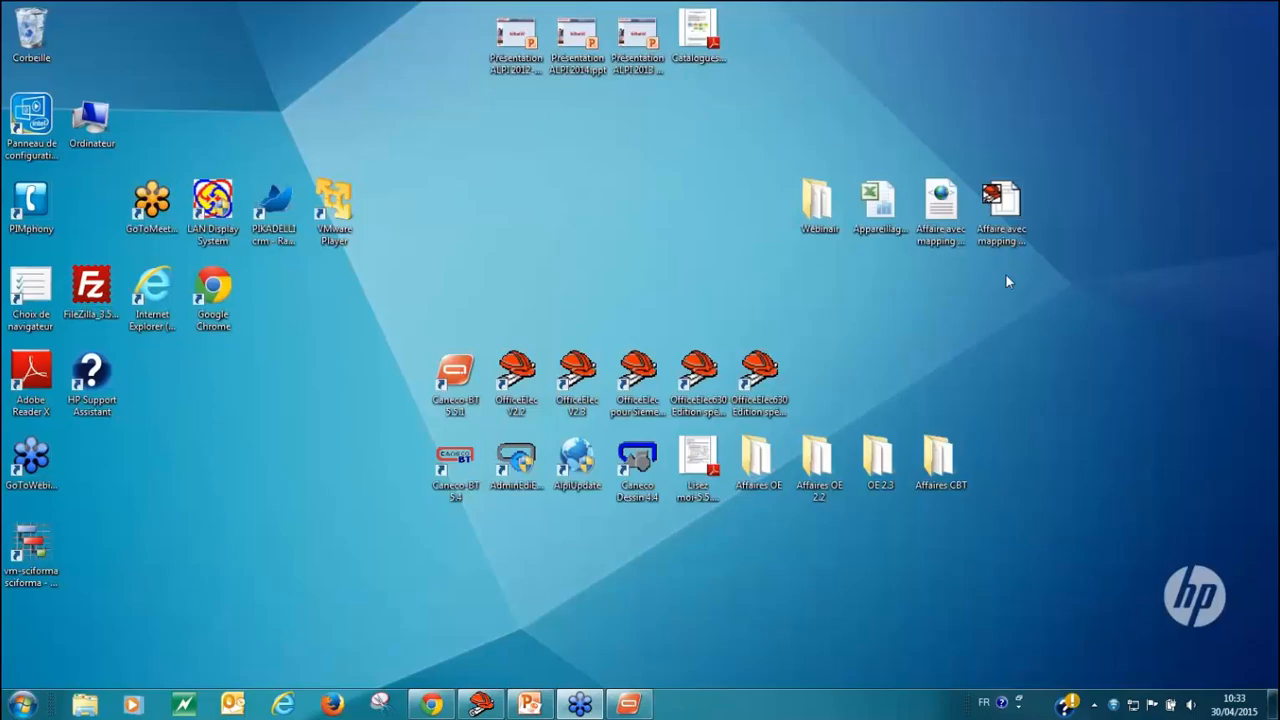
double_click(868, 195)
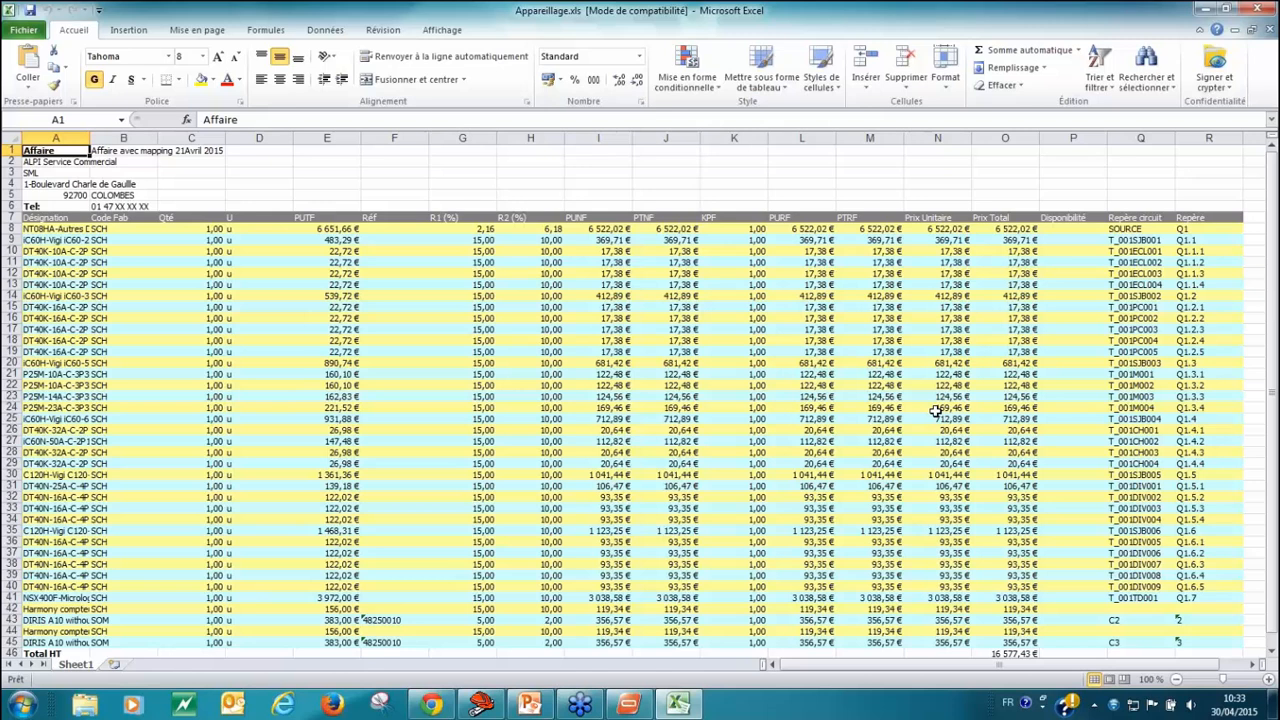
scroll(436, 448, down, 1)
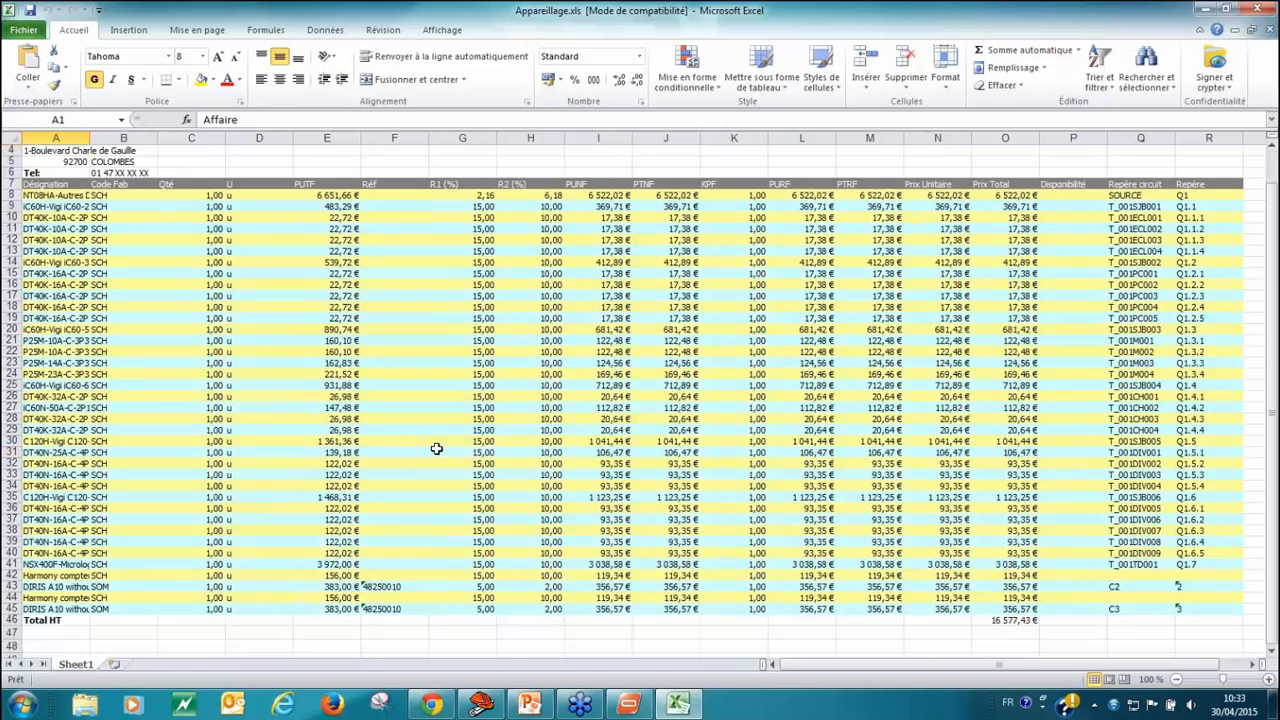
click(436, 450)
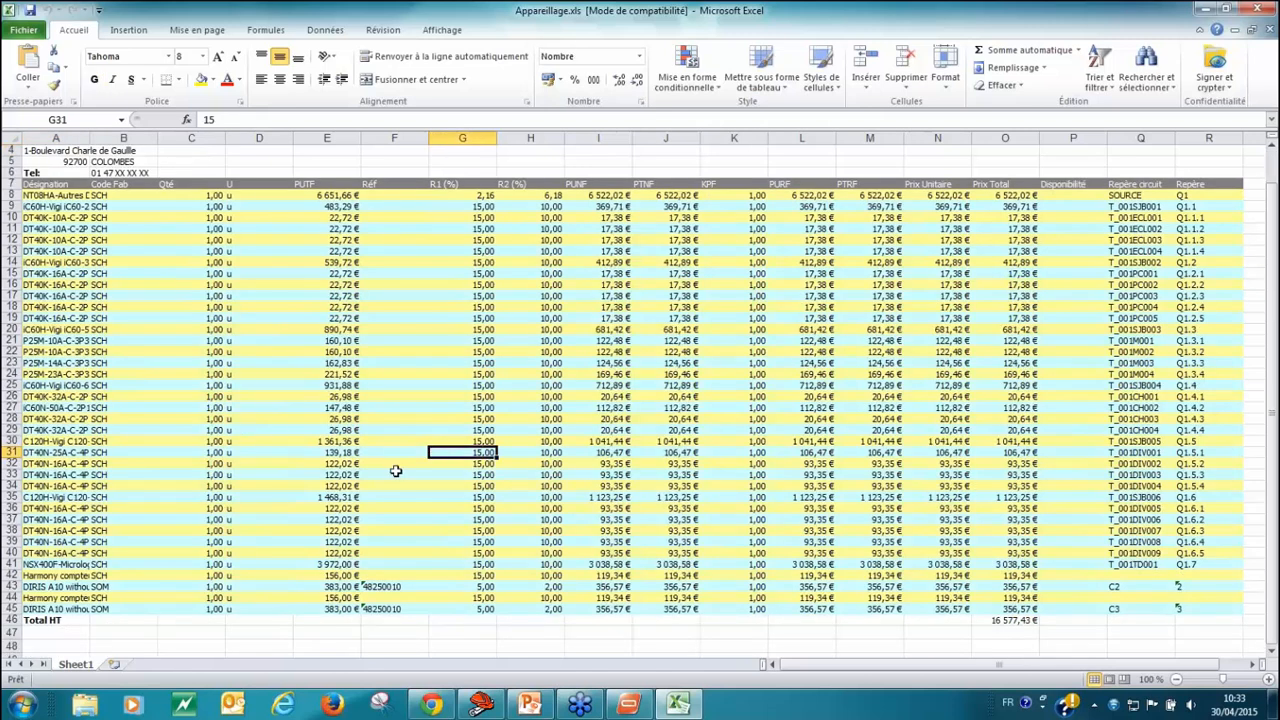
scroll(394, 458, up, 1)
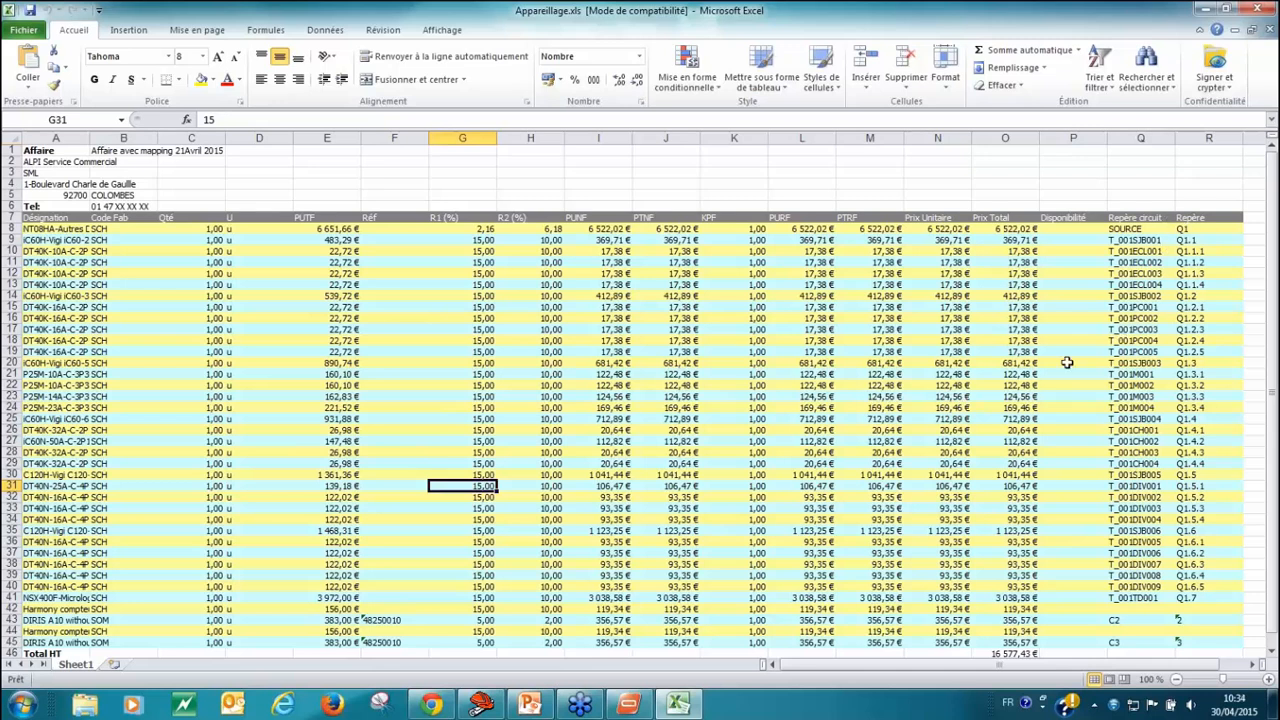
Step: Return to Caneco BT and export the distributions to XML on the desktop as Affaire avec mapping 21Avril 2015 modifié le 29 04 15.XML
mouse_move(443, 710)
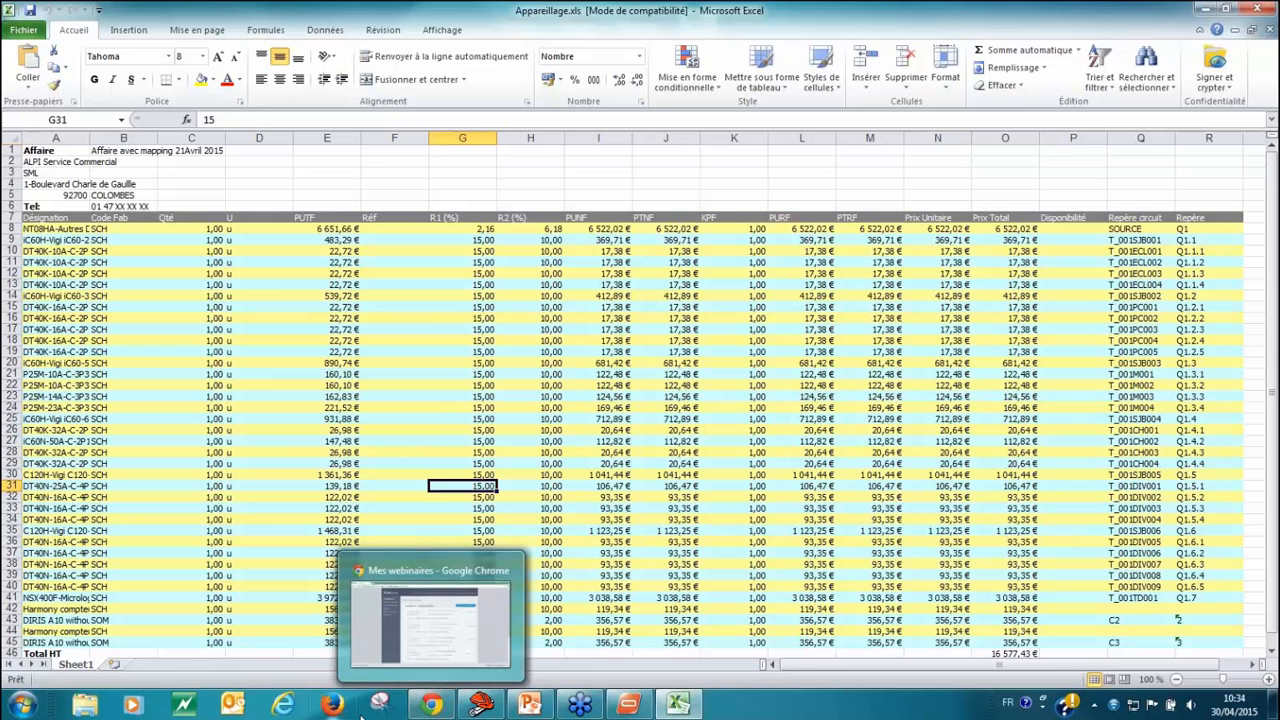
click(628, 705)
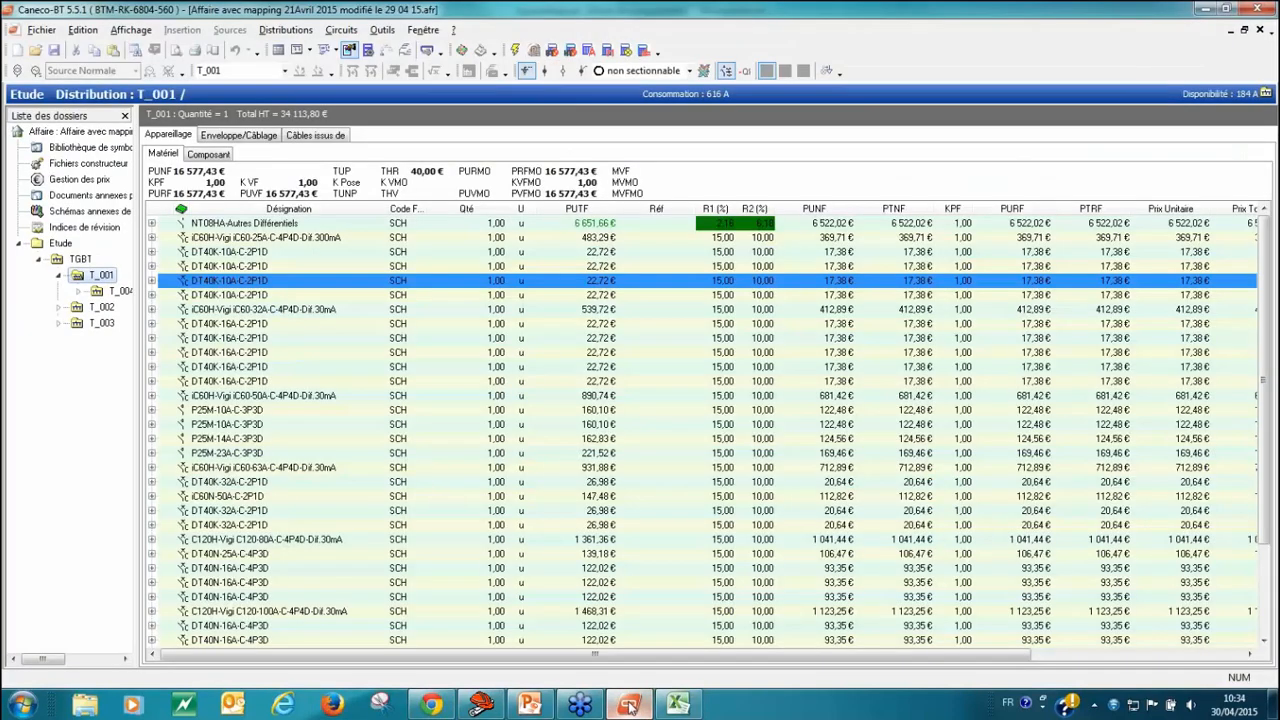
click(47, 36)
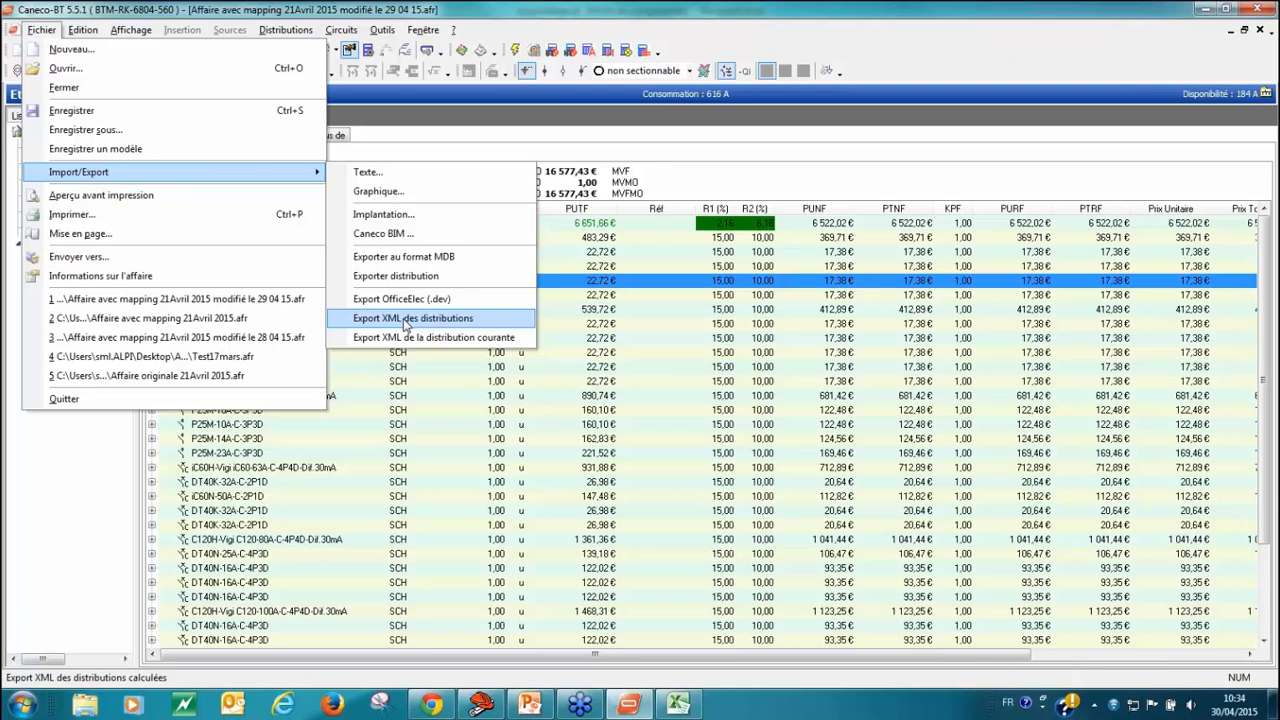
click(405, 320)
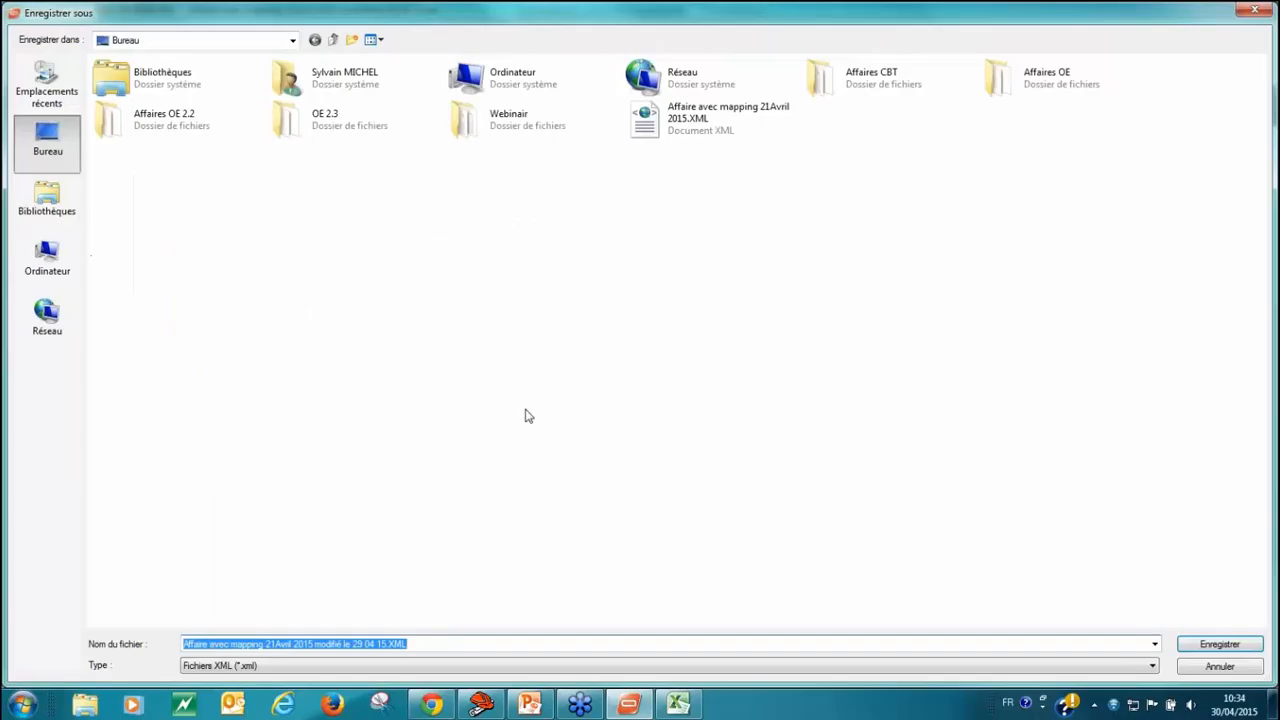
click(1220, 645)
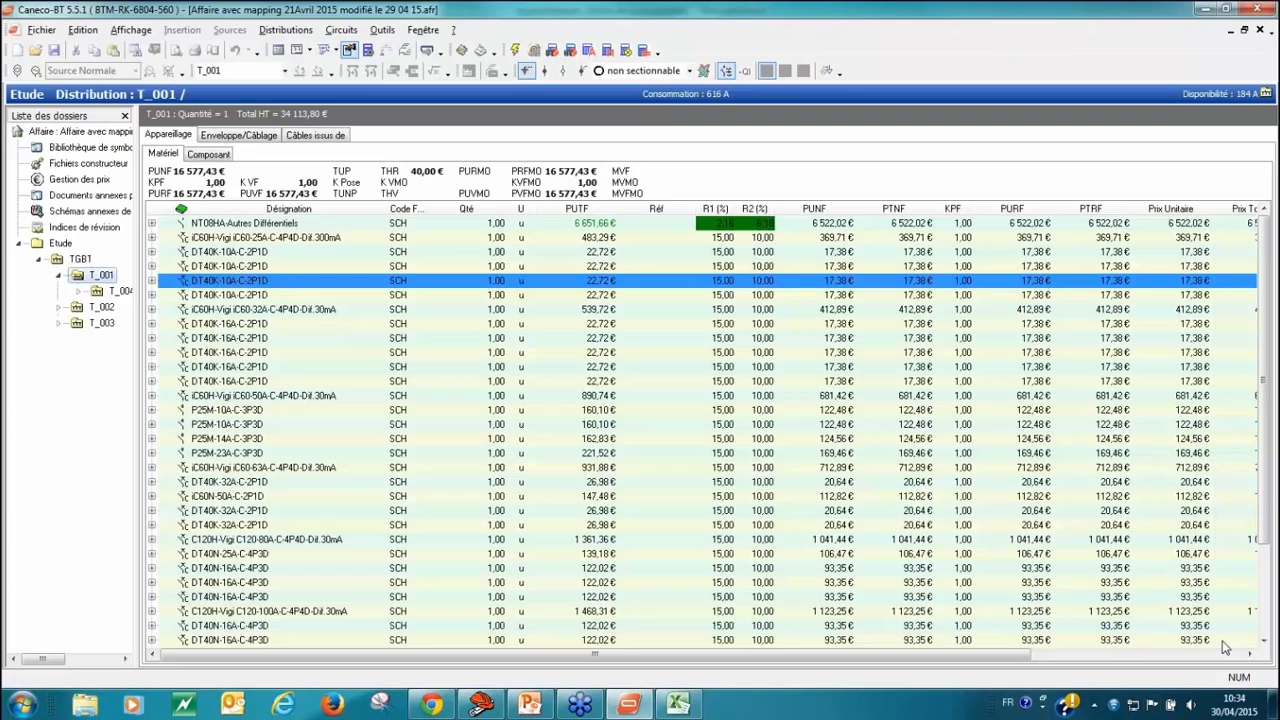
Step: Return to the desktop and check the details of the Affaire avec mapping 21Avril 2015 XML file
click(1206, 9)
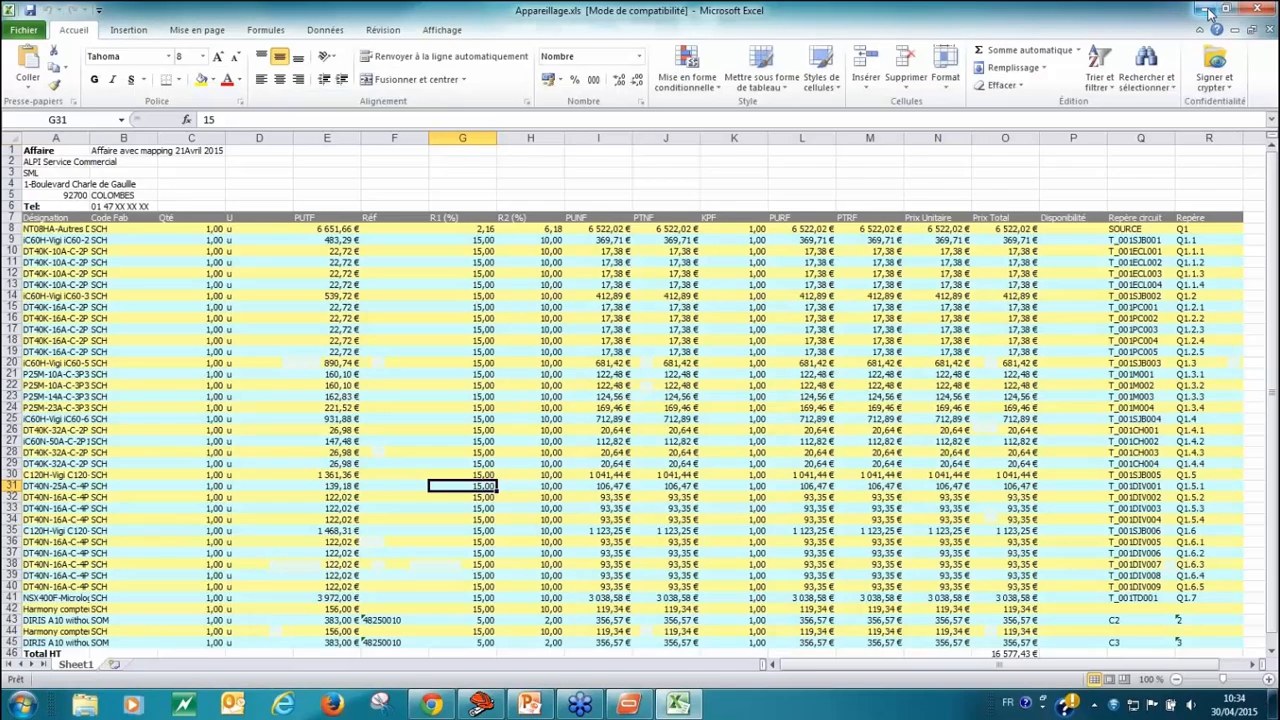
click(1205, 8)
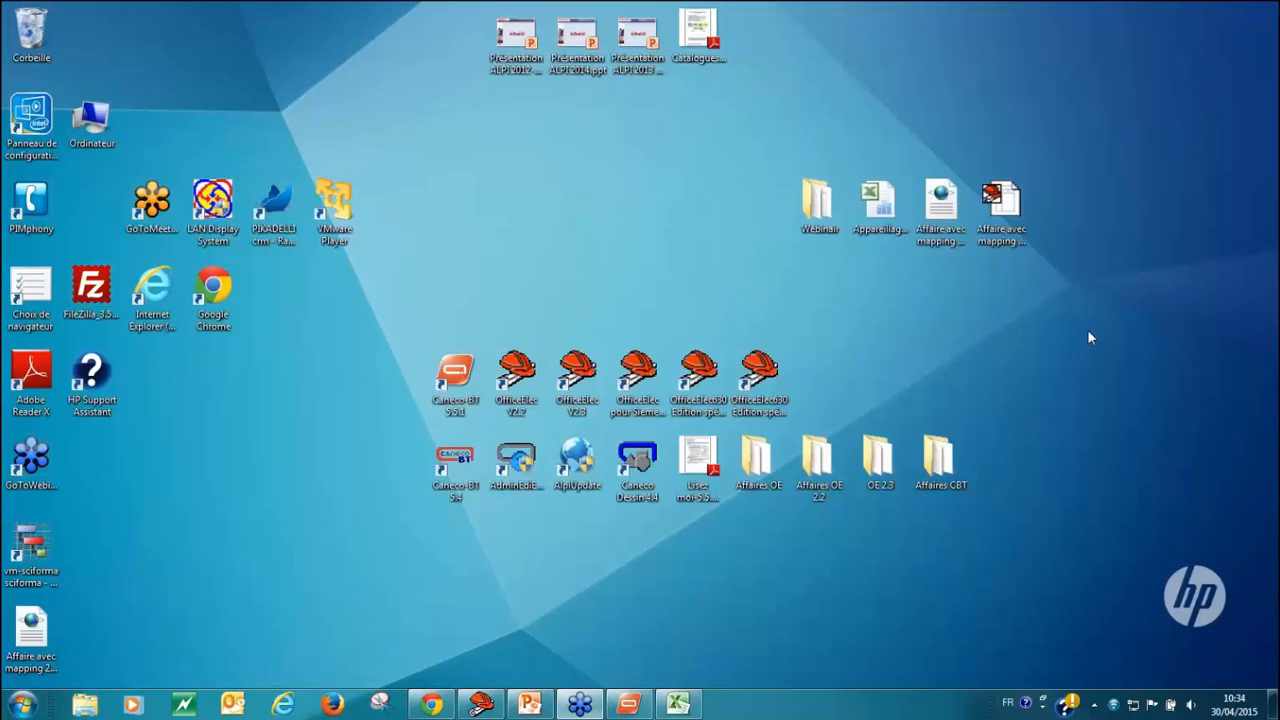
click(950, 210)
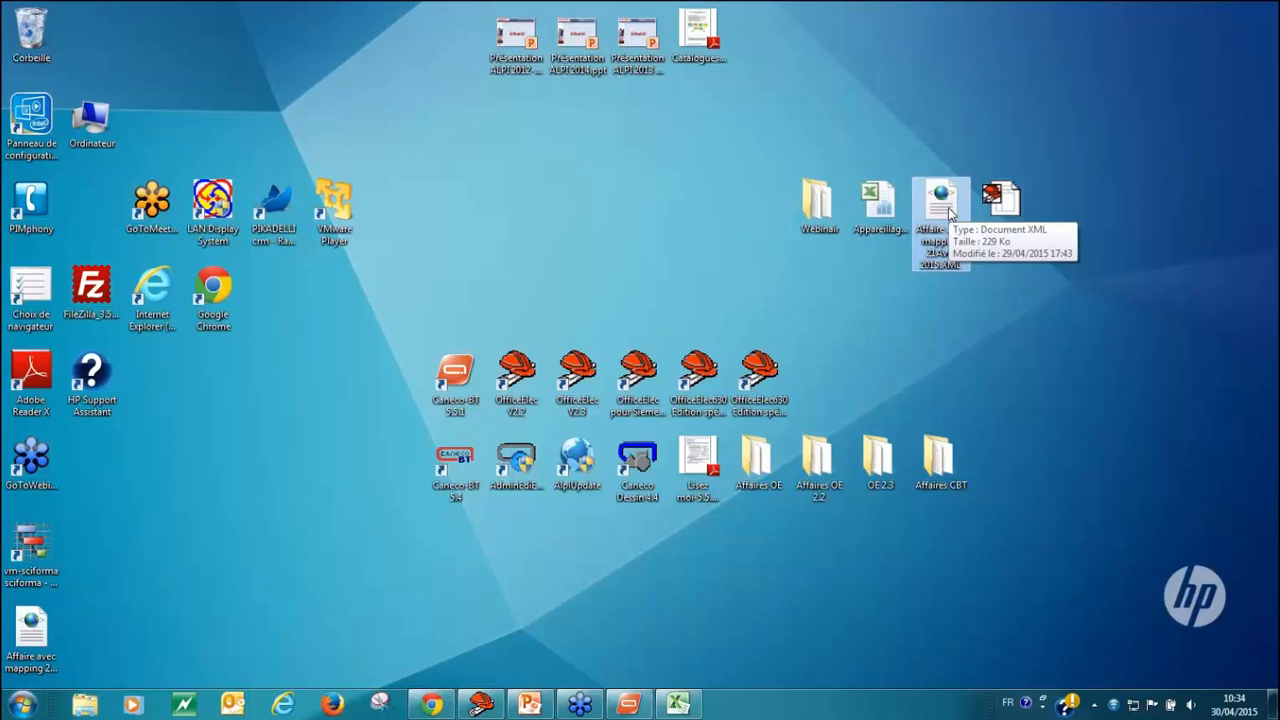
Step: Switch back to Caneco BT and review the available import and export options, including the OfficeElec and XML exports
click(632, 706)
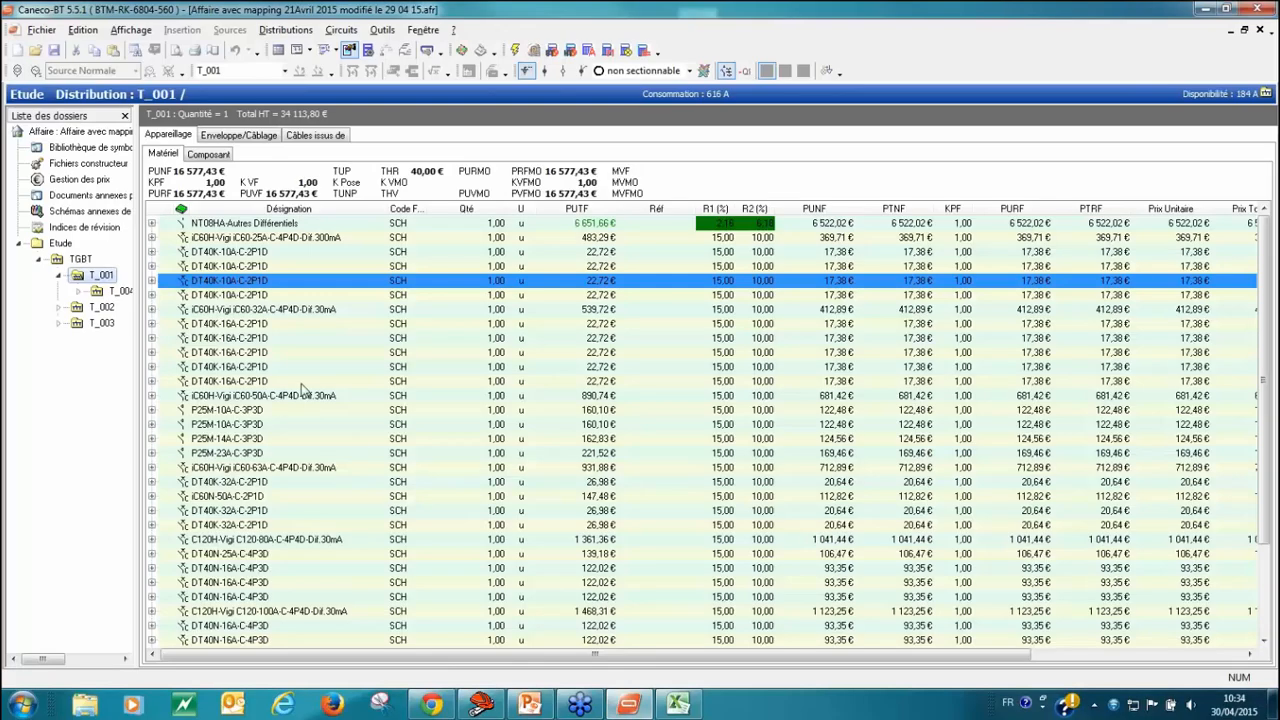
click(41, 30)
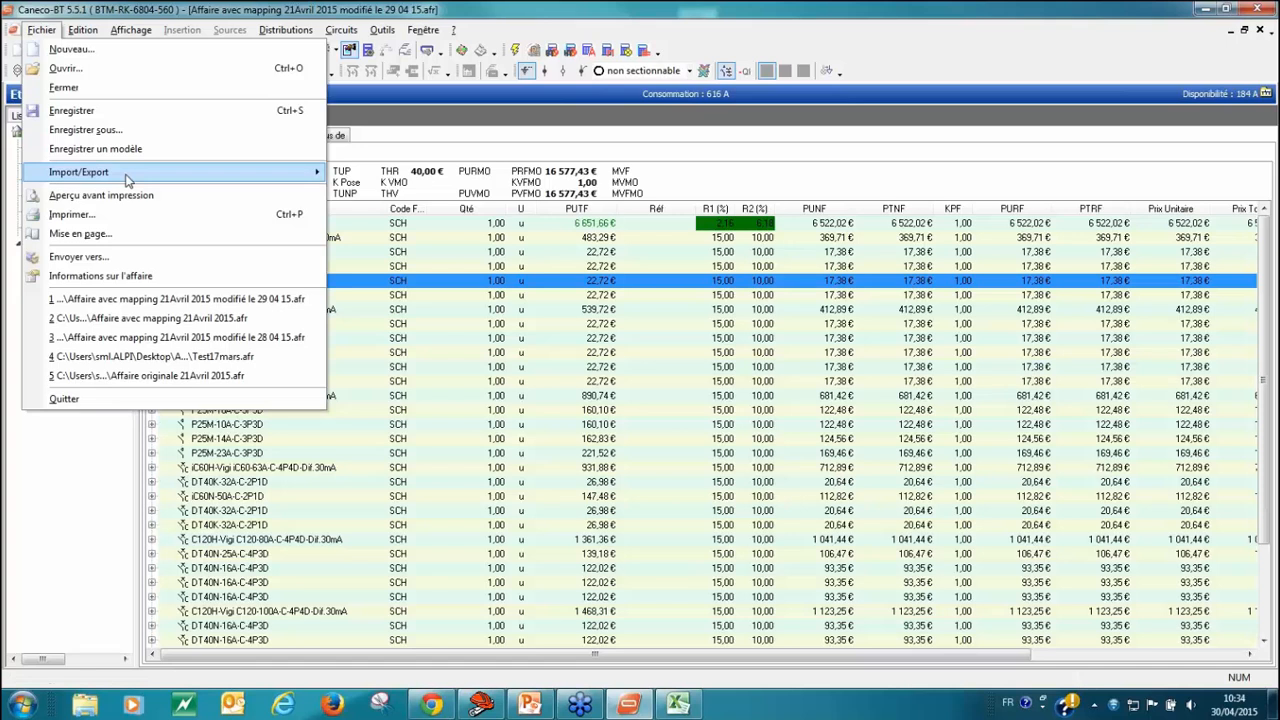
mouse_move(126, 178)
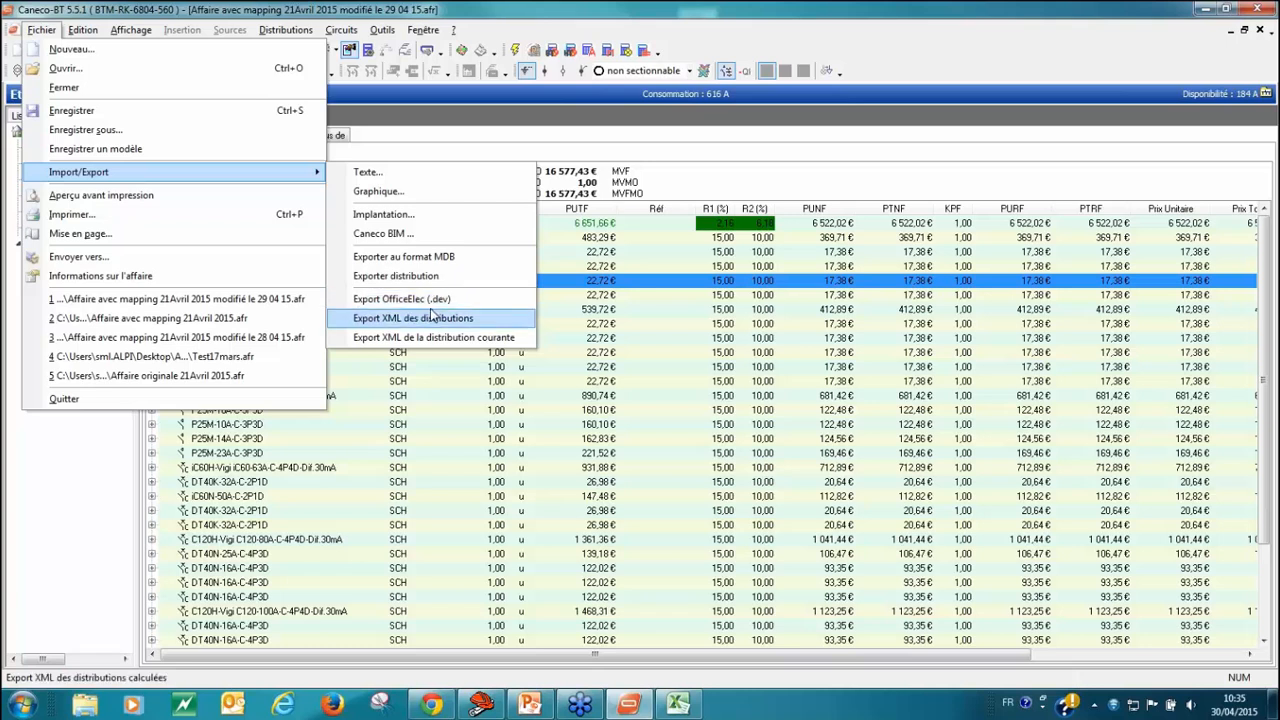
click(757, 312)
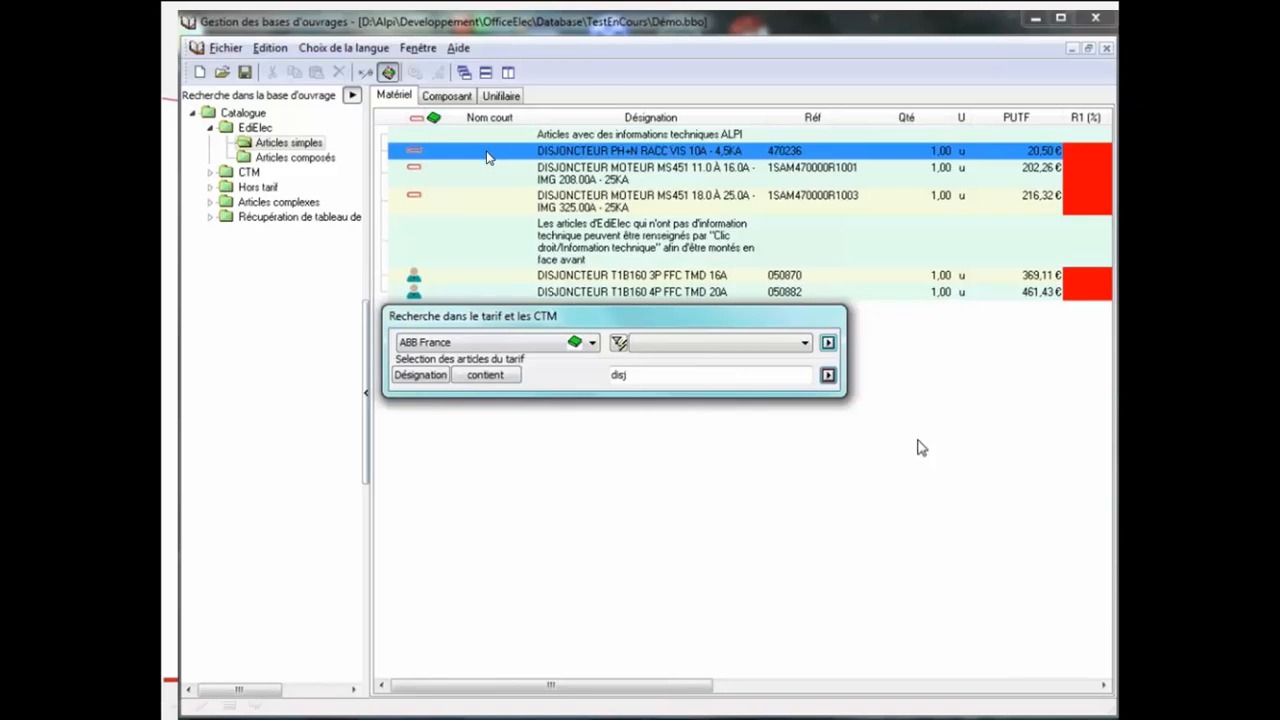
Step: Return to the slide show and go through the works database demonstration on technical article properties
key(Right)
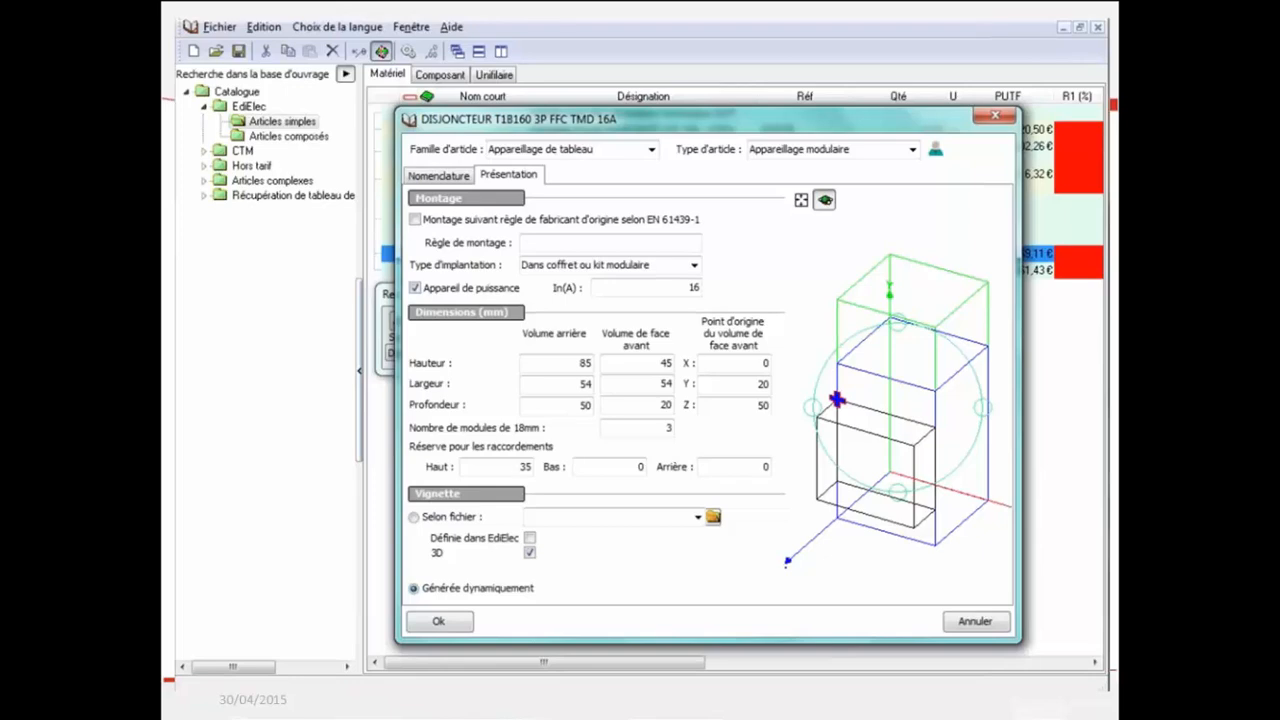
key(Right)
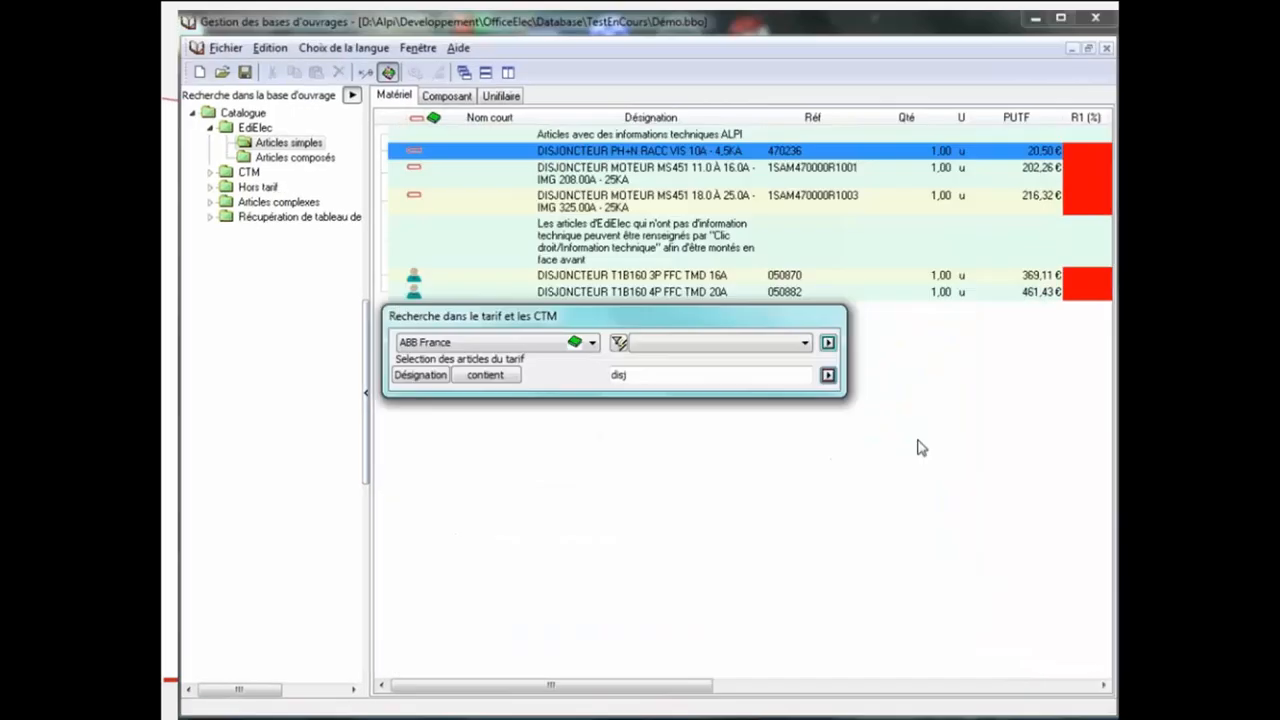
key(Right)
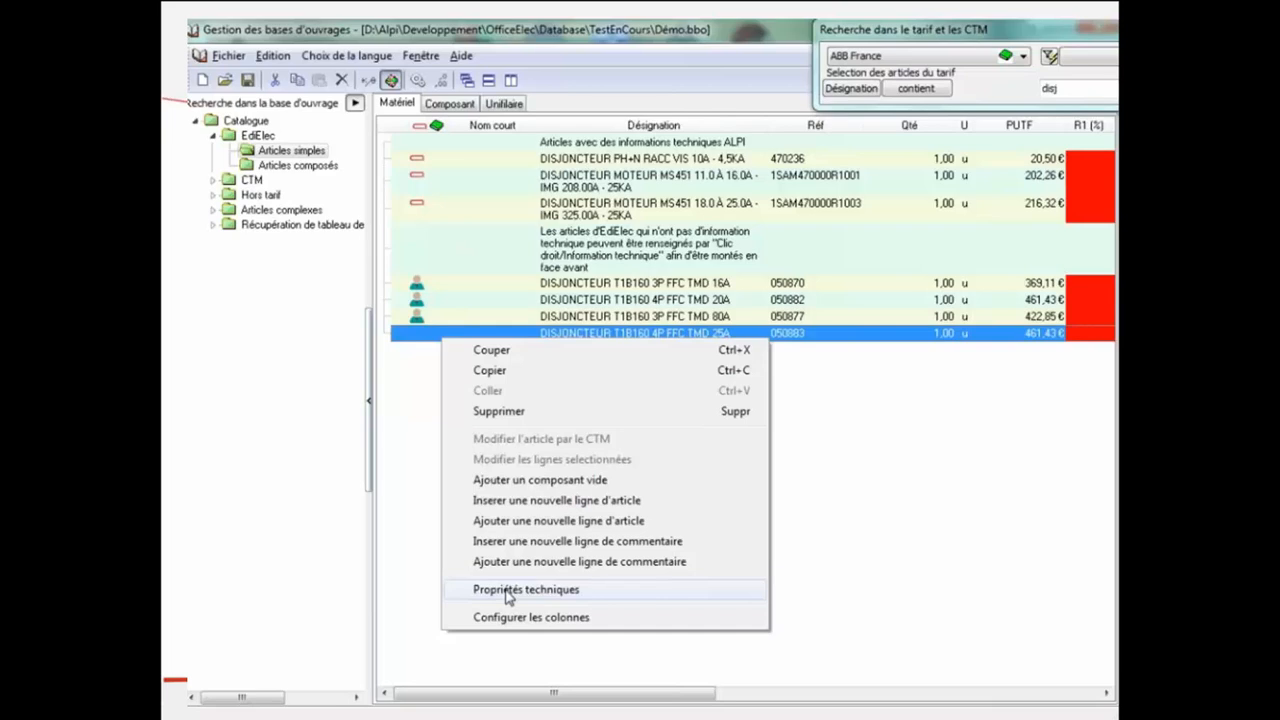
Step: In the technical properties of DISJONCTEUR T1B160 4P FFC TMD 25A, set the family to Appareillage de tableau and type to Appareillage modulaire
click(520, 590)
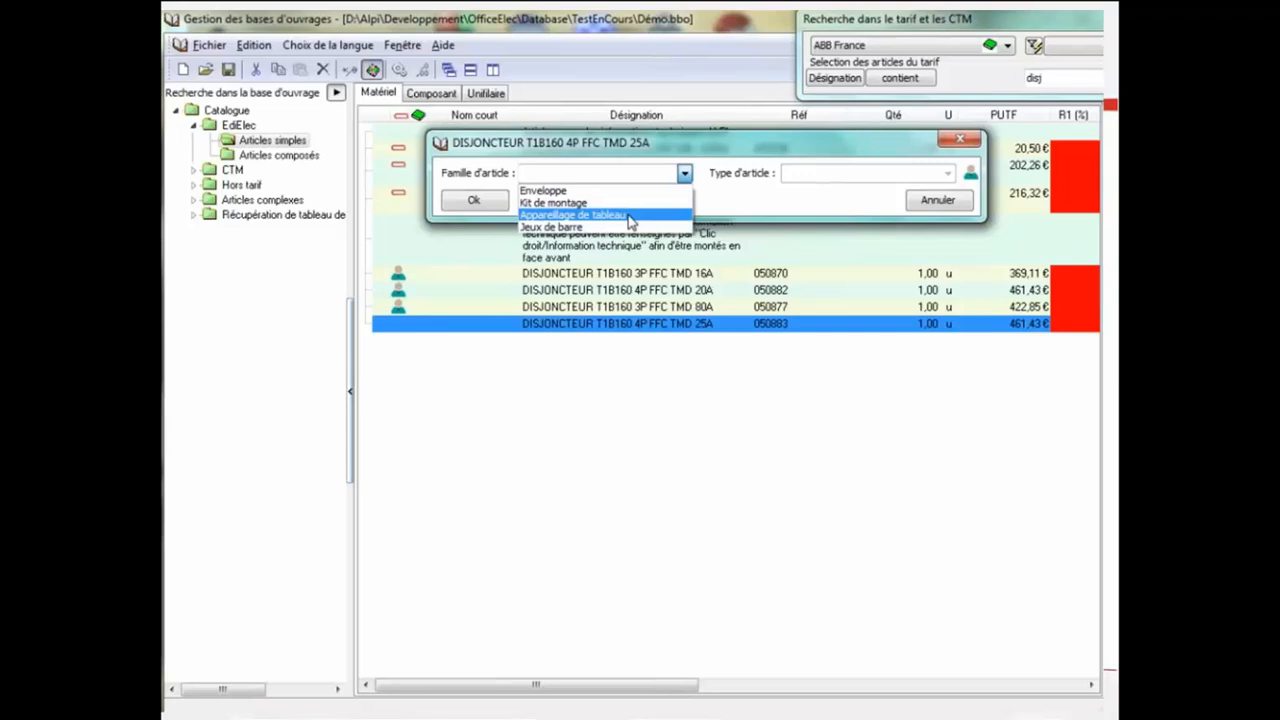
click(630, 215)
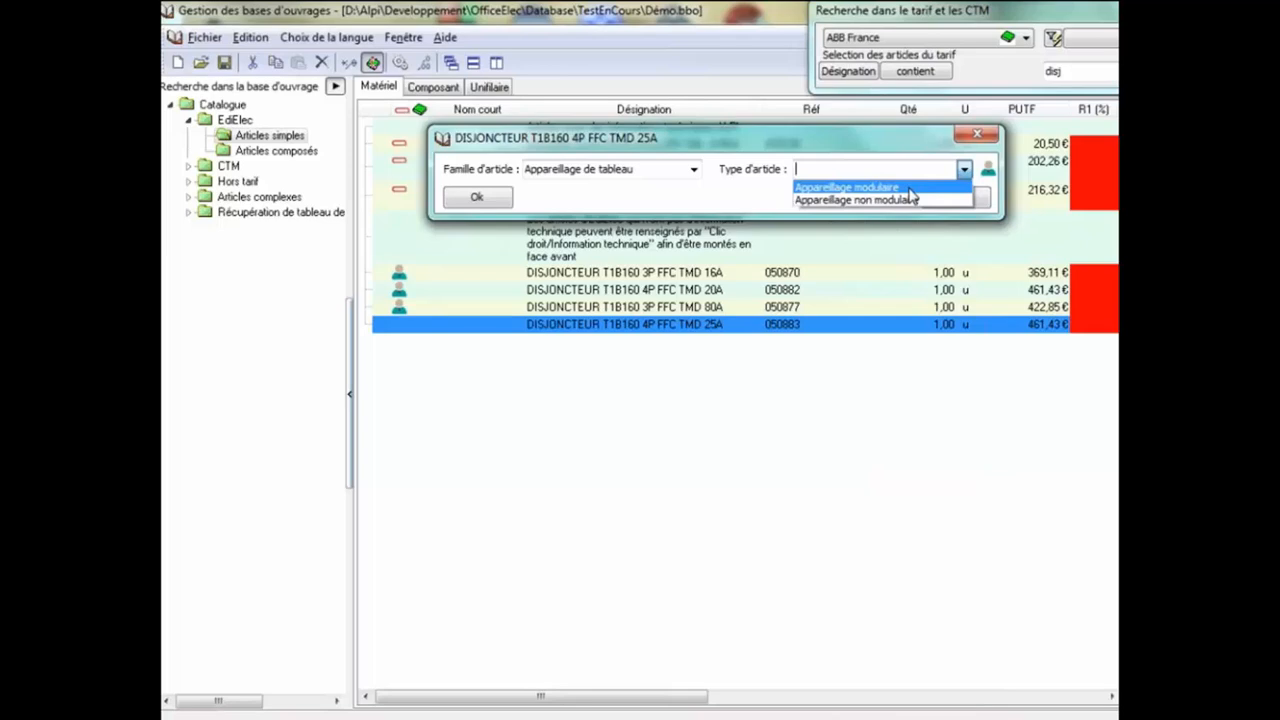
click(909, 188)
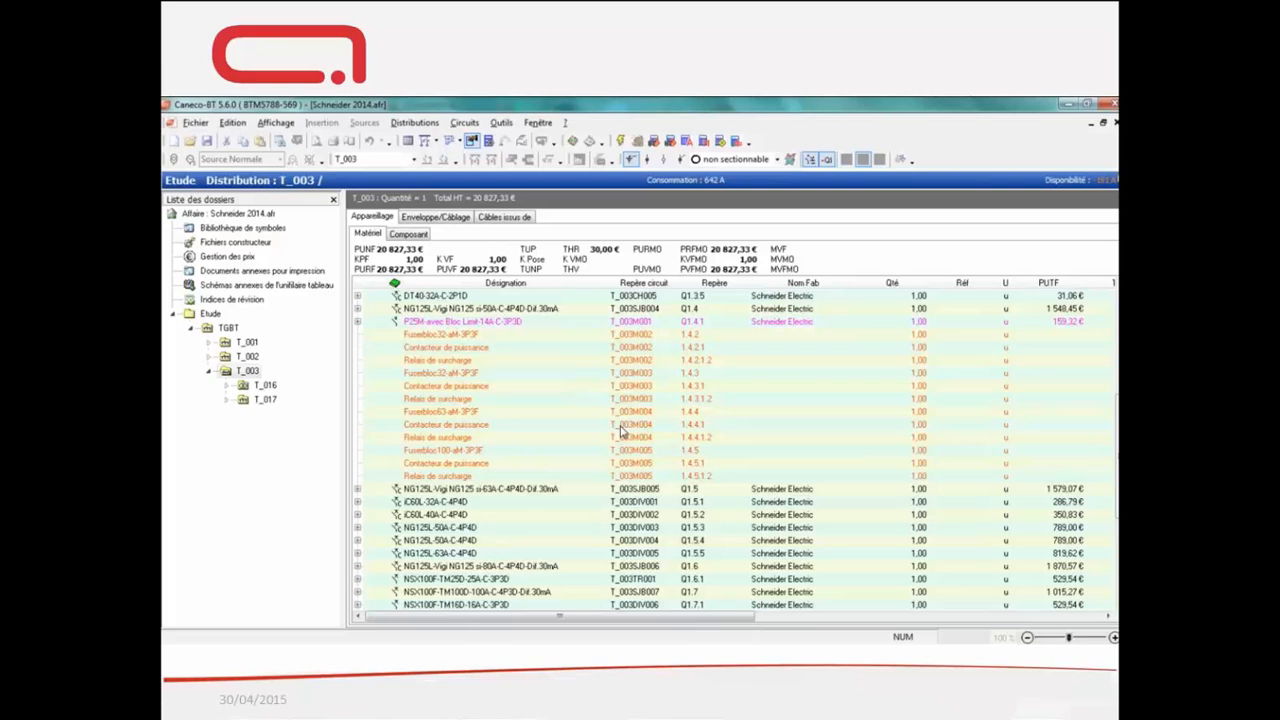
Step: Open the works database Démo 2.bbo alongside the T_003 equipment list
click(590, 141)
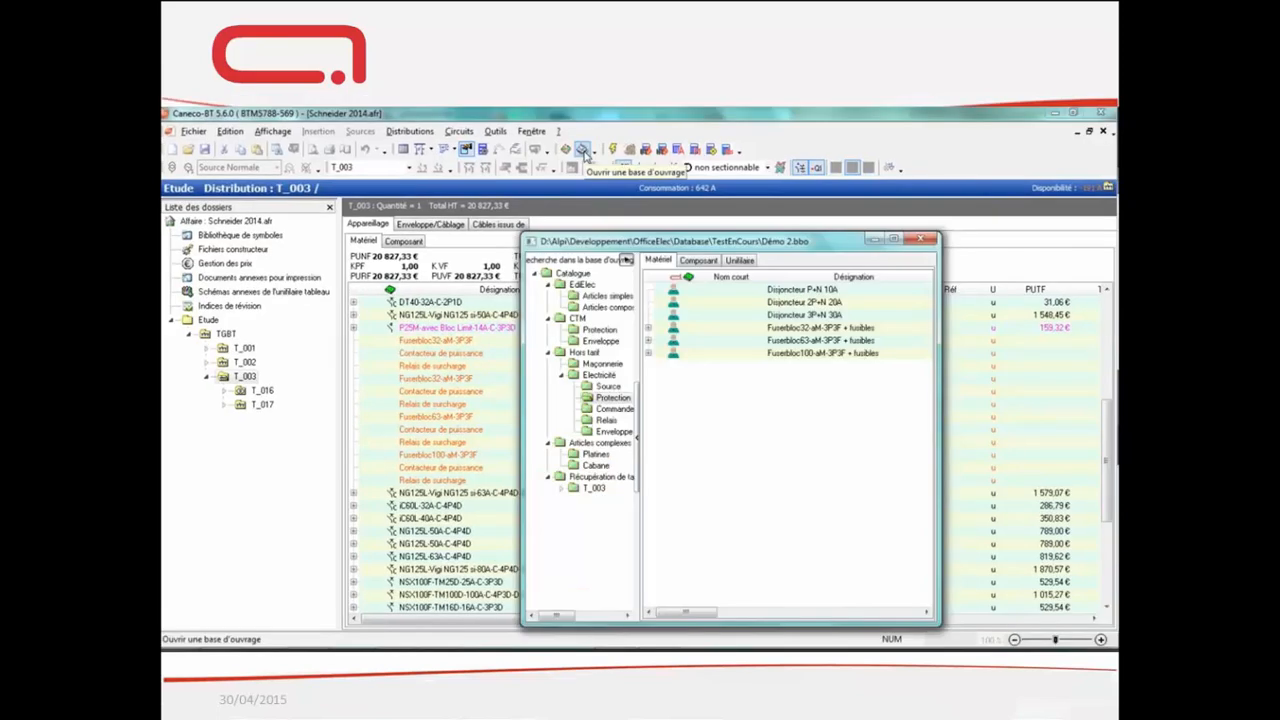